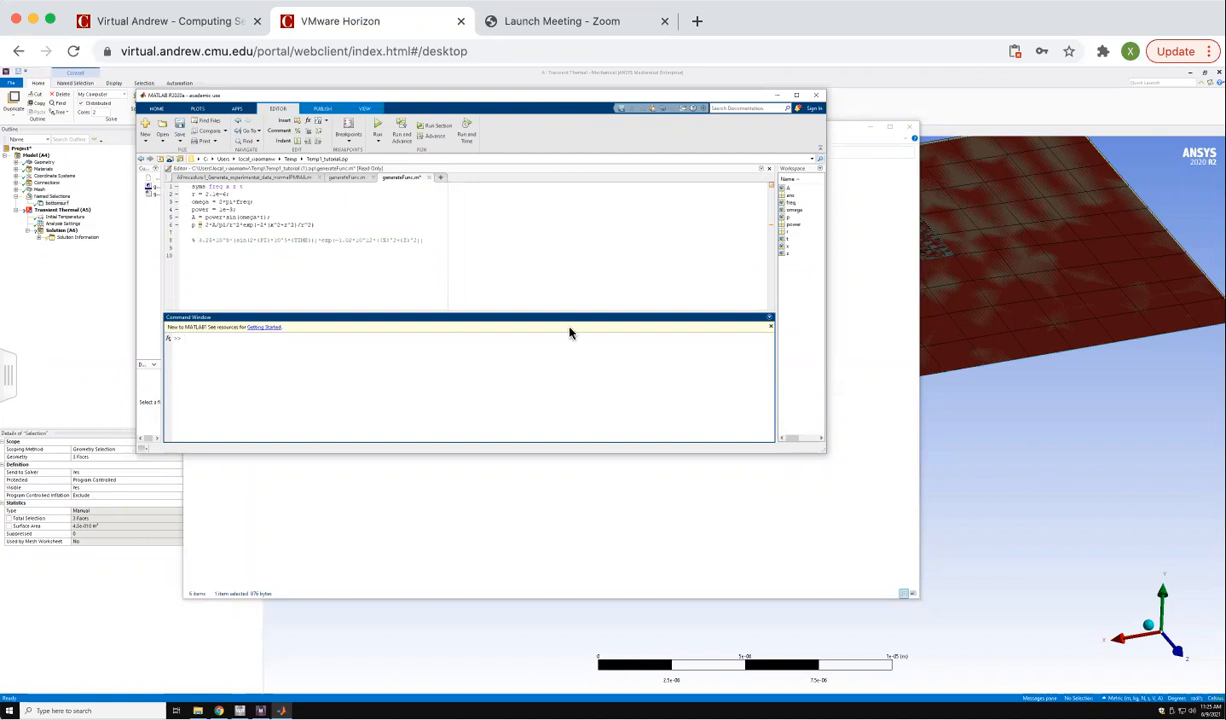
# Close the duplicate generateFunc.m copy and set the radius r to 3e-6 in the remaining script.
pyautogui.click(374, 177)
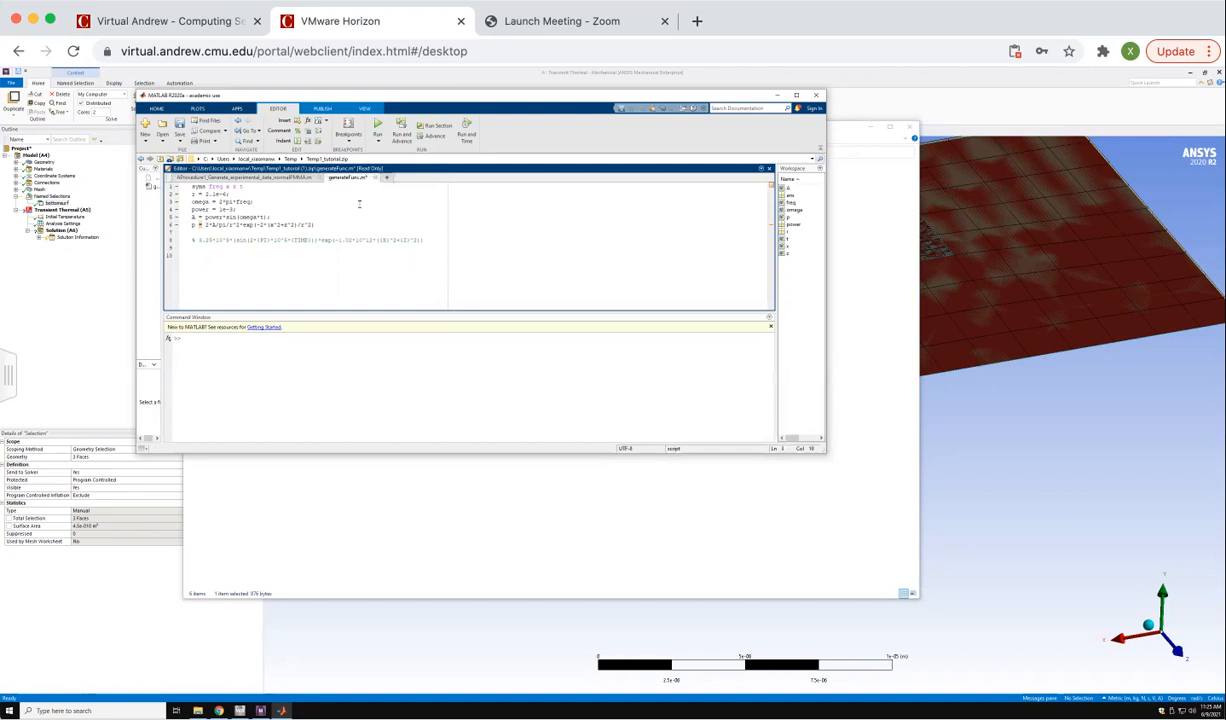
pyautogui.moveTo(428, 240); pyautogui.dragTo(186, 240)
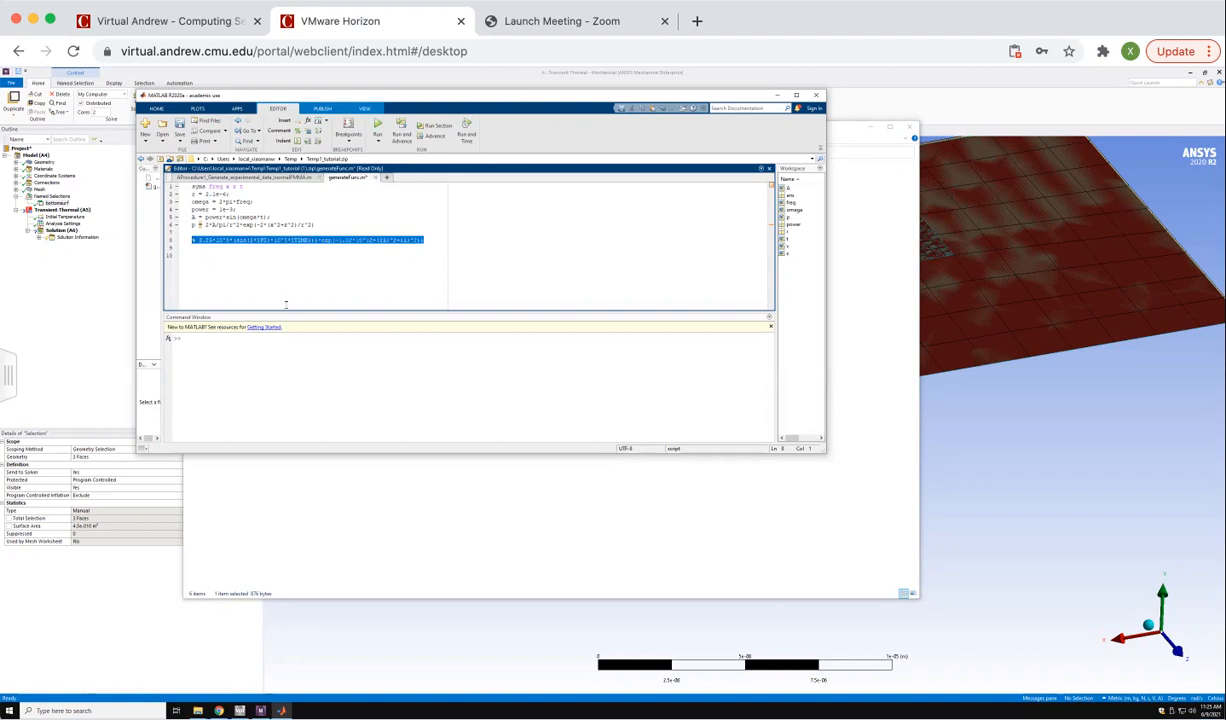
pyautogui.click(354, 245)
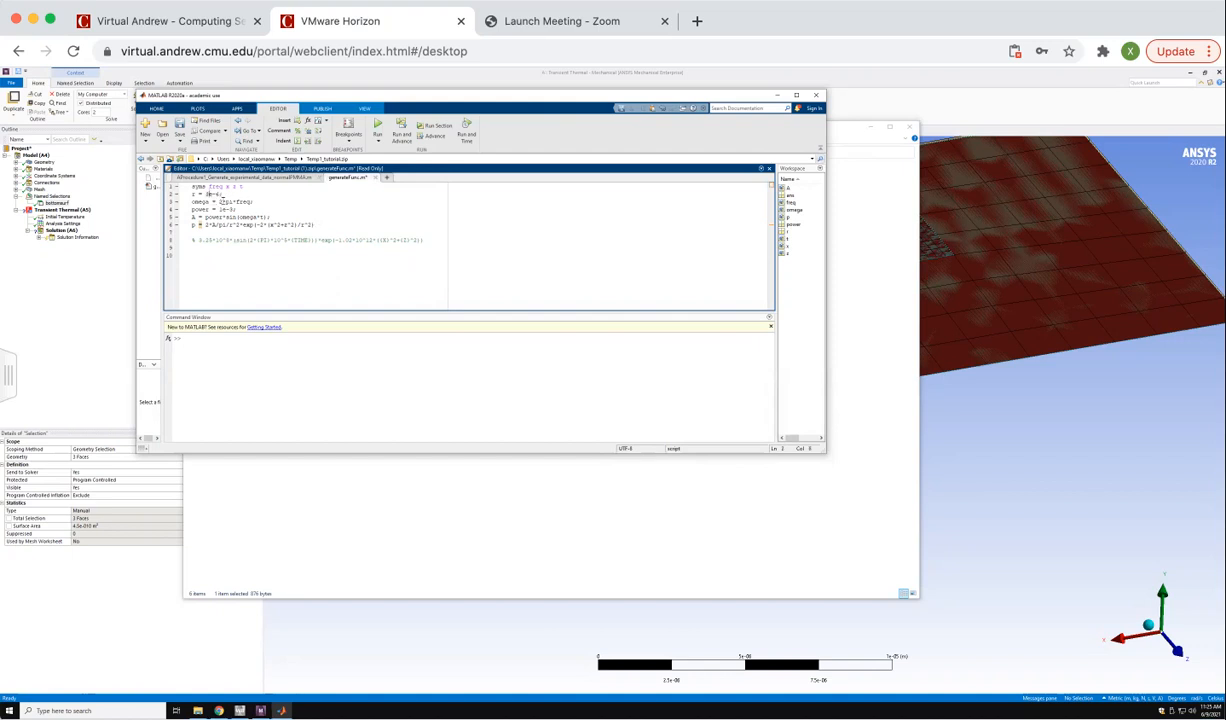
# Review the omega, power, A and p definitions in generateFunc.m.
pyautogui.moveTo(219, 201); pyautogui.dragTo(254, 199)
pyautogui.moveTo(219, 209); pyautogui.dragTo(233, 209)
pyautogui.moveTo(192, 216); pyautogui.dragTo(279, 216)
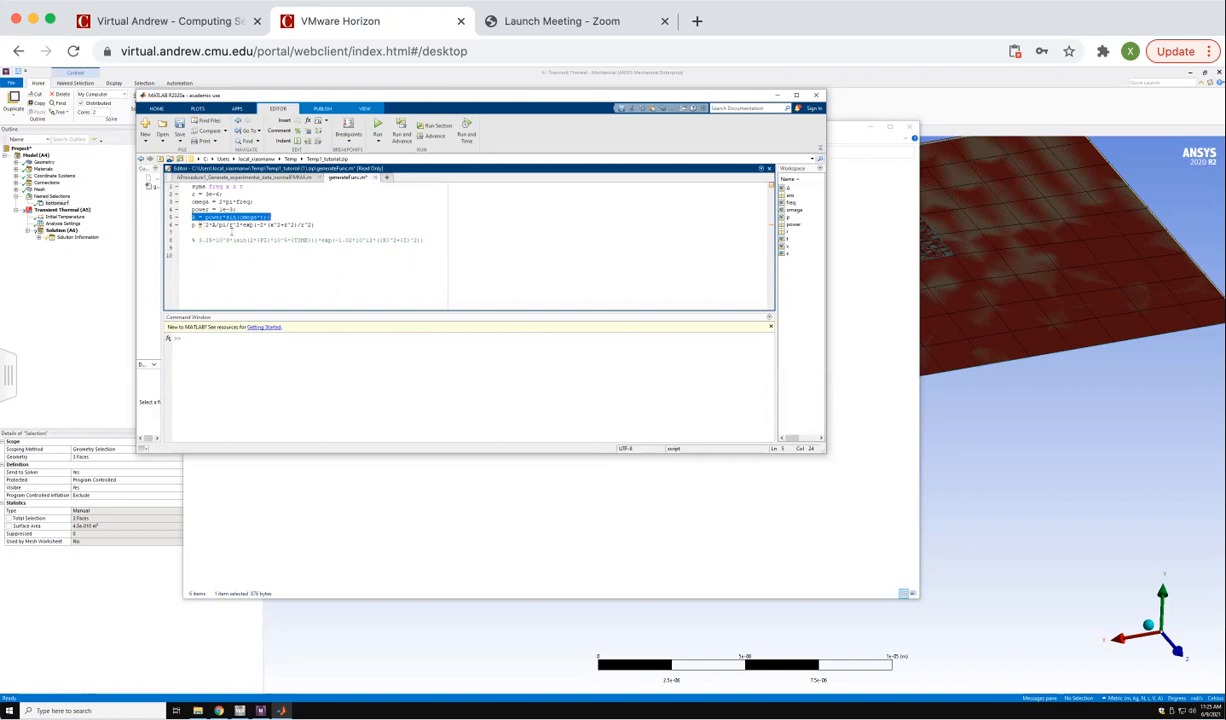
pyautogui.moveTo(202, 224); pyautogui.dragTo(315, 225)
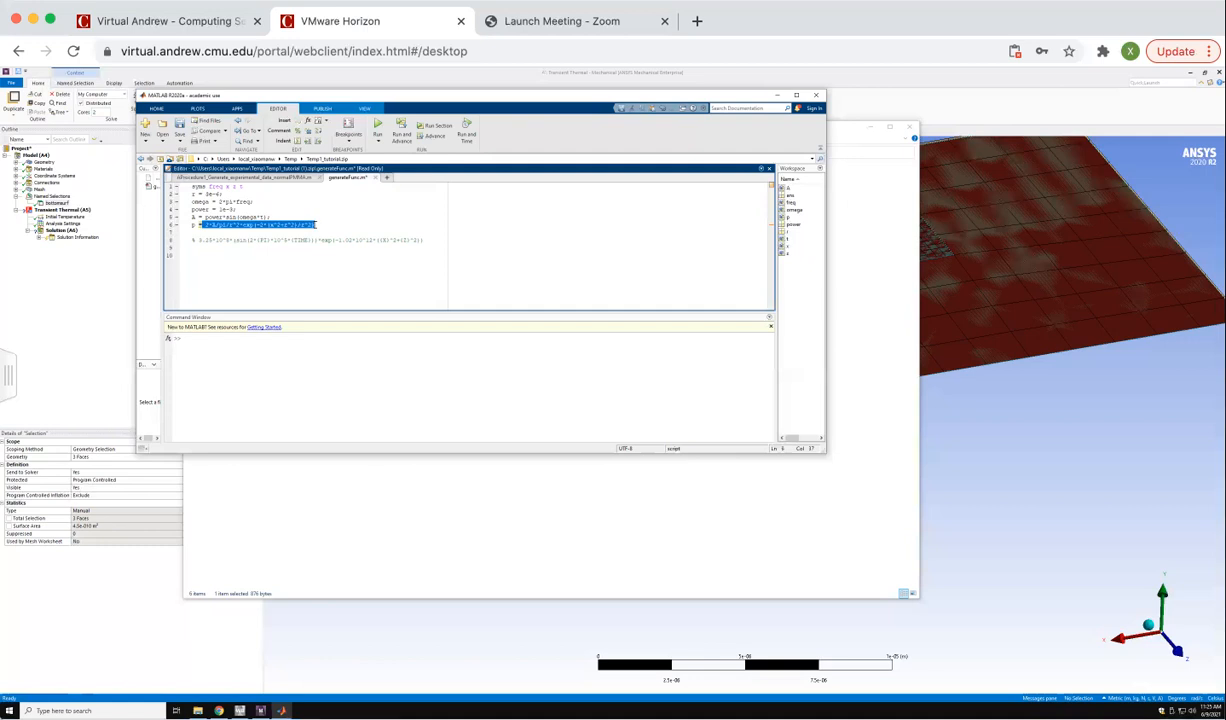
pyautogui.click(235, 273)
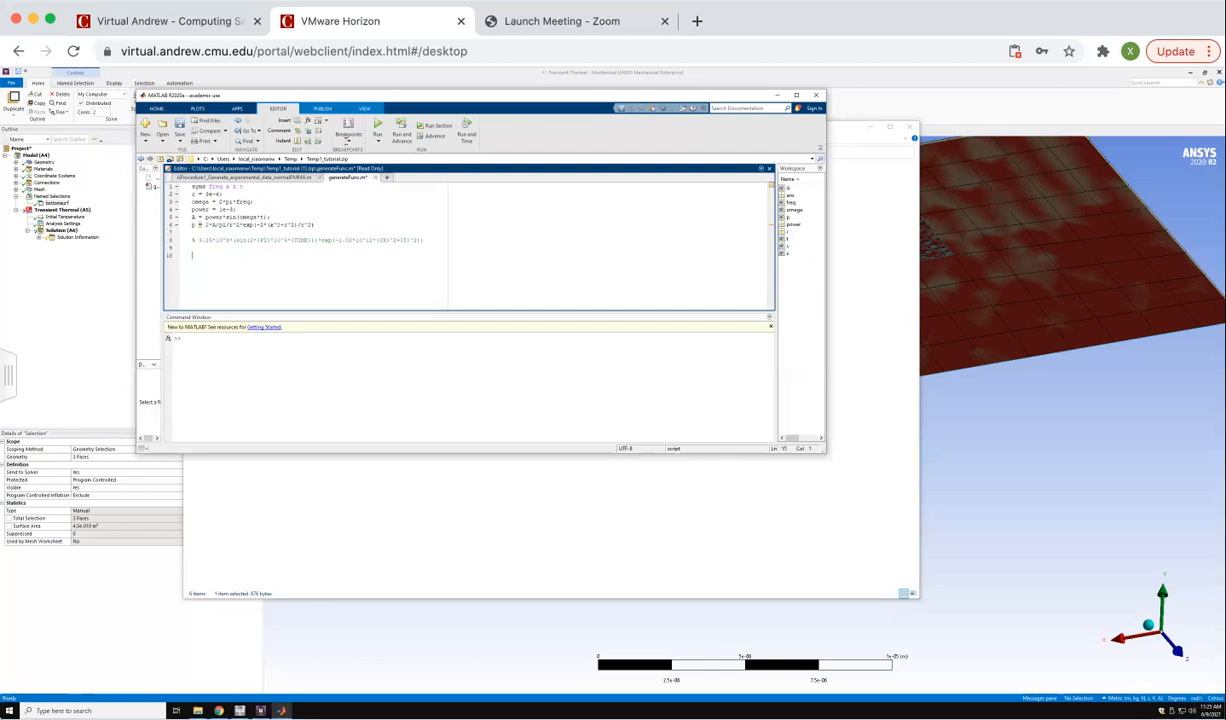
# Run generateFunc.m, overwriting the read-only file and changing the current folder to its location, and widen the window to show all of p.
pyautogui.click(379, 127)
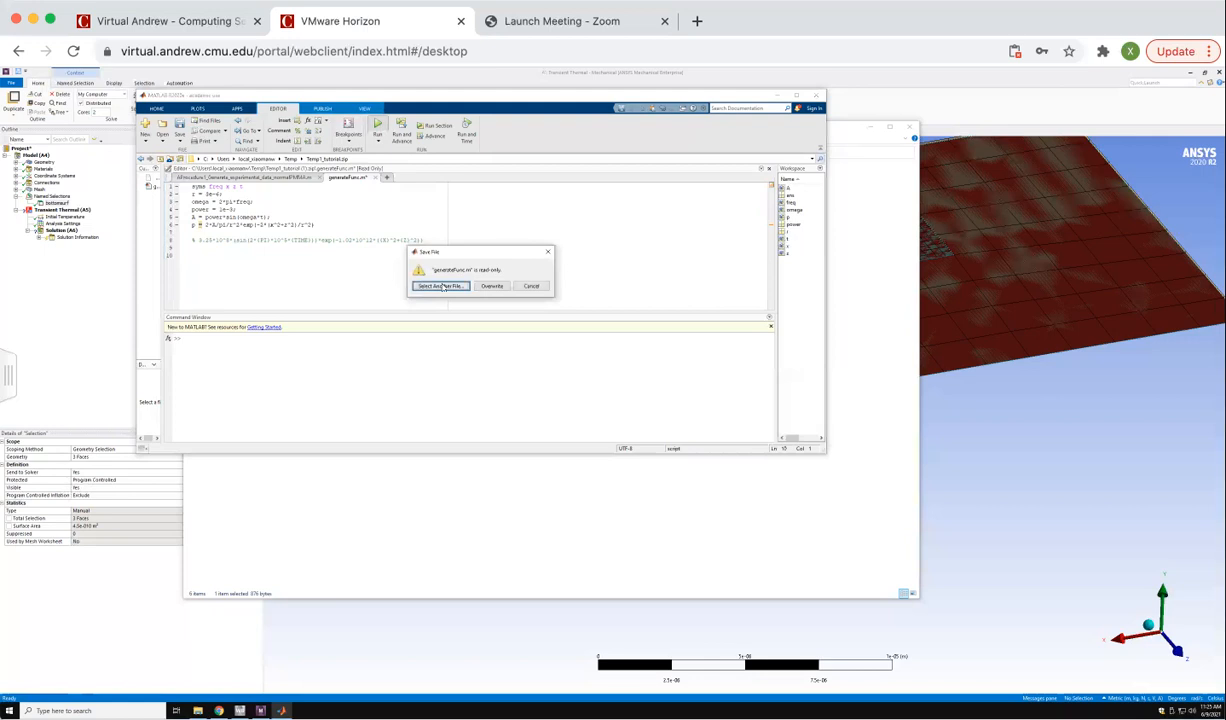
pyautogui.click(498, 288)
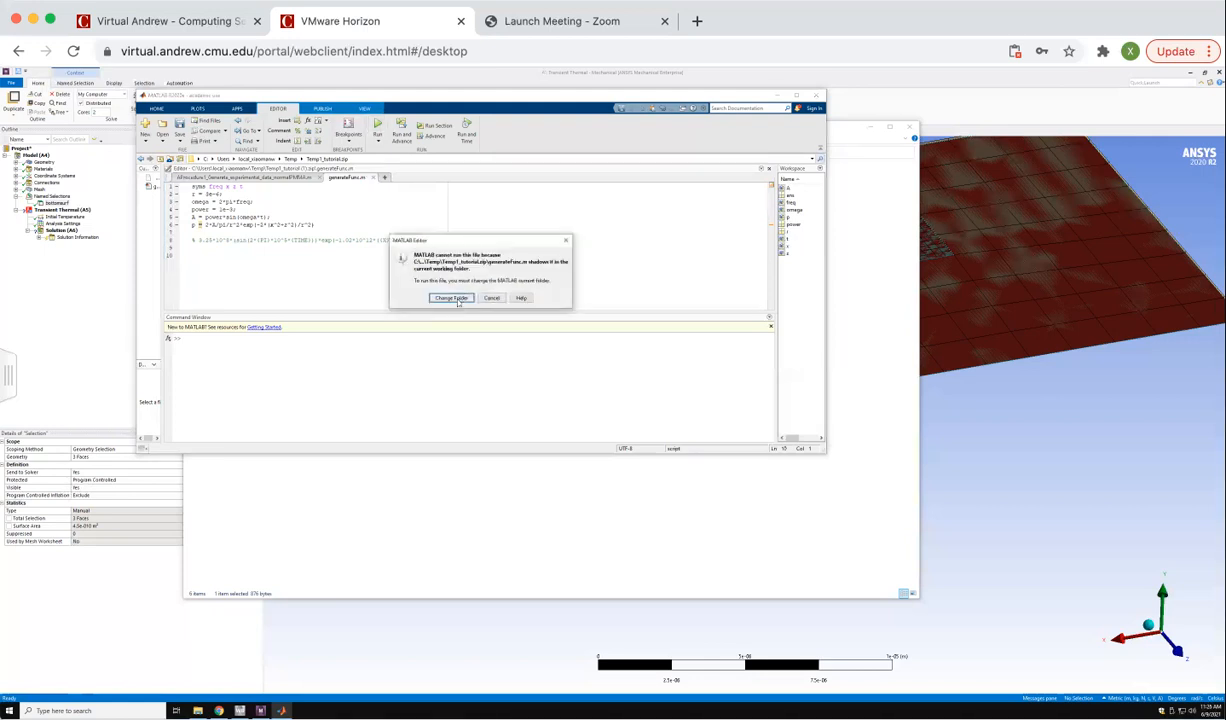
pyautogui.click(433, 288)
pyautogui.click(212, 381)
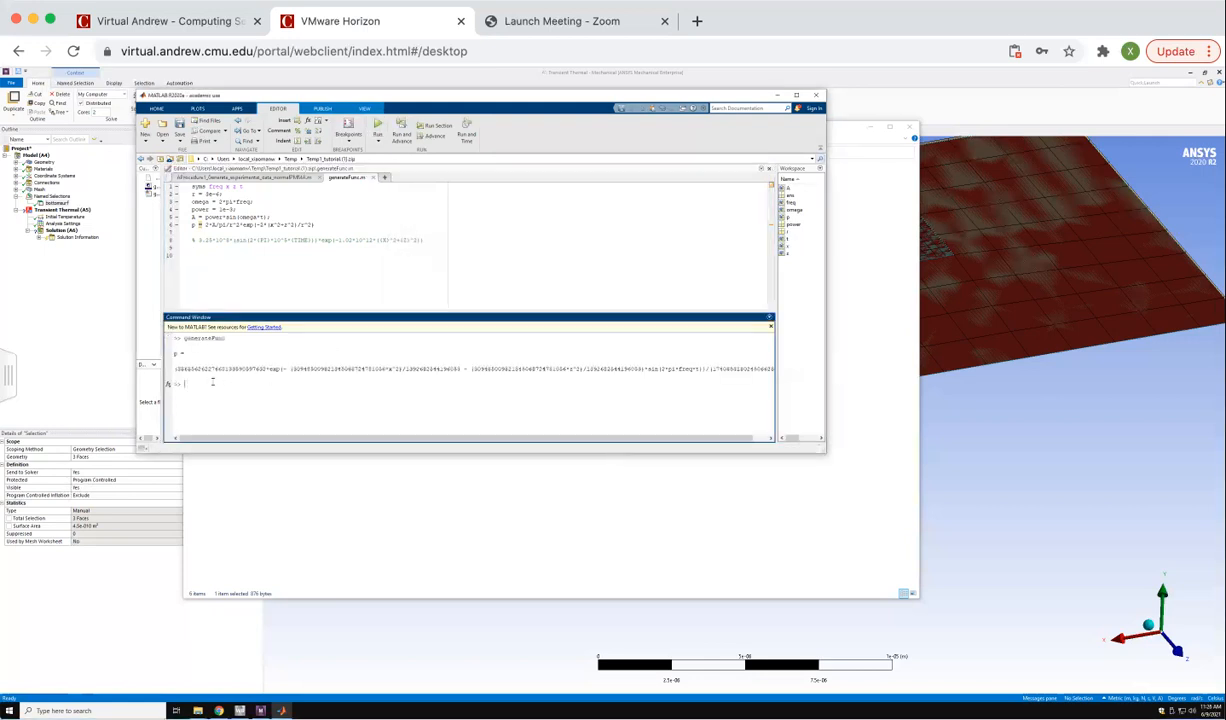
pyautogui.moveTo(826, 330); pyautogui.dragTo(993, 342)
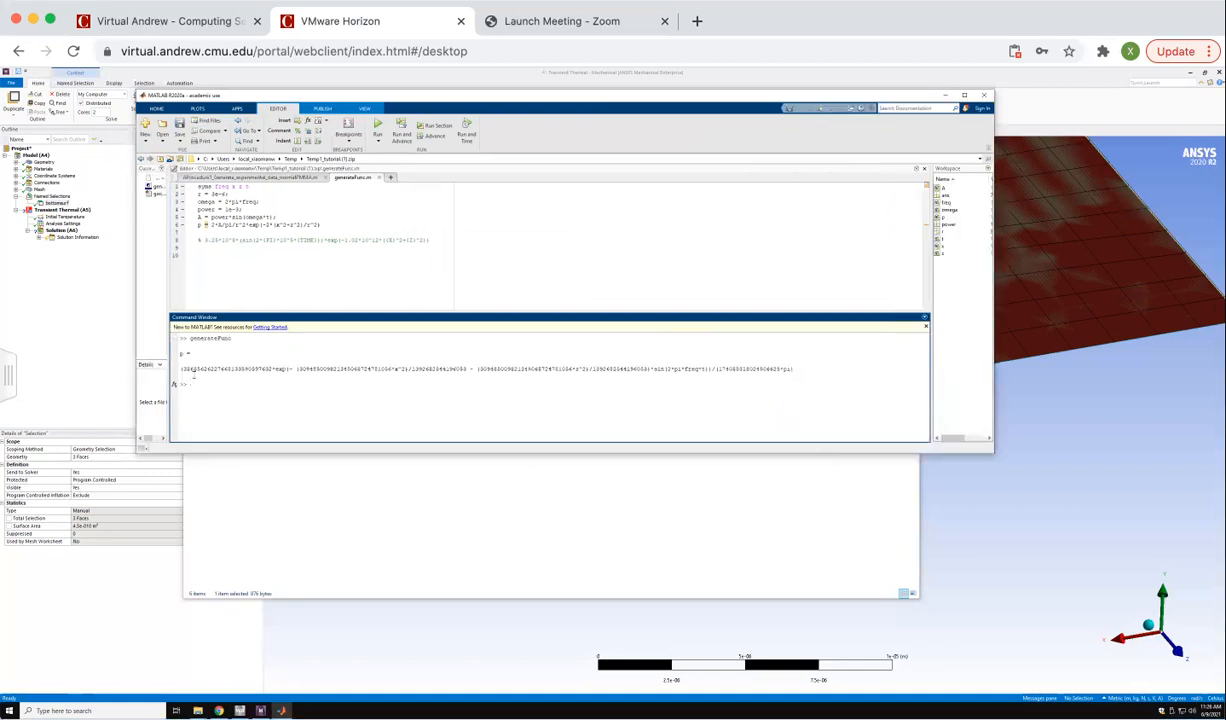
# Copy the leading numerator coefficient of the p expression onto the command line.
pyautogui.moveTo(182, 369); pyautogui.dragTo(268, 369)
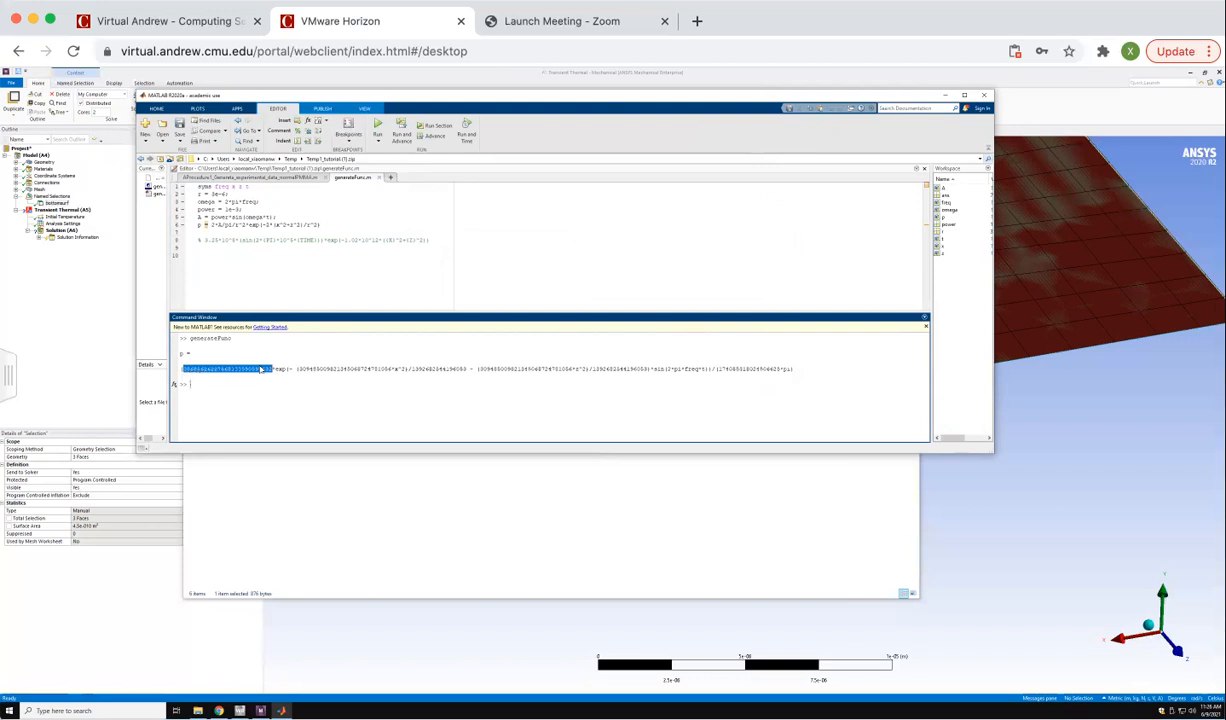
pyautogui.rightClick(261, 369)
pyautogui.click(278, 451)
pyautogui.rightClick(209, 384)
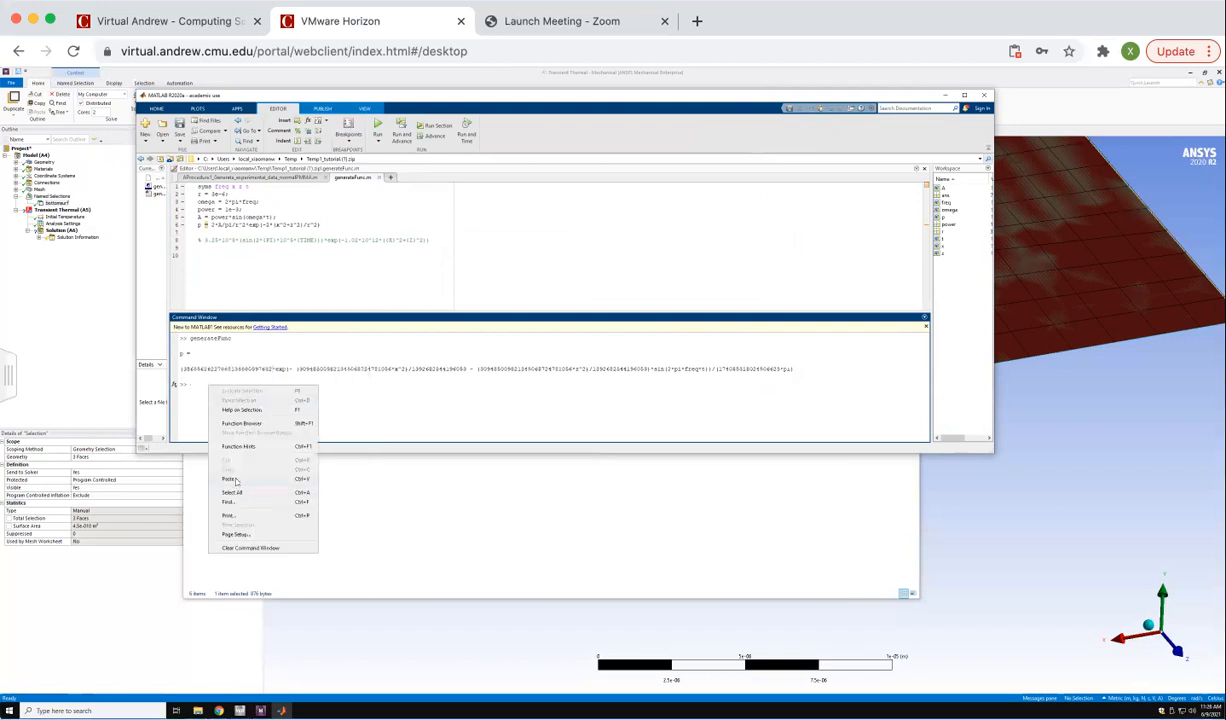
pyautogui.click(228, 462)
# Append the final divisor of p, including pi, to the command and evaluate the quotient.
pyautogui.moveTo(714, 369); pyautogui.dragTo(794, 369)
pyautogui.rightClick(778, 374)
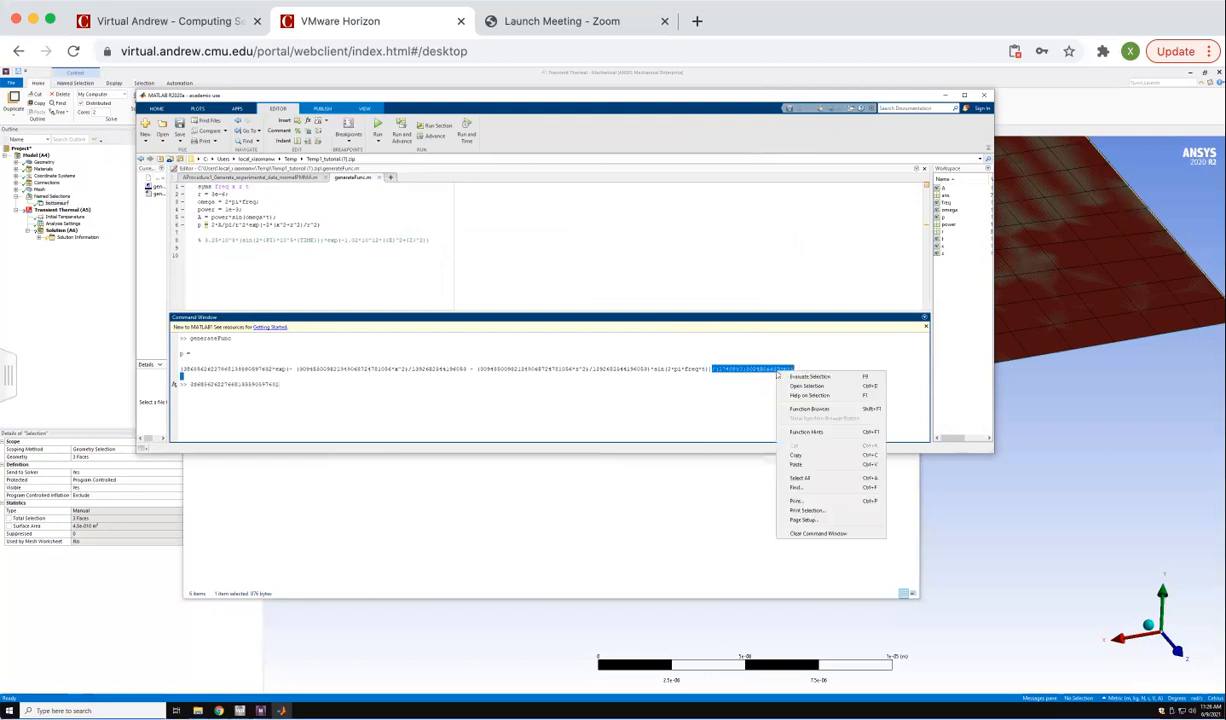
pyautogui.click(810, 456)
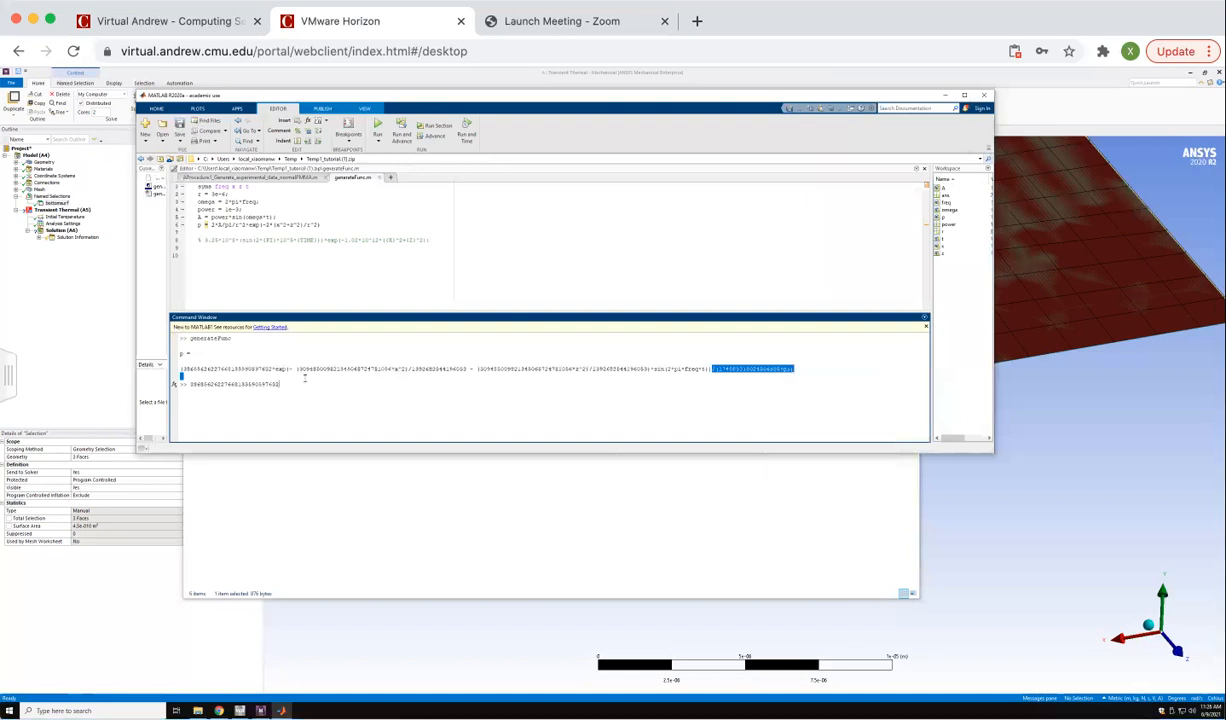
pyautogui.rightClick(287, 384)
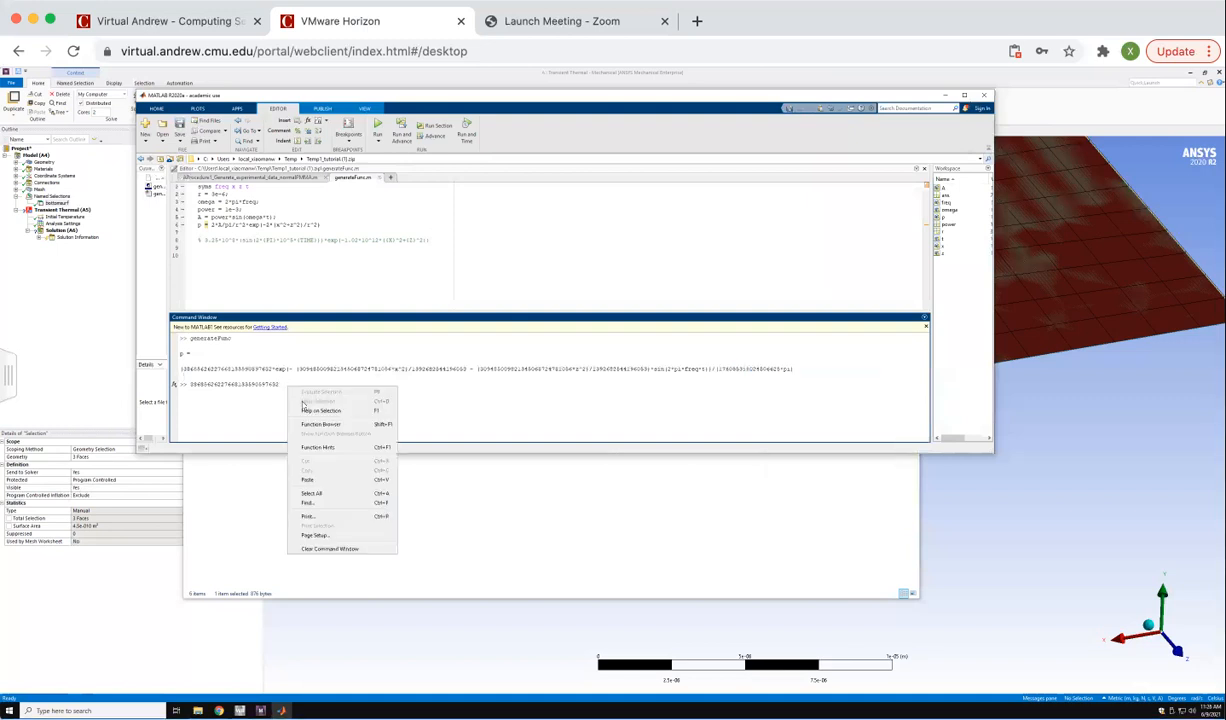
pyautogui.click(312, 473)
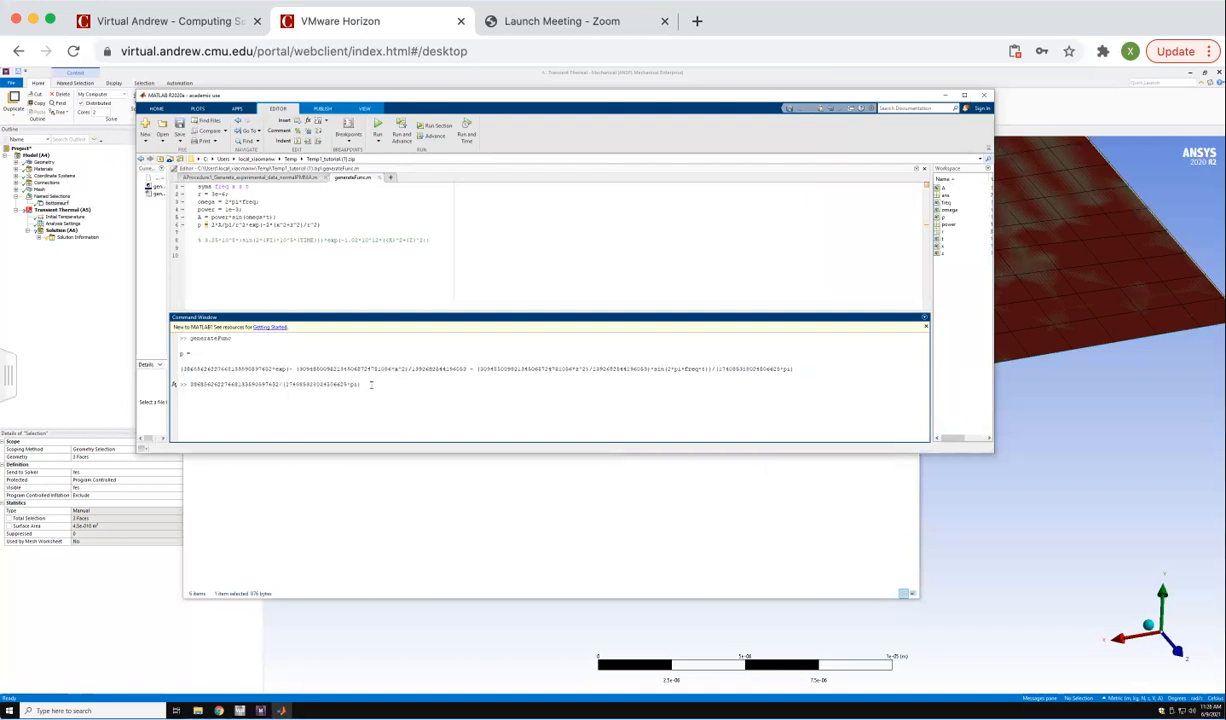
pyautogui.press('Return')
# Replace the leading coefficient in the commented formula of generateFunc.m with 7.0736*10^7.
pyautogui.moveTo(190, 422); pyautogui.dragTo(222, 423)
pyautogui.rightClick(218, 425)
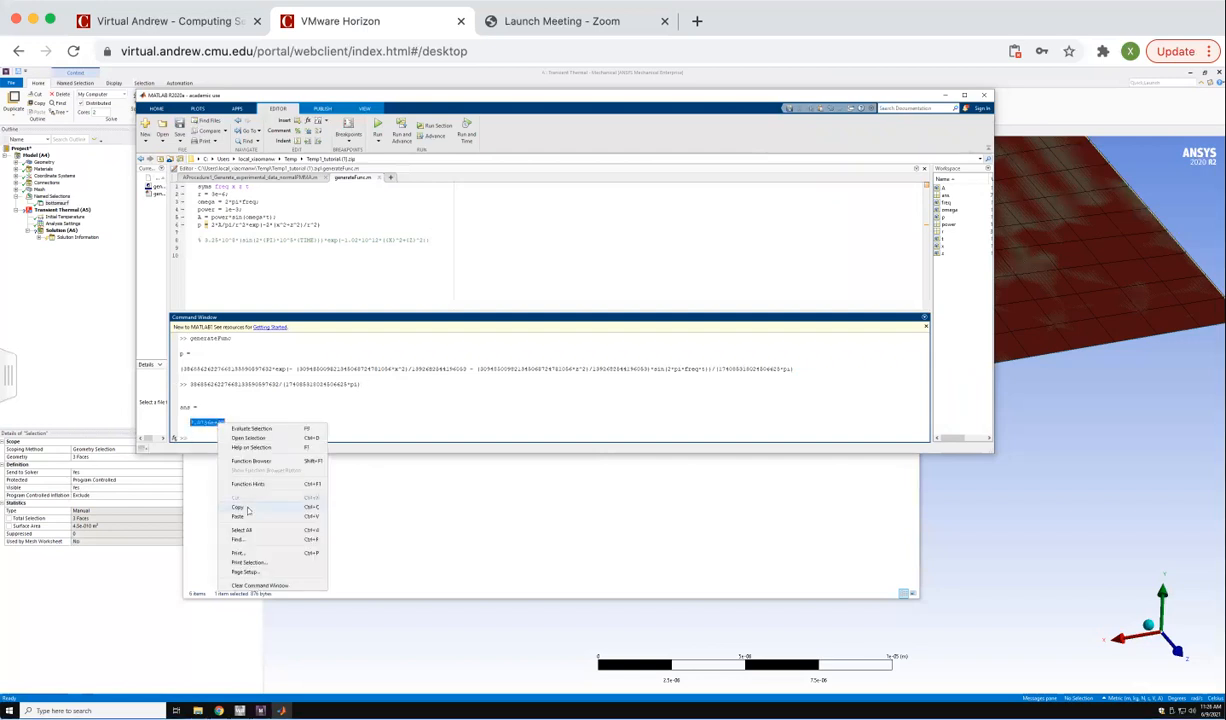
pyautogui.click(245, 503)
pyautogui.moveTo(205, 240)
pyautogui.mouseDown()
pyautogui.moveTo(236, 241)
pyautogui.moveTo(212, 240)
pyautogui.mouseUp()
pyautogui.press('BackSpace')
pyautogui.write('7.576')
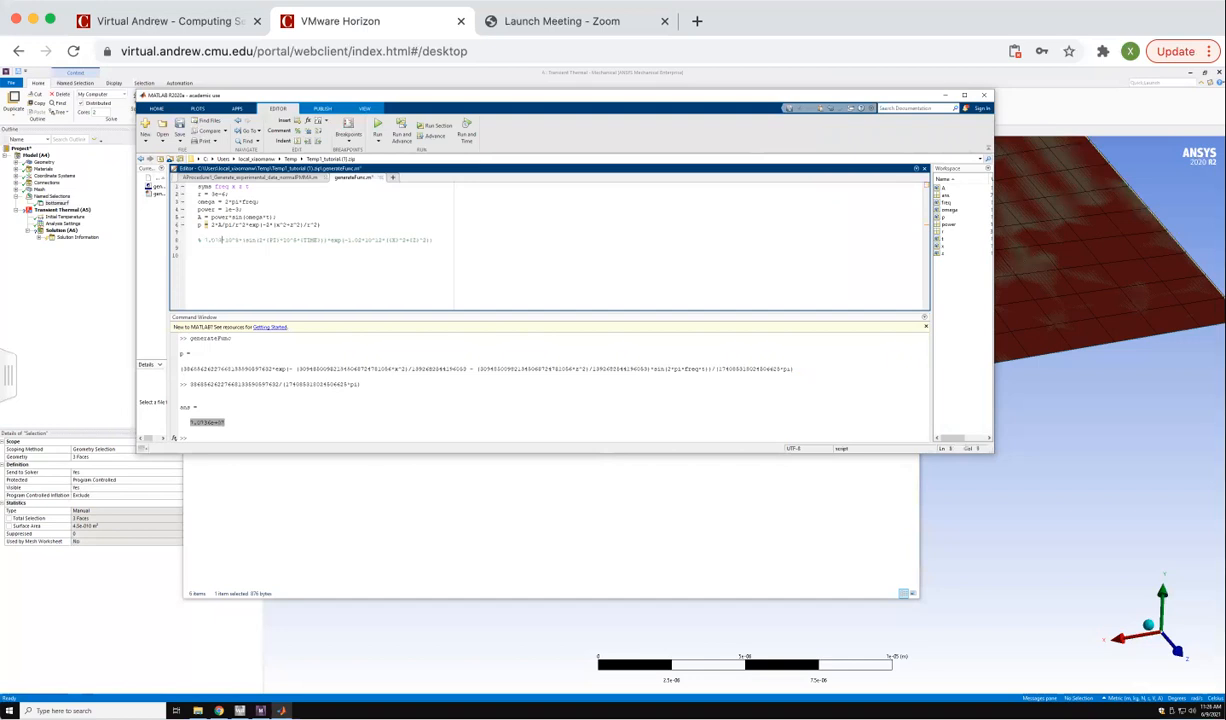
pyautogui.write('6')
pyautogui.click(243, 239)
# Compare the freq term in the p output with the frequency factor before TIME in the commented formula.
pyautogui.doubleClick(692, 369)
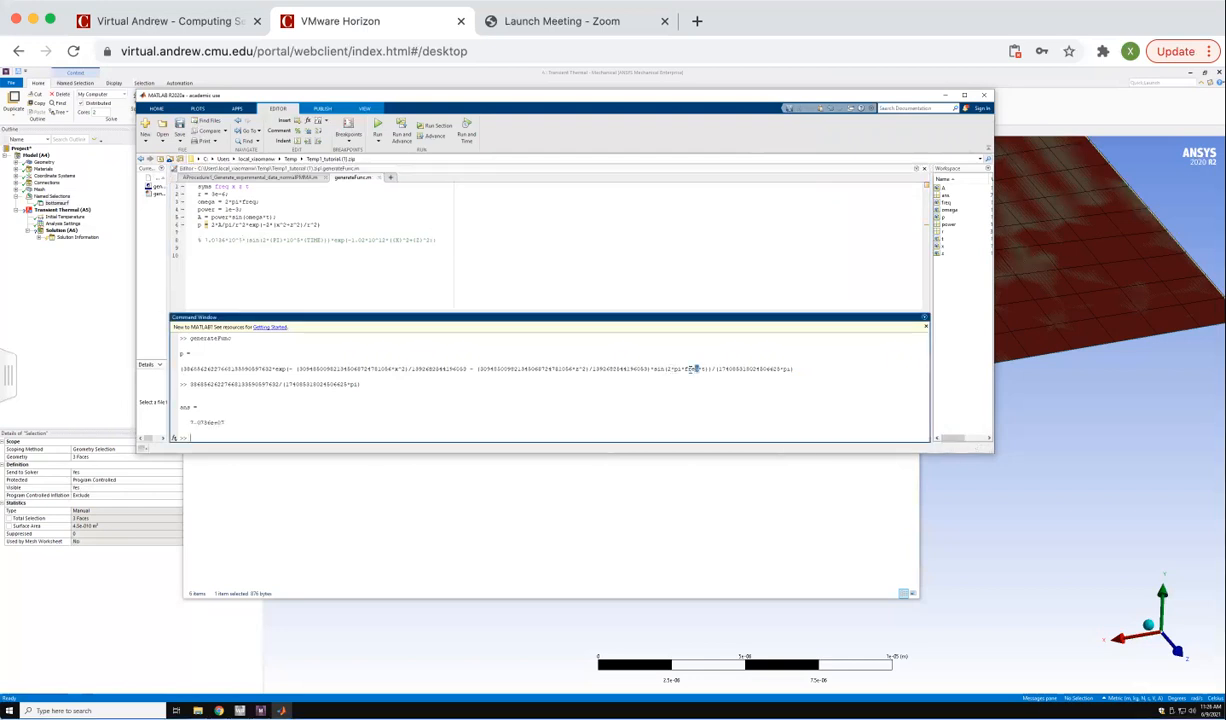
pyautogui.doubleClick(290, 239)
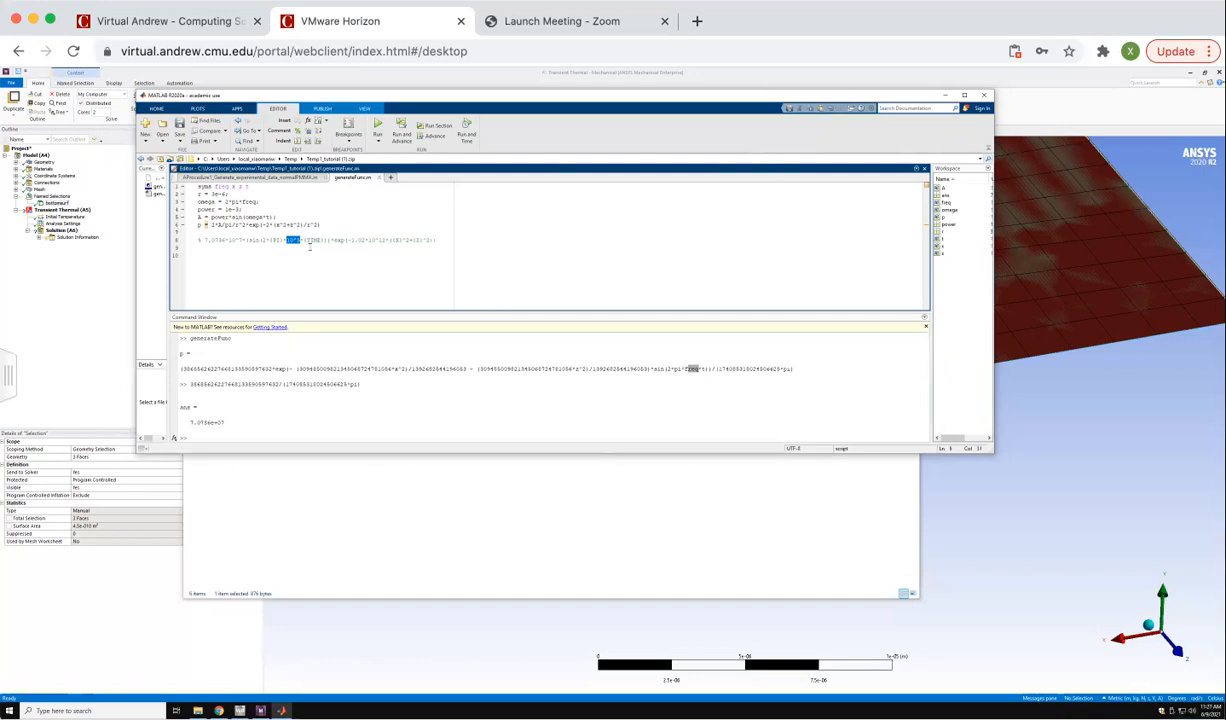
pyautogui.click(309, 240)
# Copy the coefficient multiplying x^2 inside the exponential of p onto the command line.
pyautogui.moveTo(297, 369); pyautogui.dragTo(373, 371)
pyautogui.rightClick(373, 371)
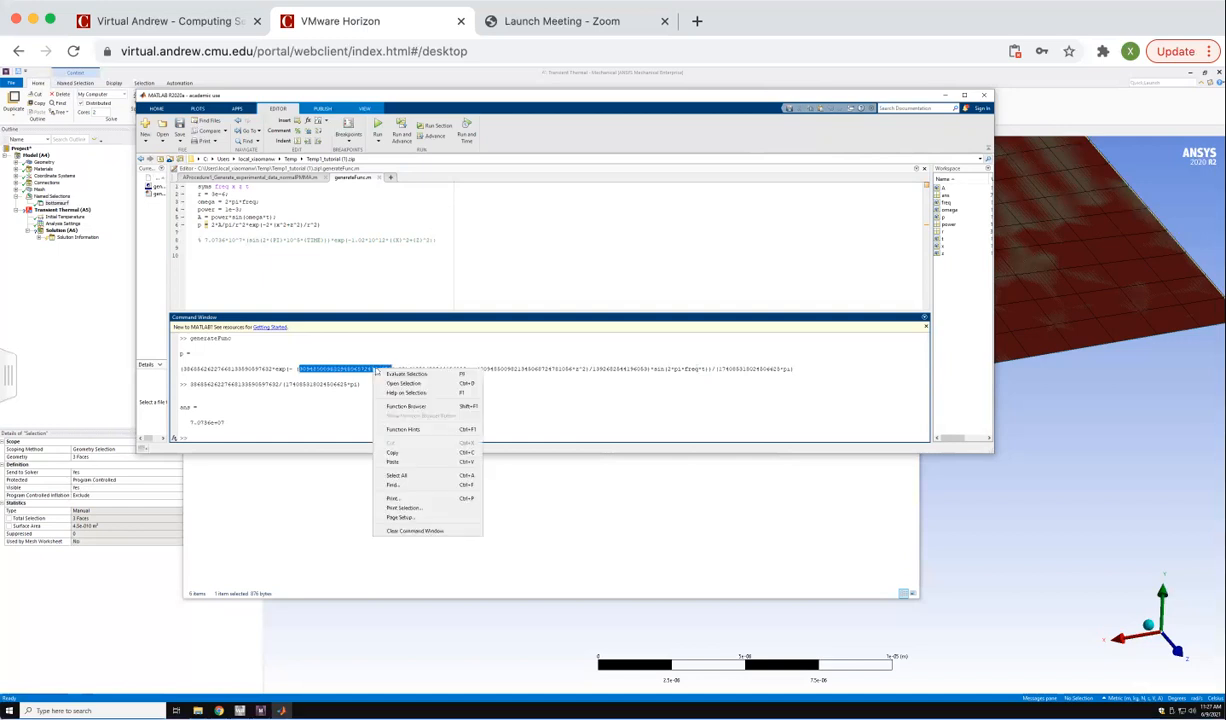
pyautogui.click(377, 438)
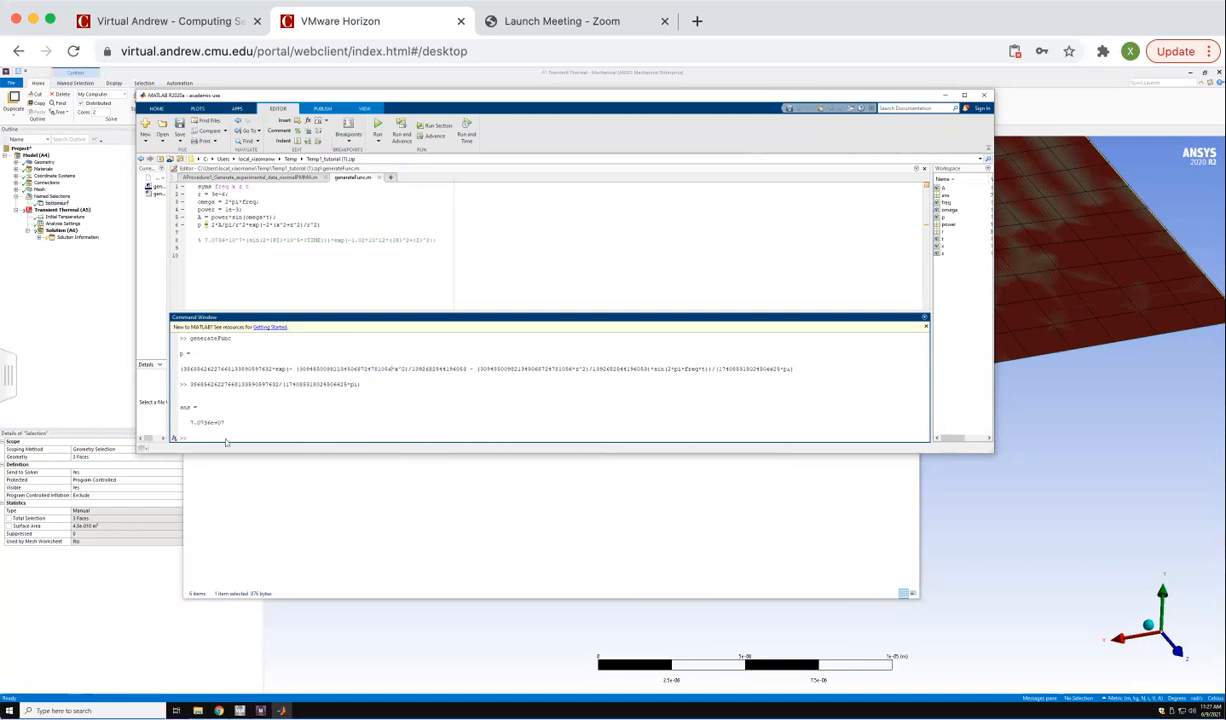
pyautogui.rightClick(213, 437)
pyautogui.click(229, 508)
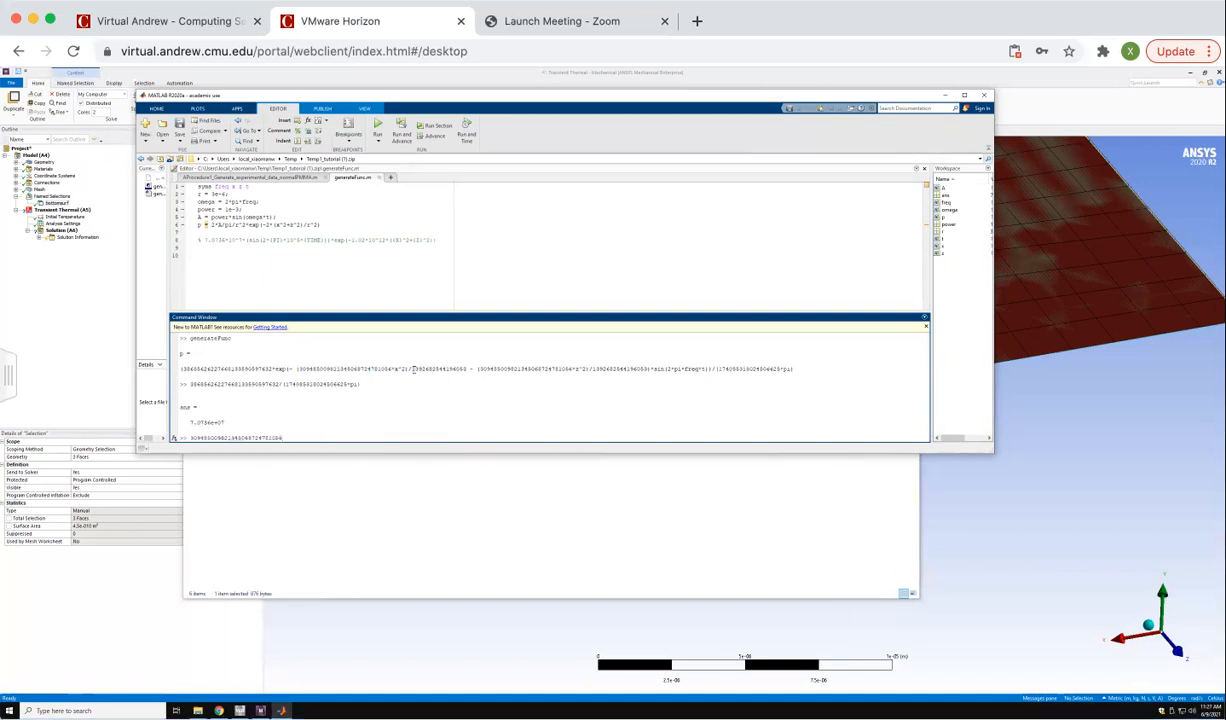
# Append the divisor of the x^2 term to the command and evaluate the exponential's coefficient.
pyautogui.moveTo(409, 369); pyautogui.dragTo(465, 370)
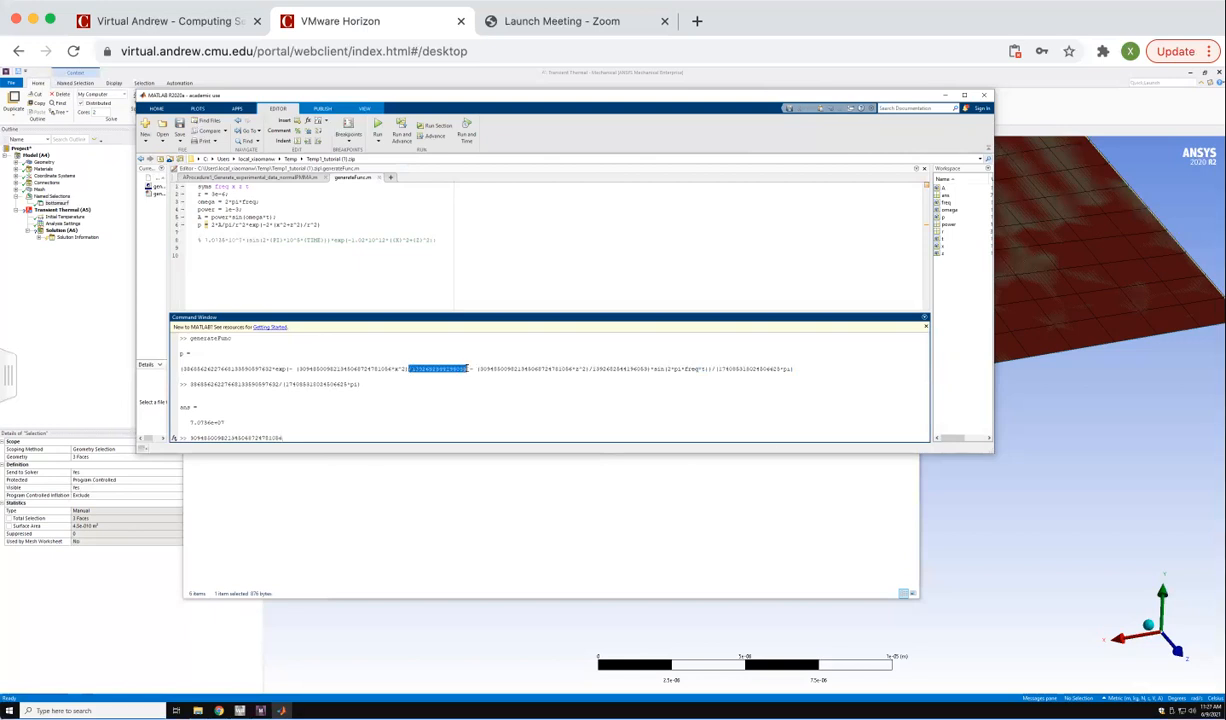
pyautogui.rightClick(449, 370)
pyautogui.click(469, 454)
pyautogui.click(287, 437)
pyautogui.rightClick(287, 437)
pyautogui.click(312, 530)
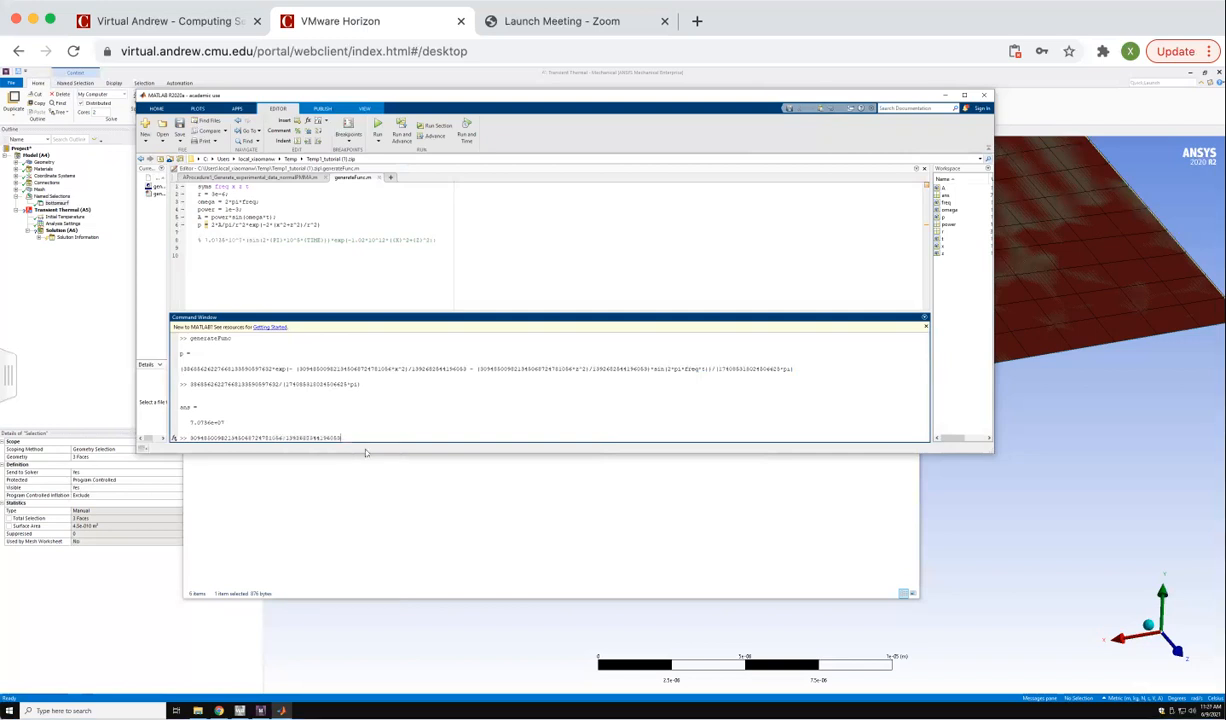
pyautogui.press('Return')
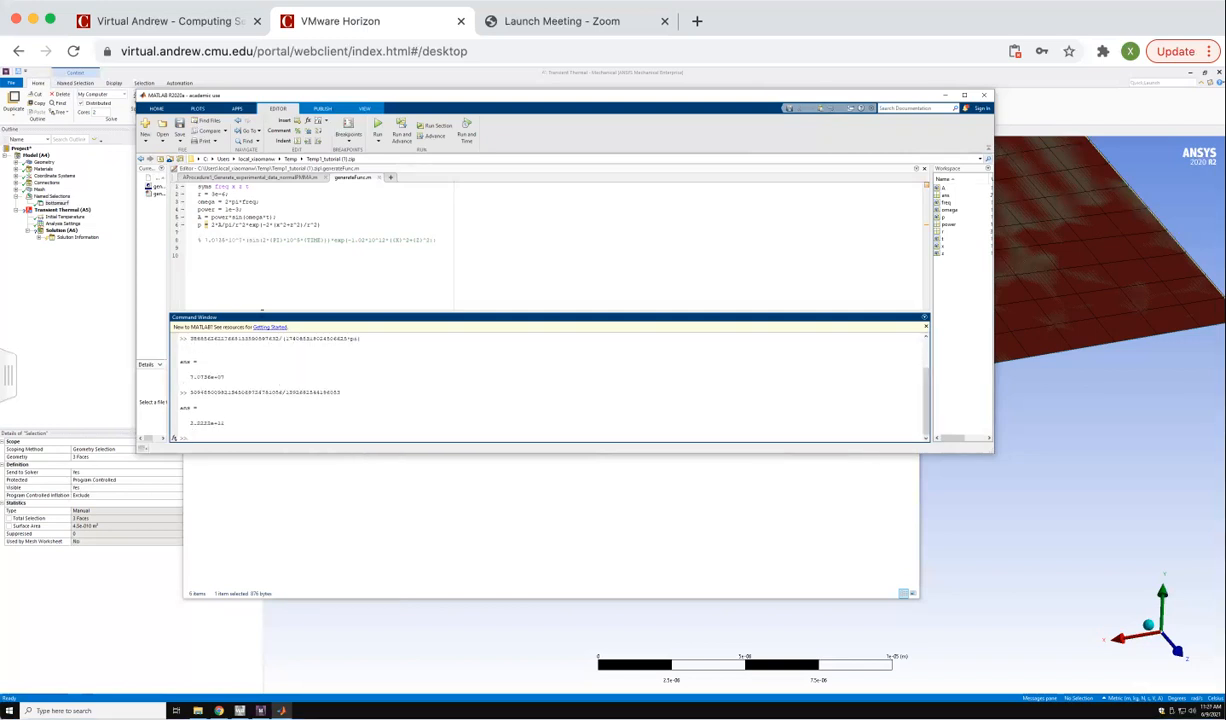
# Change the exponential's coefficient in the commented formula to -2.22*10^11.
pyautogui.click(365, 239)
pyautogui.press('BackSpace')
pyautogui.press('BackSpace')
pyautogui.press('BackSpace')
pyautogui.press('BackSpace')
pyautogui.write('2222')
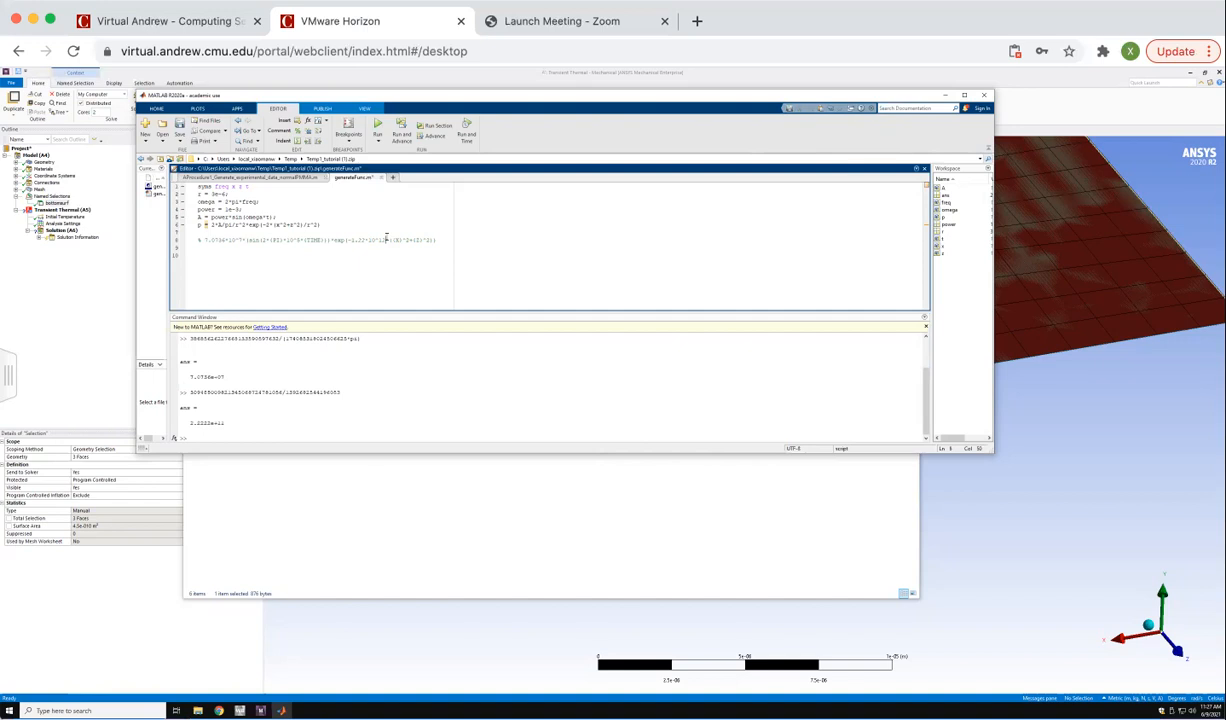
pyautogui.doubleClick(382, 239)
# Shorten the leading coefficient of the commented formula to 7.07.
pyautogui.click(225, 240)
pyautogui.press('BackSpace')
pyautogui.press('BackSpace')
pyautogui.click(255, 273)
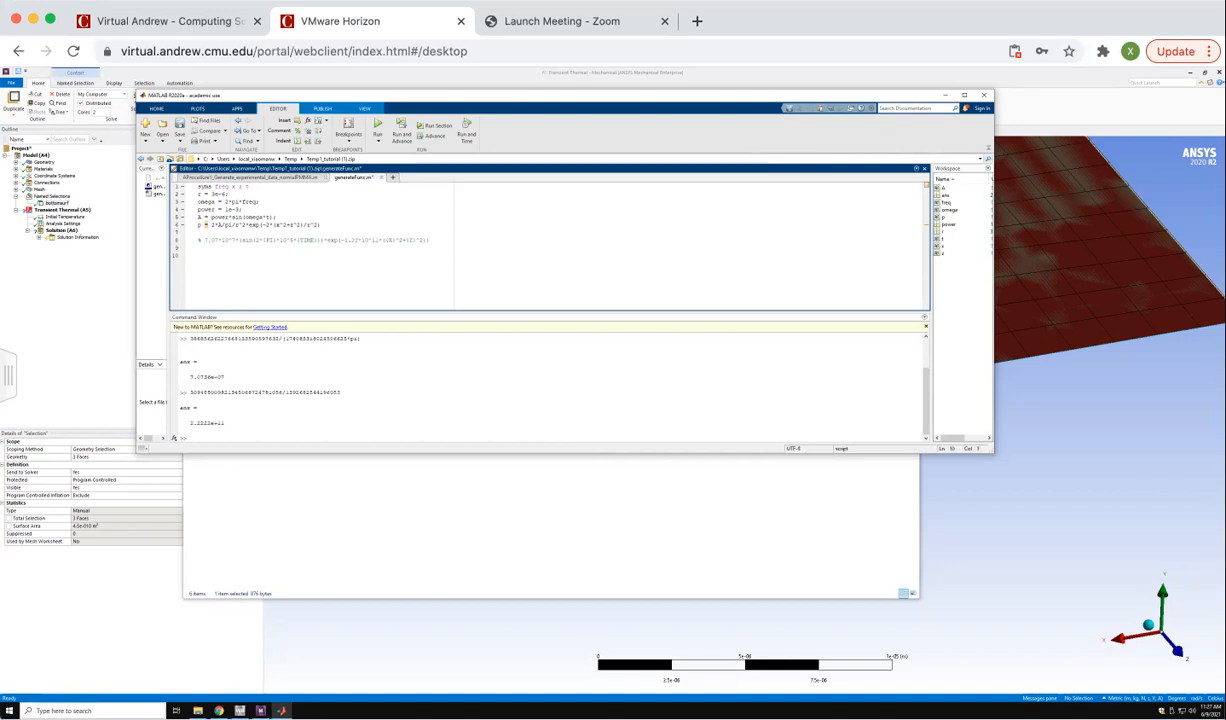
# Search the computer for APDL and launch Mechanical APDL.
pyautogui.click(95, 710)
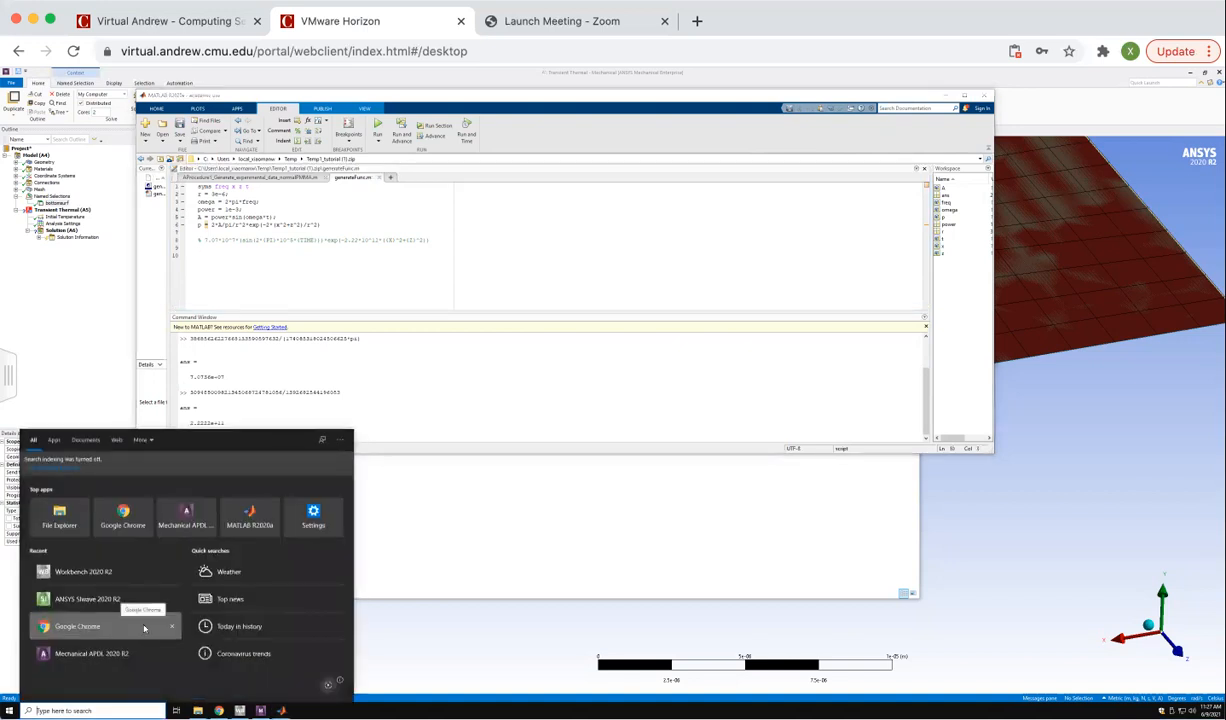
pyautogui.write('APD')
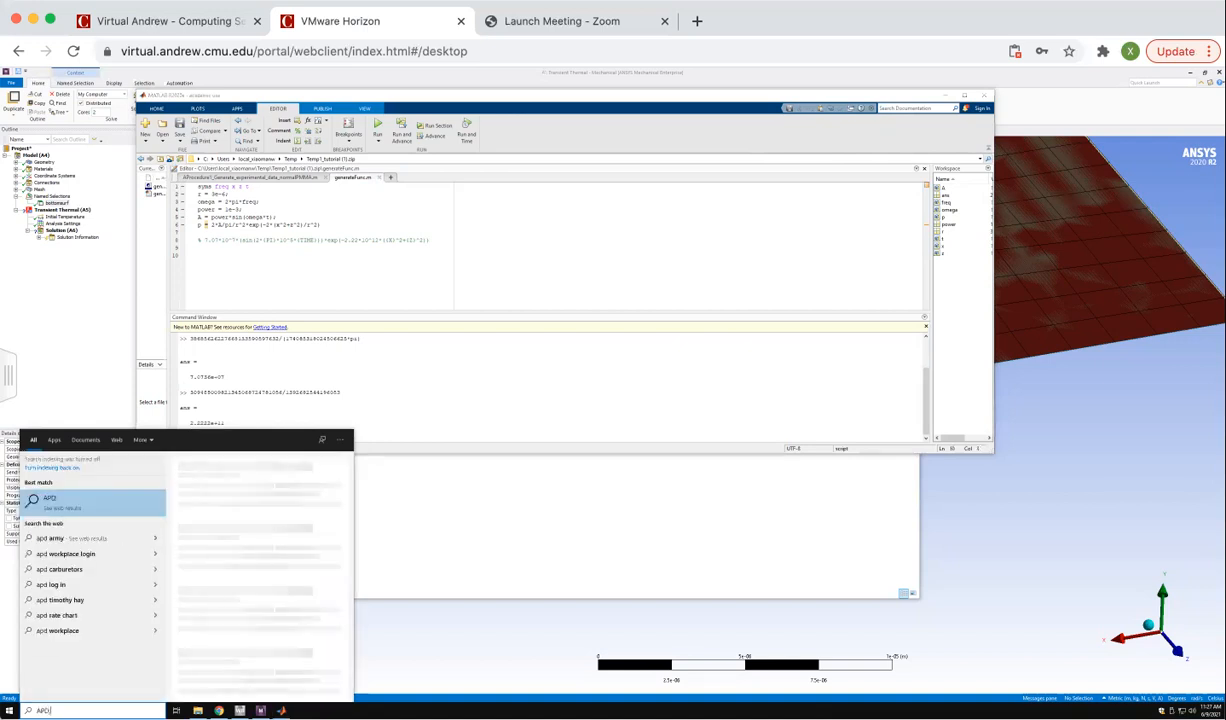
pyautogui.write('L')
pyautogui.press('Return')
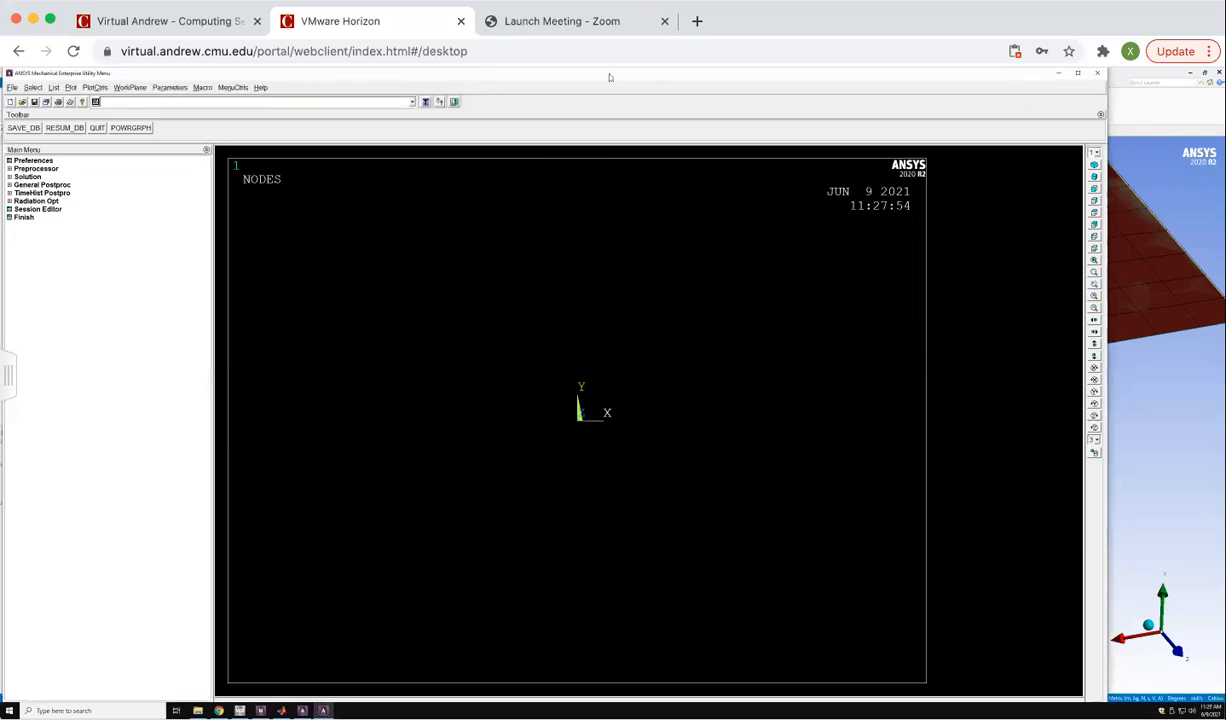
pyautogui.moveTo(616, 70); pyautogui.dragTo(623, 70)
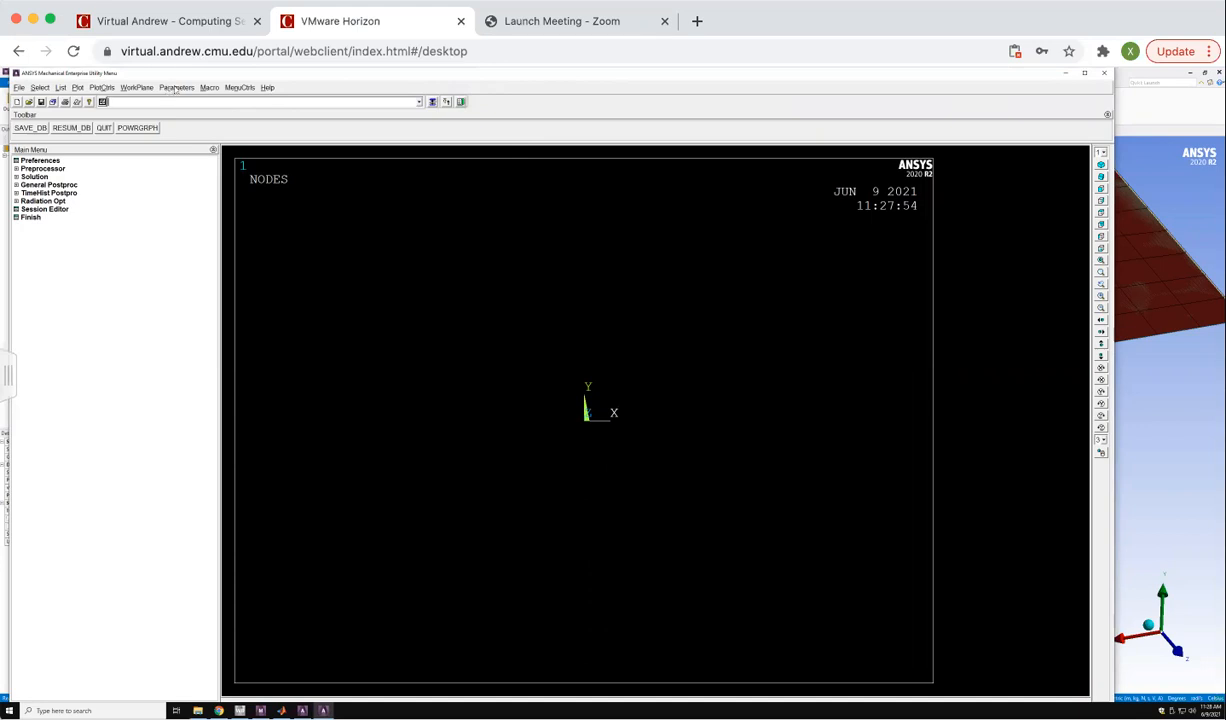
# Open the Function Editor for defining a parameter function.
pyautogui.click(173, 88)
pyautogui.moveTo(204, 157)
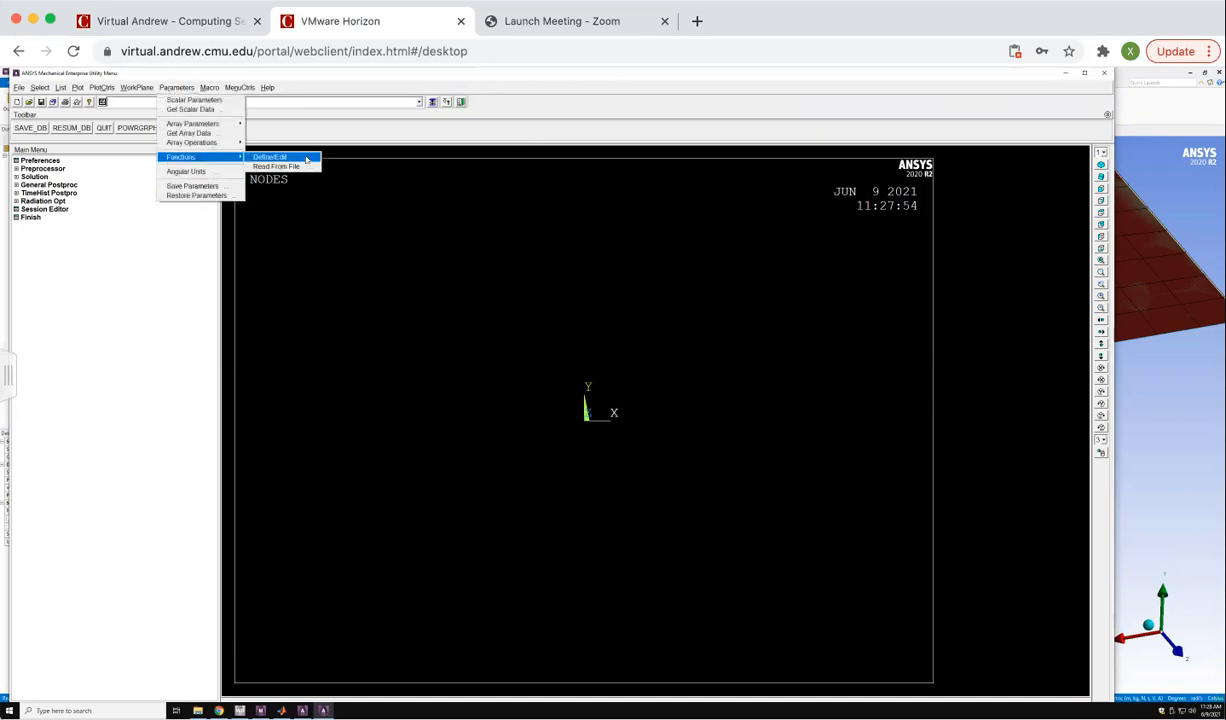
pyautogui.click(306, 158)
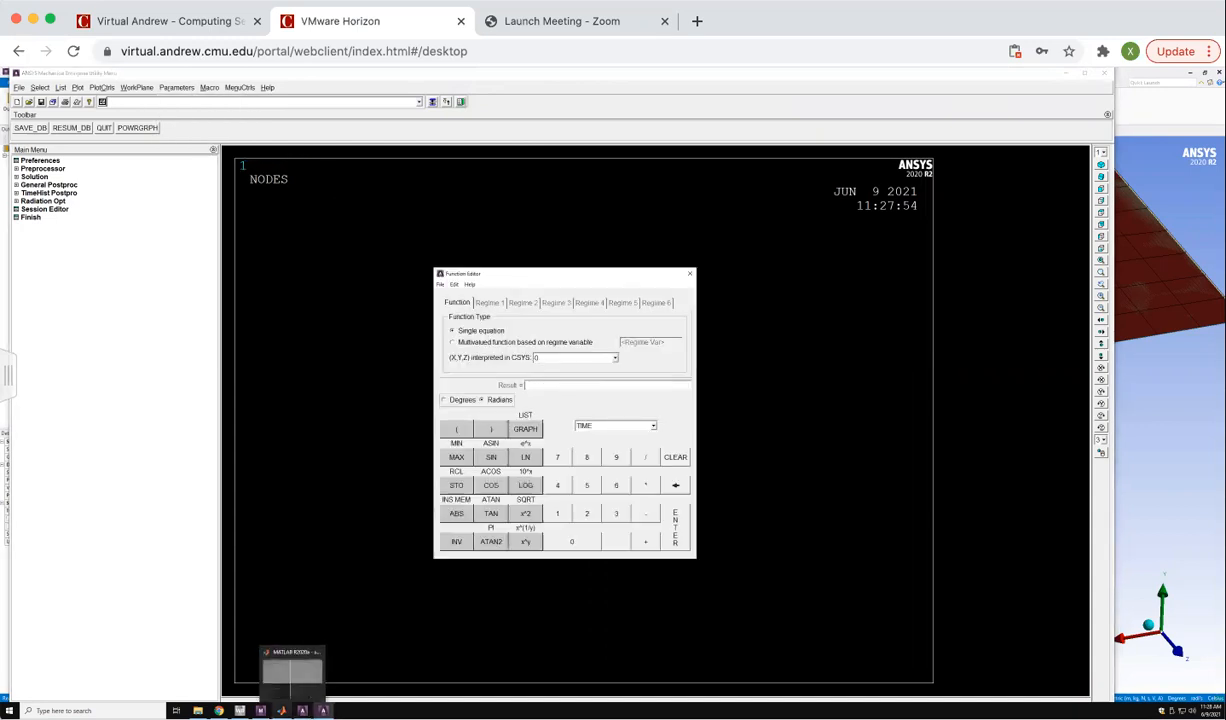
# Try to copy the commented heating formula from MATLAB into the Function Editor's result expression.
pyautogui.click(281, 710)
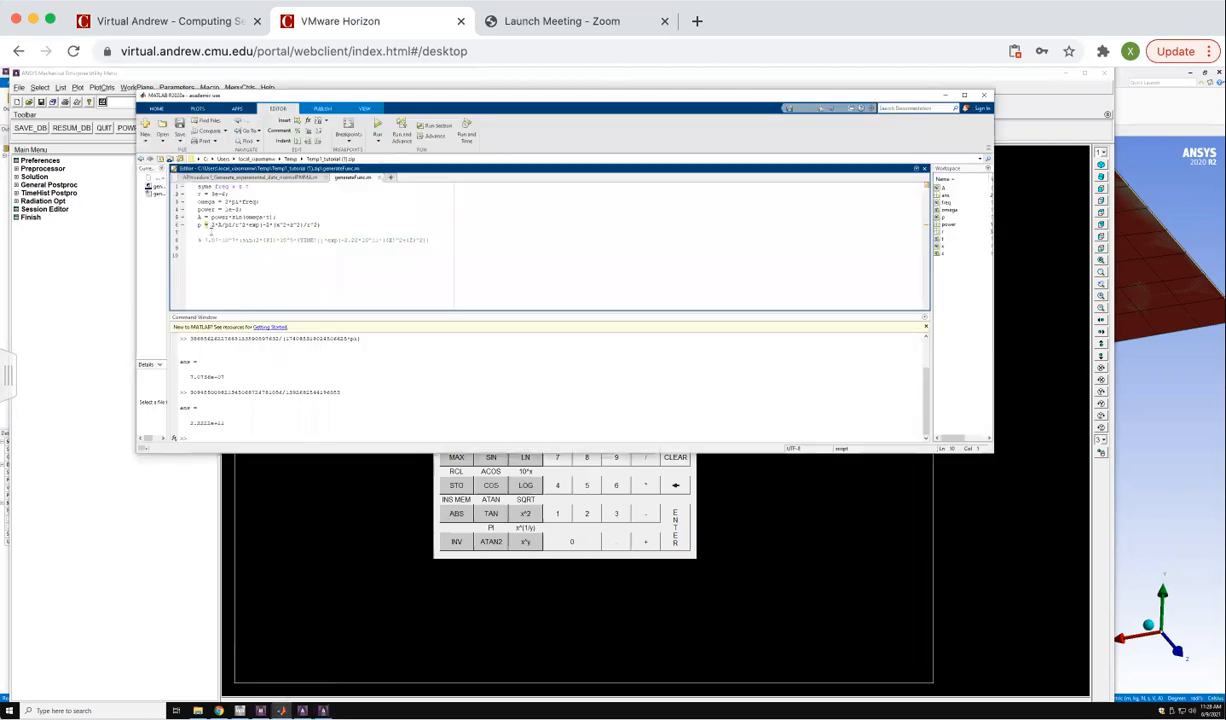
pyautogui.moveTo(204, 240); pyautogui.dragTo(442, 239)
pyautogui.rightClick(375, 242)
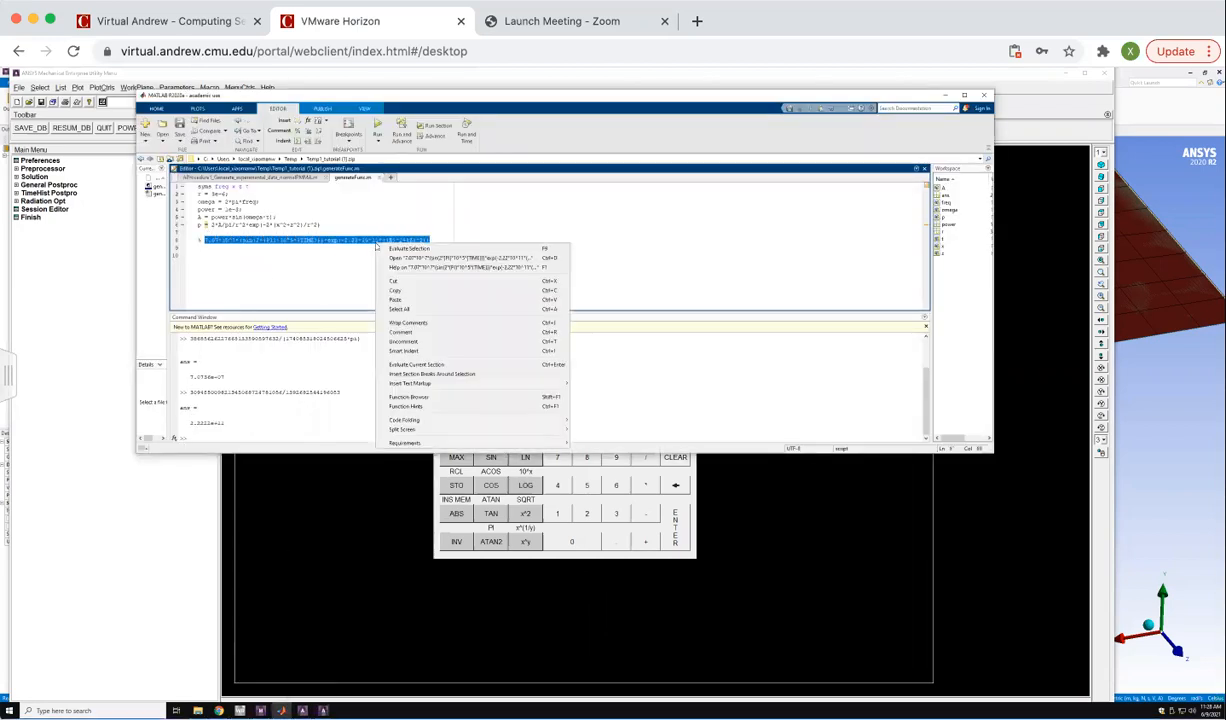
pyautogui.click(554, 557)
pyautogui.rightClick(534, 384)
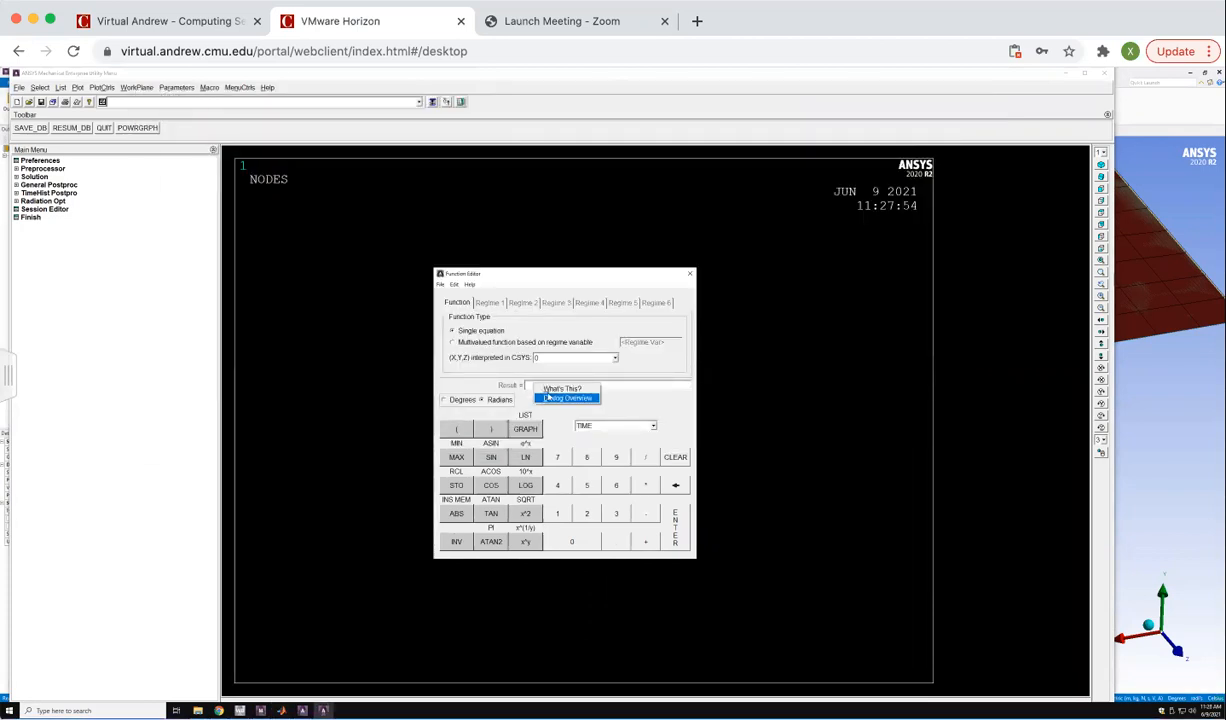
pyautogui.rightClick(529, 384)
pyautogui.click(620, 393)
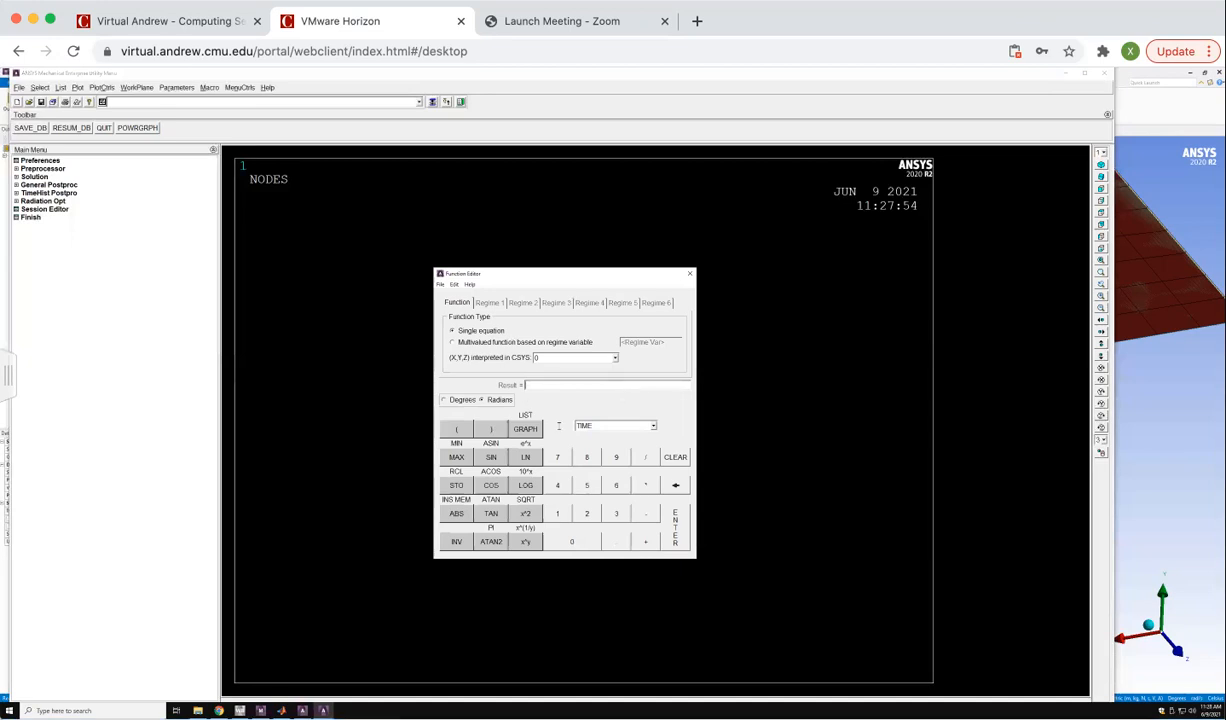
# Reselect the whole commented formula in MATLAB and retry pasting it as the function's result in Mechanical APDL.
pyautogui.click(302, 711)
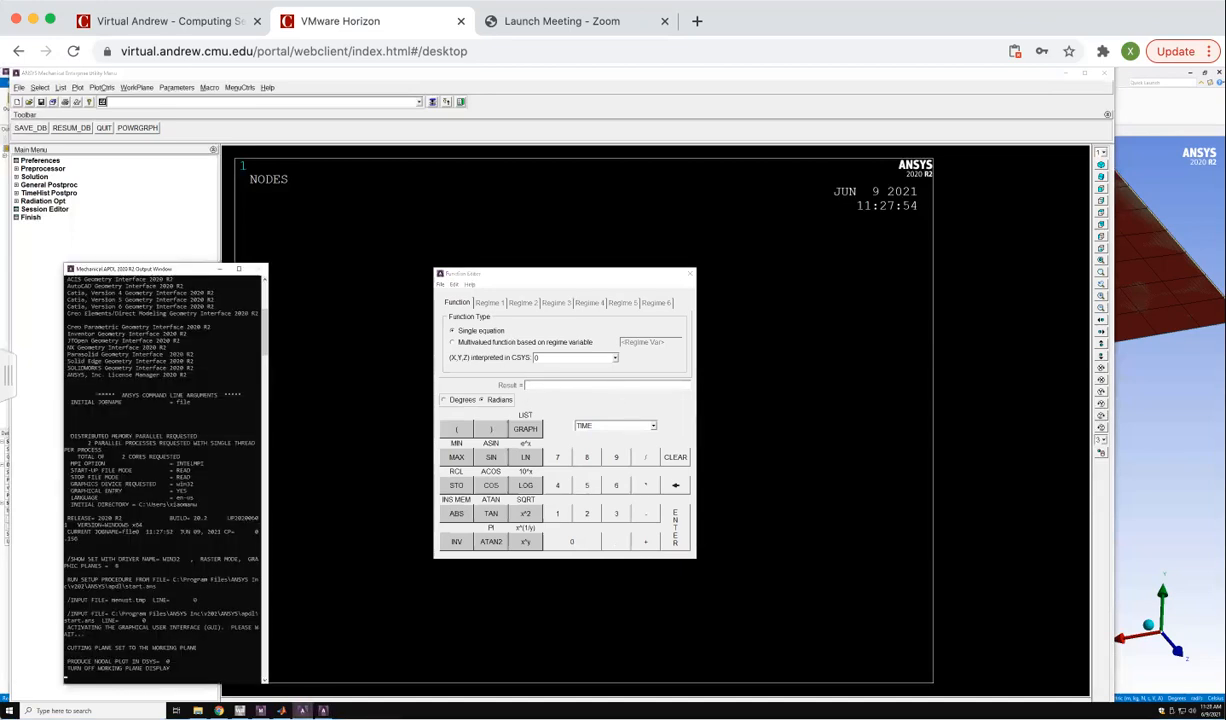
pyautogui.click(302, 711)
pyautogui.click(302, 711)
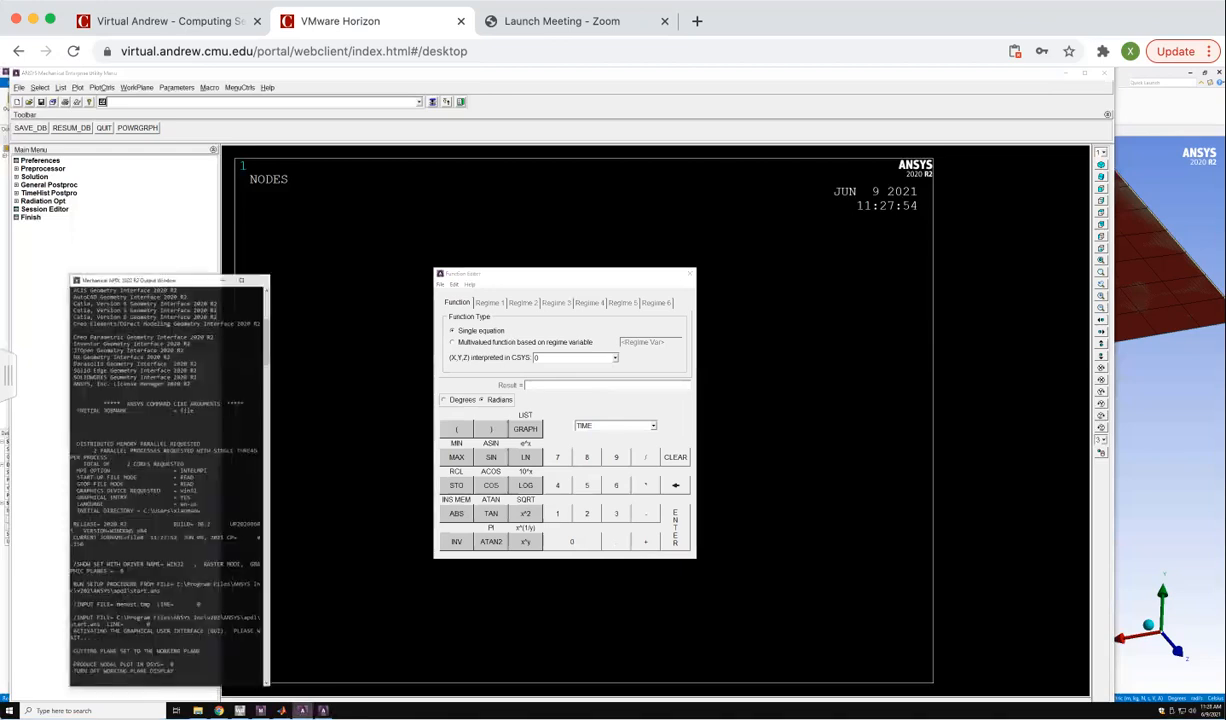
pyautogui.click(281, 711)
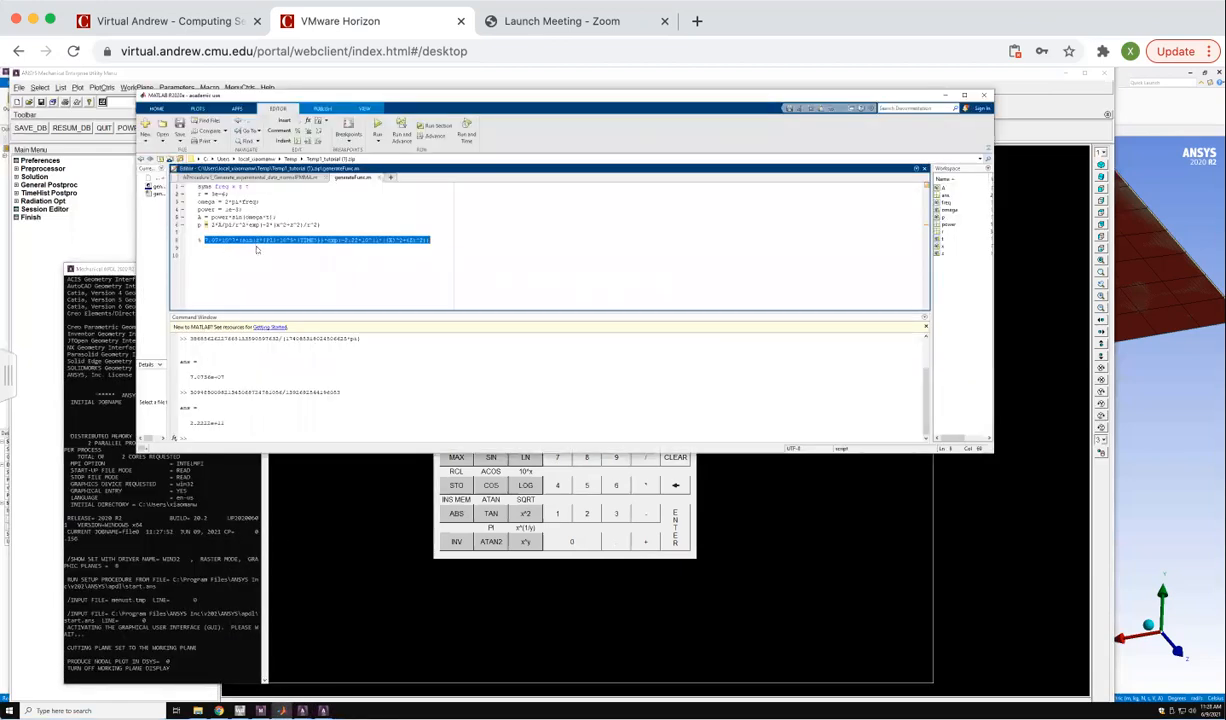
pyautogui.click(256, 241)
pyautogui.moveTo(203, 240); pyautogui.dragTo(430, 241)
pyautogui.click(561, 532)
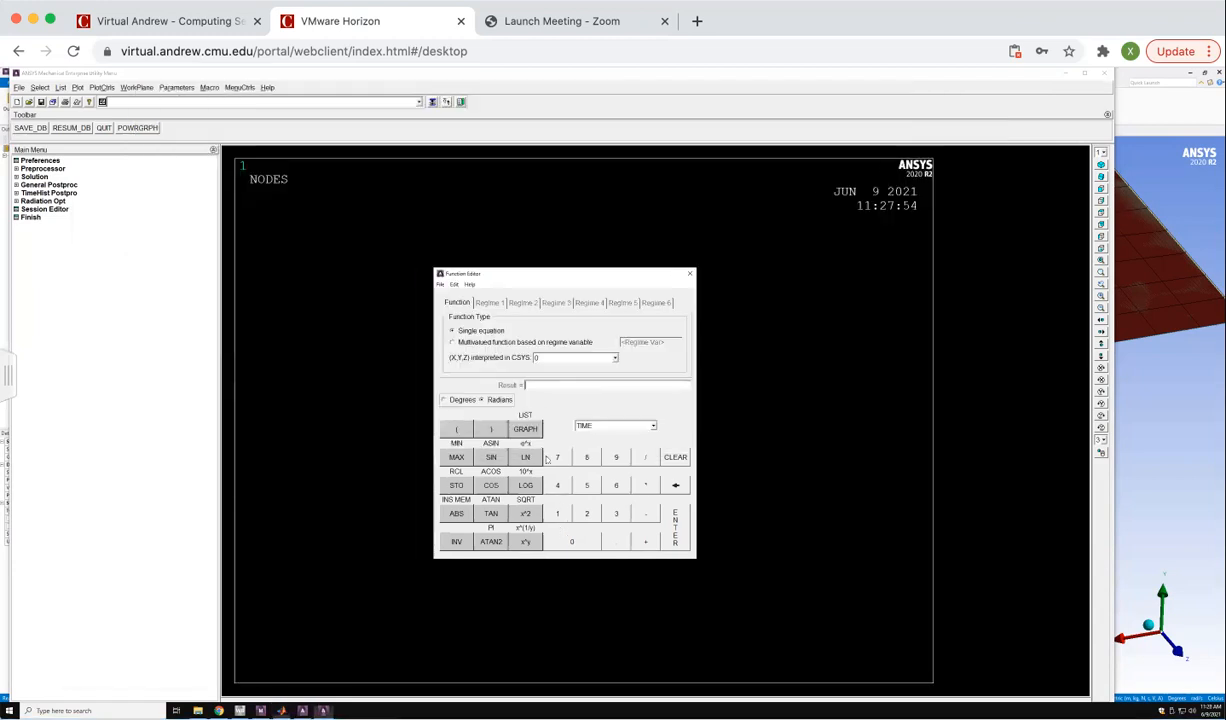
pyautogui.rightClick(540, 385)
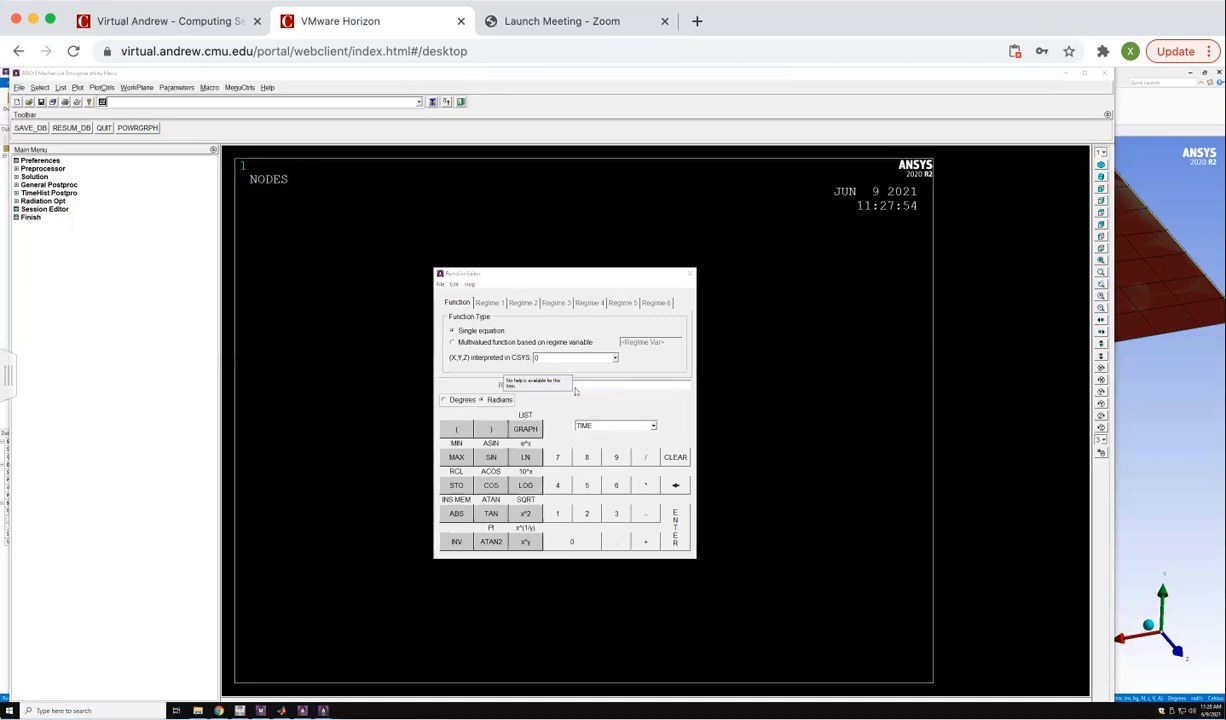
pyautogui.rightClick(591, 388)
pyautogui.click(600, 401)
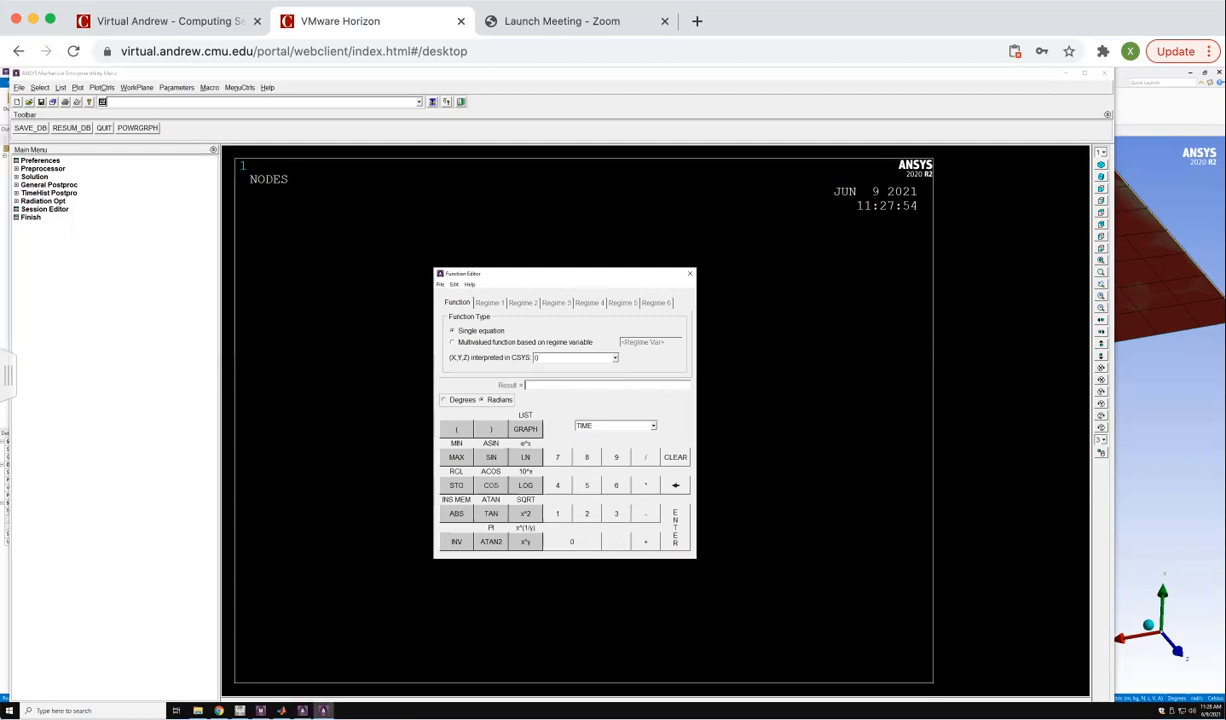
# Copy the commented formula starting with 7.07*10^7 from MATLAB and paste it as the single-equation function's result in Mechanical APDL.
pyautogui.click(303, 711)
pyautogui.click(281, 711)
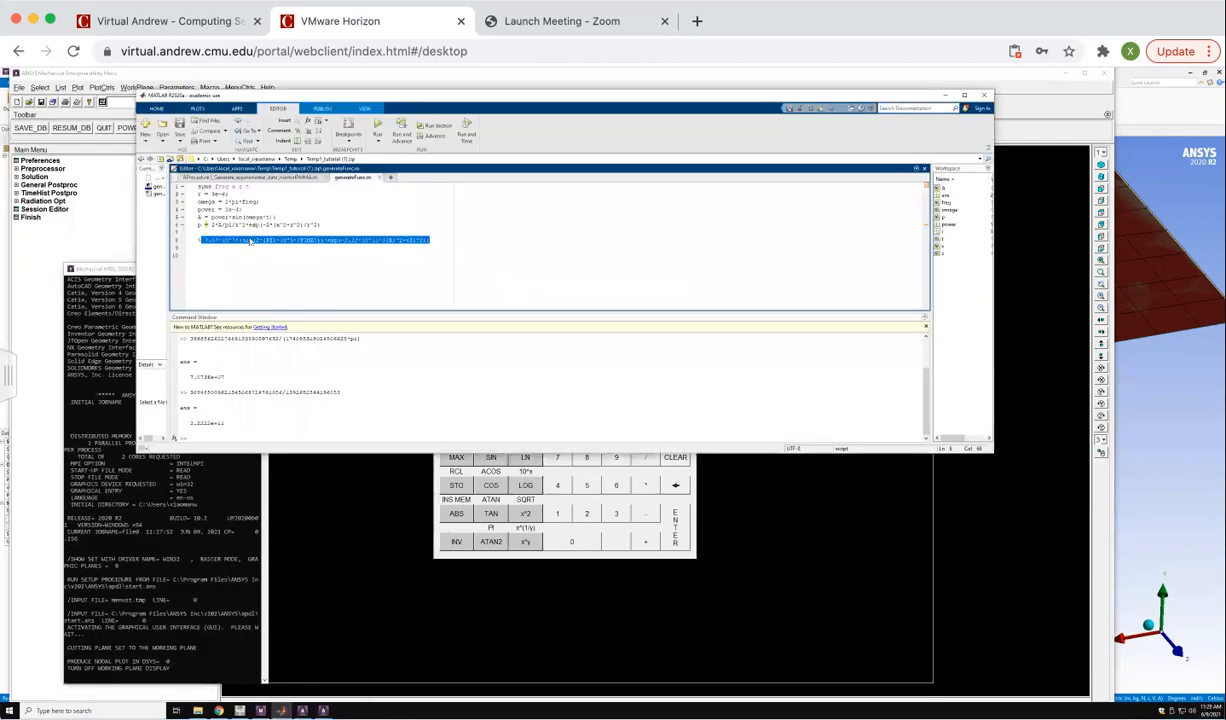
pyautogui.moveTo(203, 241); pyautogui.dragTo(430, 241)
pyautogui.rightClick(382, 245)
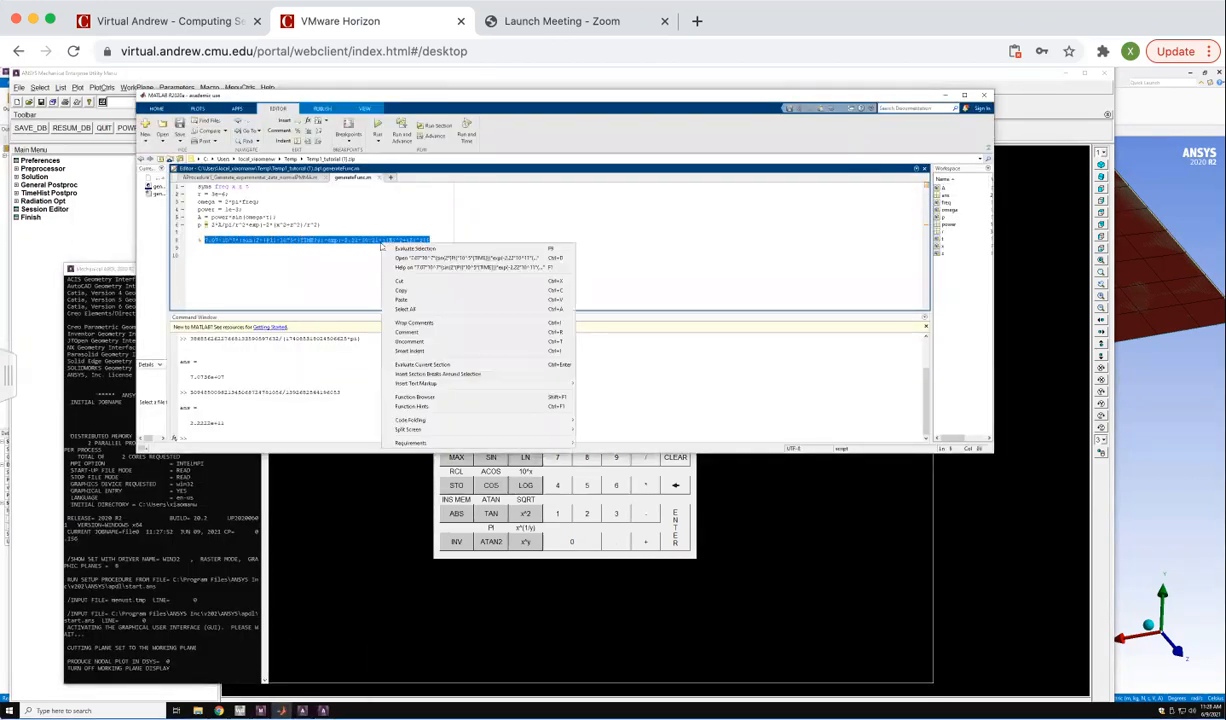
pyautogui.click(403, 291)
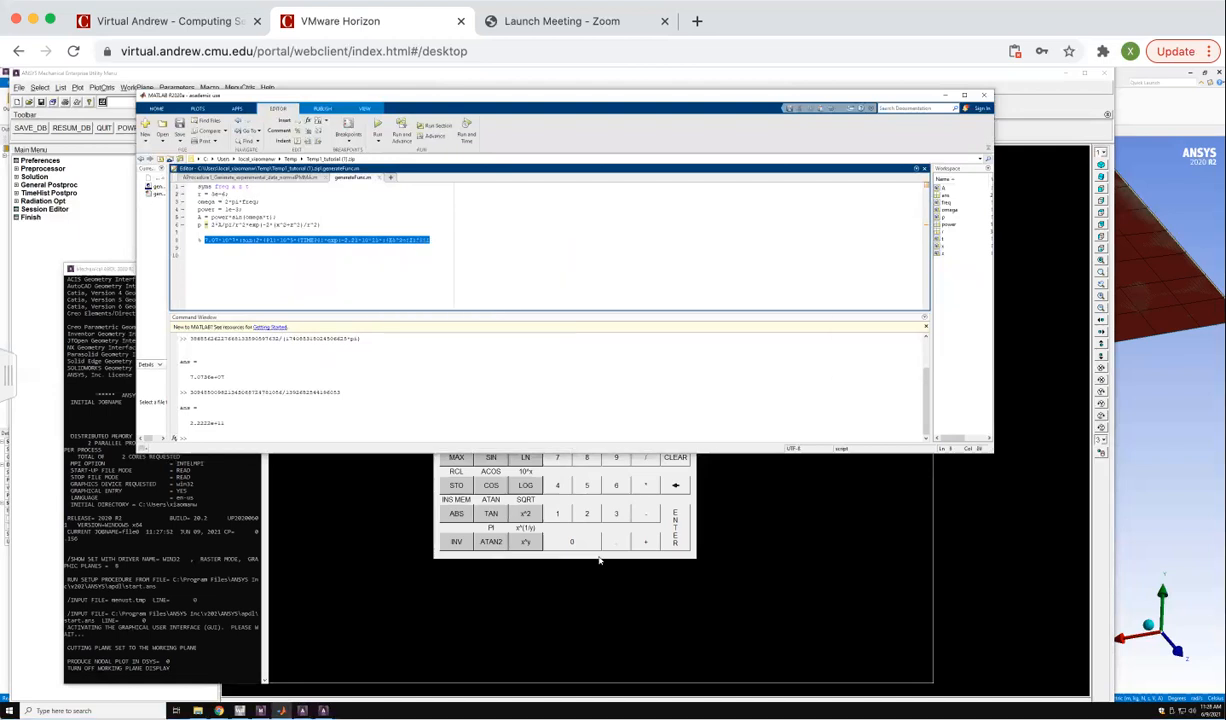
pyautogui.click(599, 554)
pyautogui.rightClick(540, 382)
pyautogui.click(531, 384)
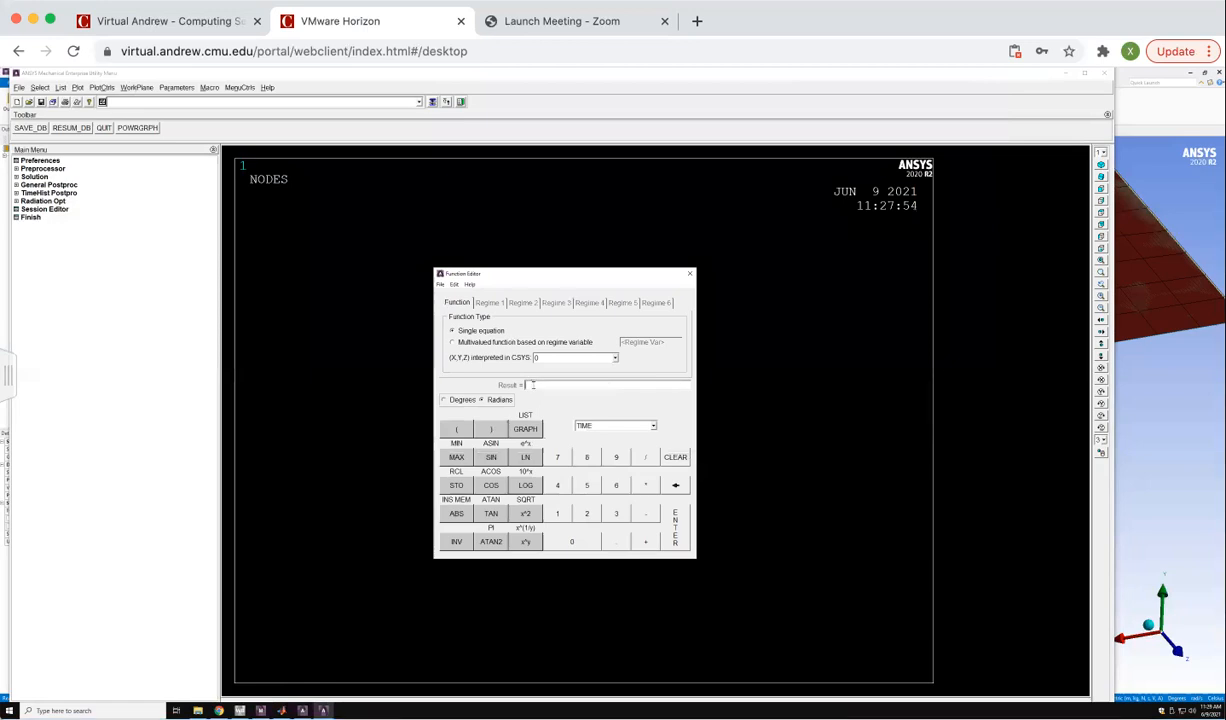
pyautogui.click(545, 357)
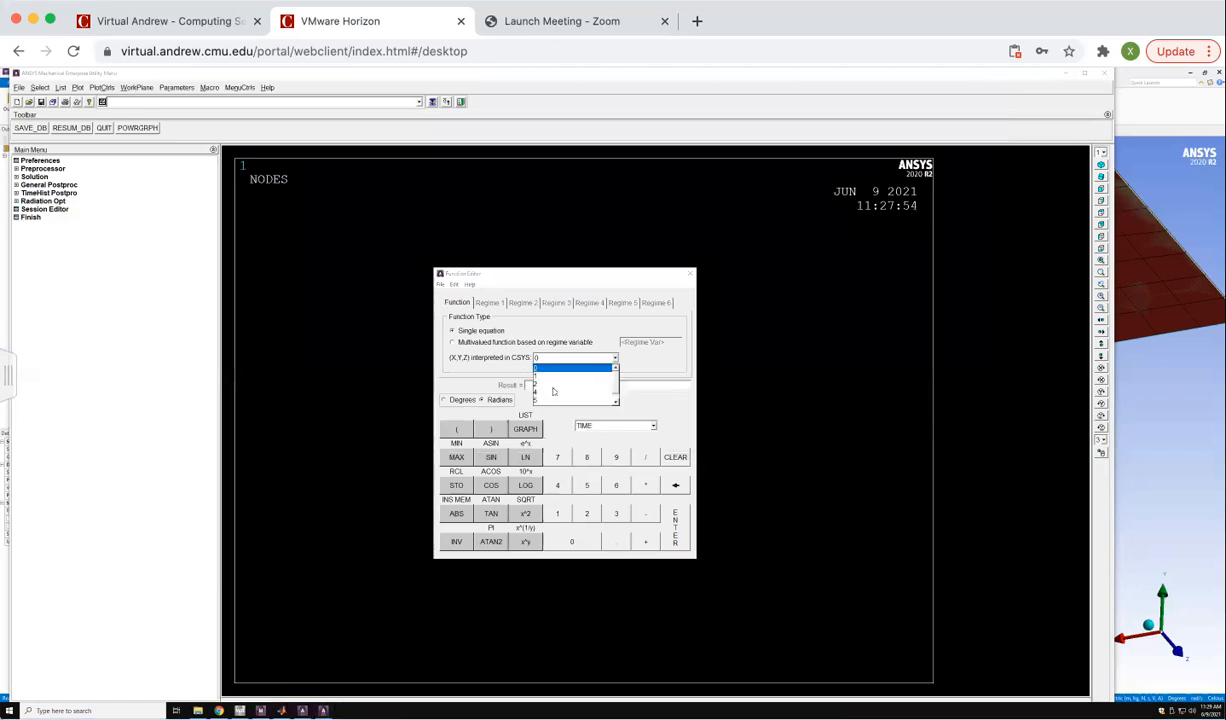
pyautogui.click(526, 385)
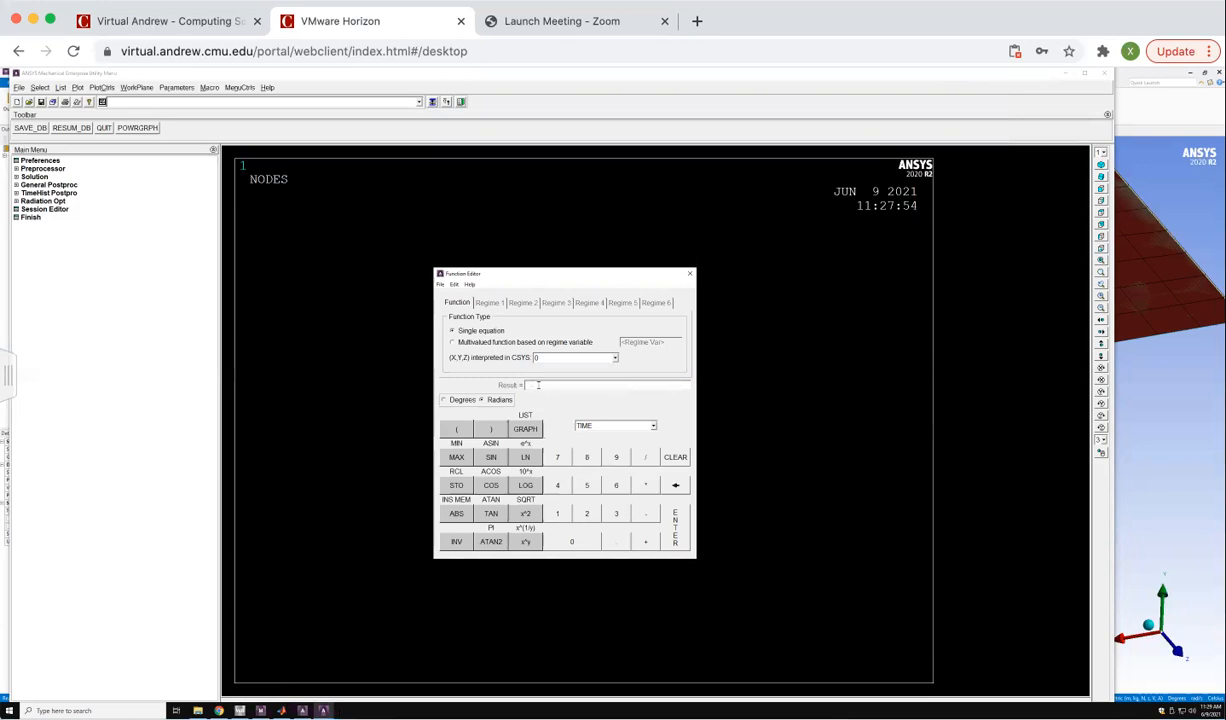
pyautogui.hotkey('ctrl', 'v')
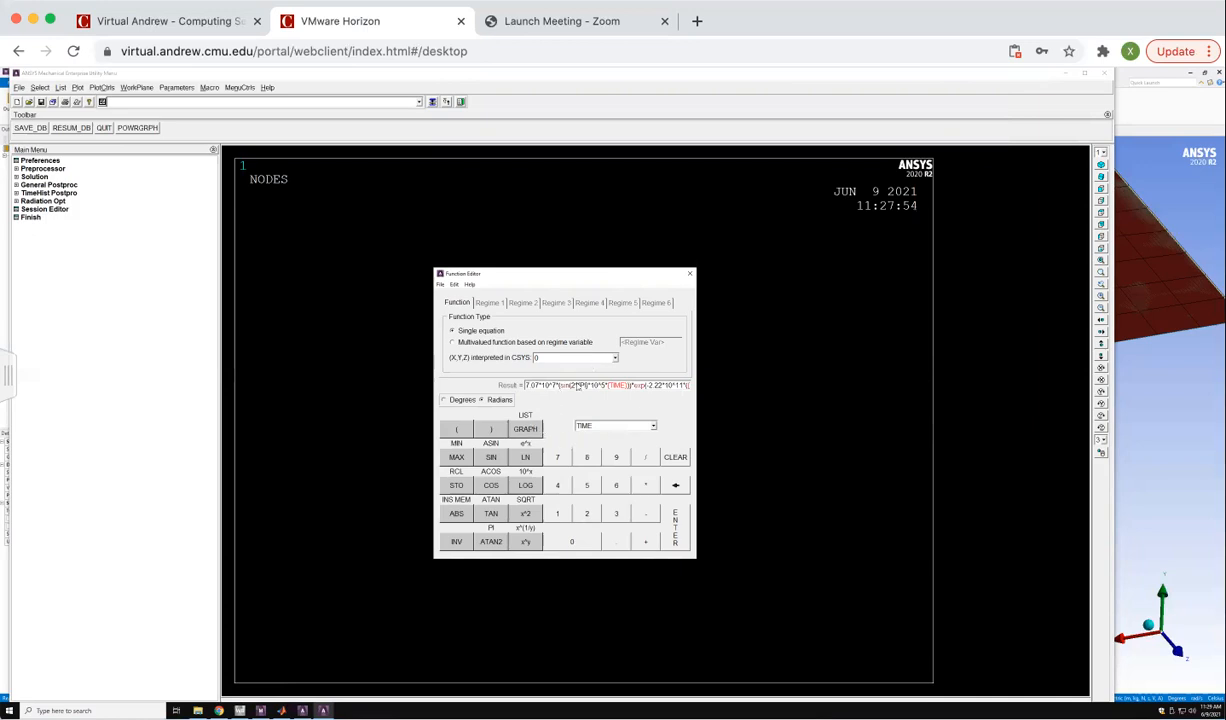
# Save the function as a FUNC file in the tutorial folder on the MyFiles drive.
pyautogui.click(440, 285)
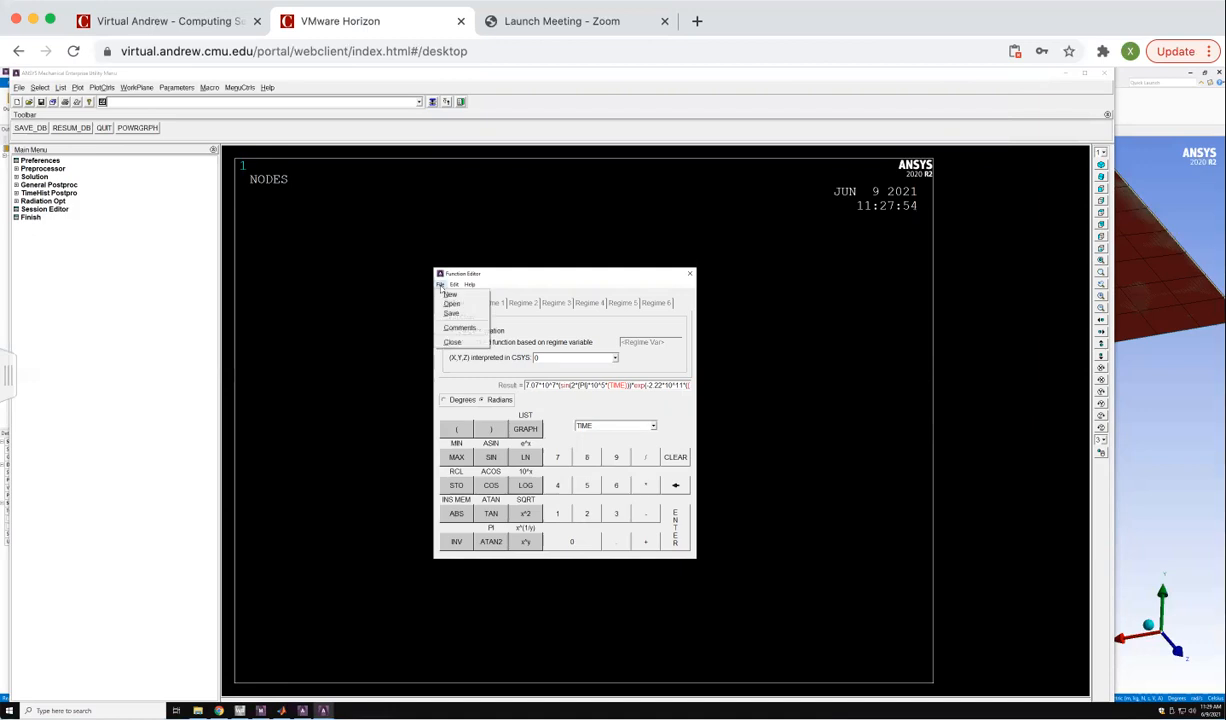
pyautogui.click(451, 313)
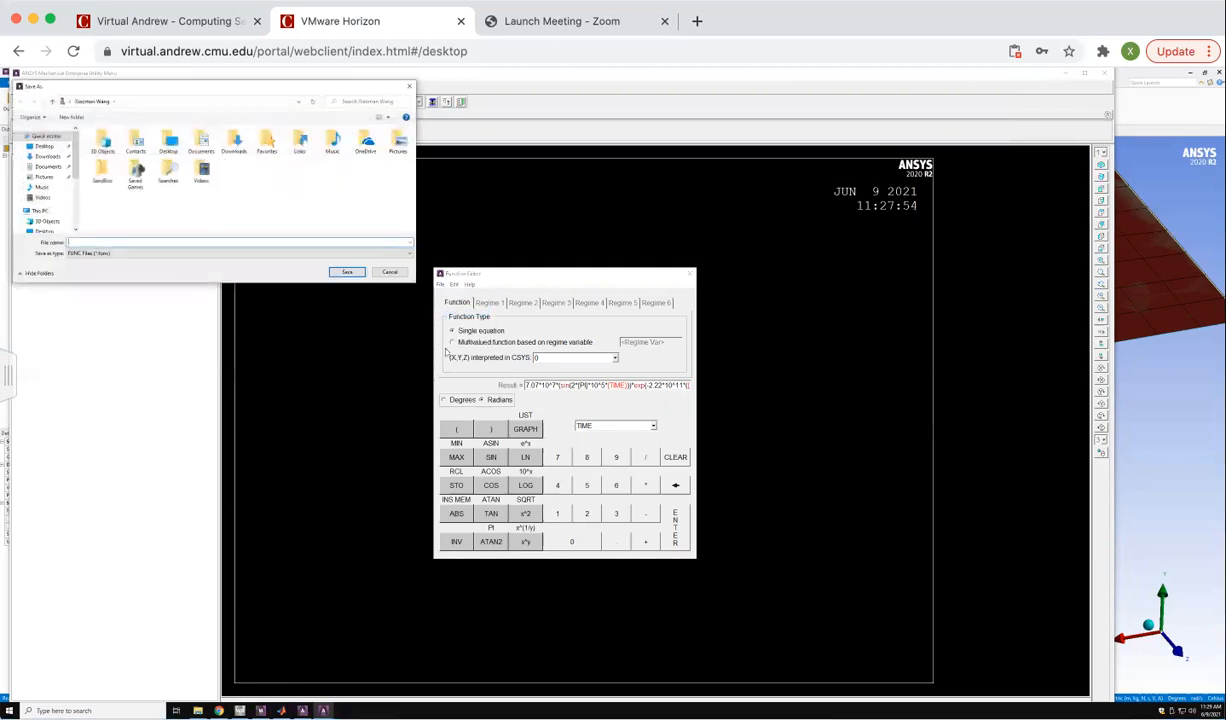
pyautogui.moveTo(133, 88); pyautogui.dragTo(246, 120)
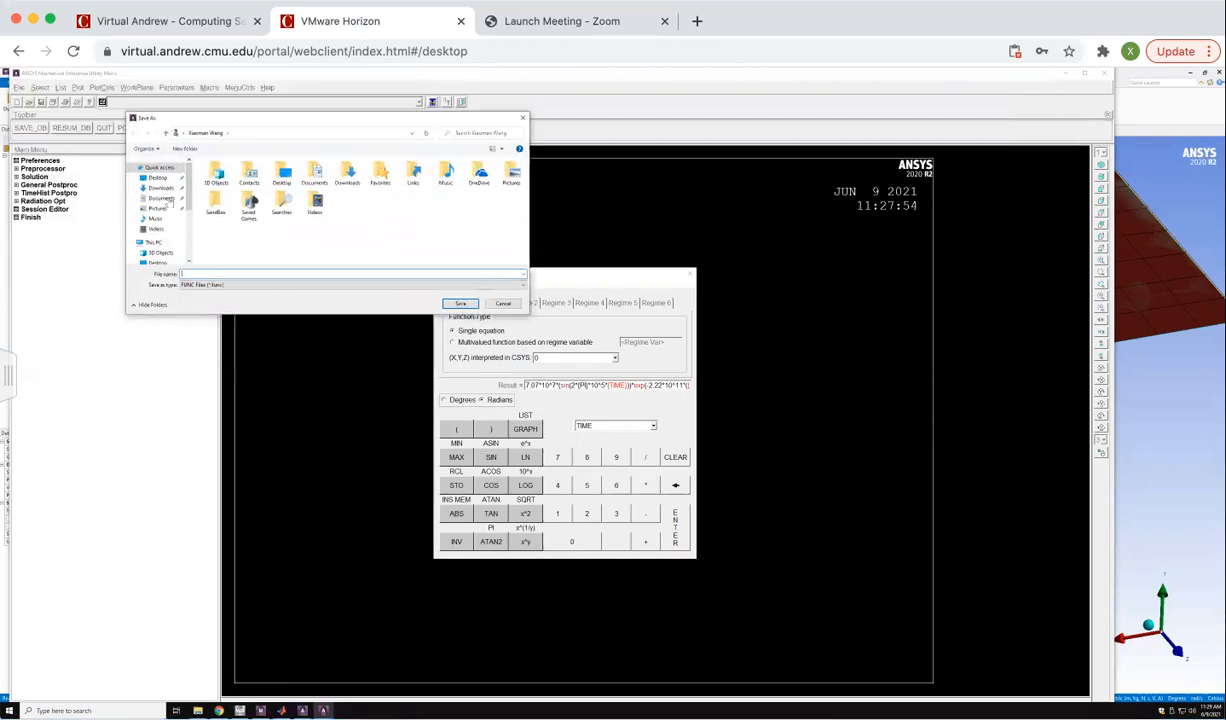
pyautogui.scroll(-5, 166, 205)
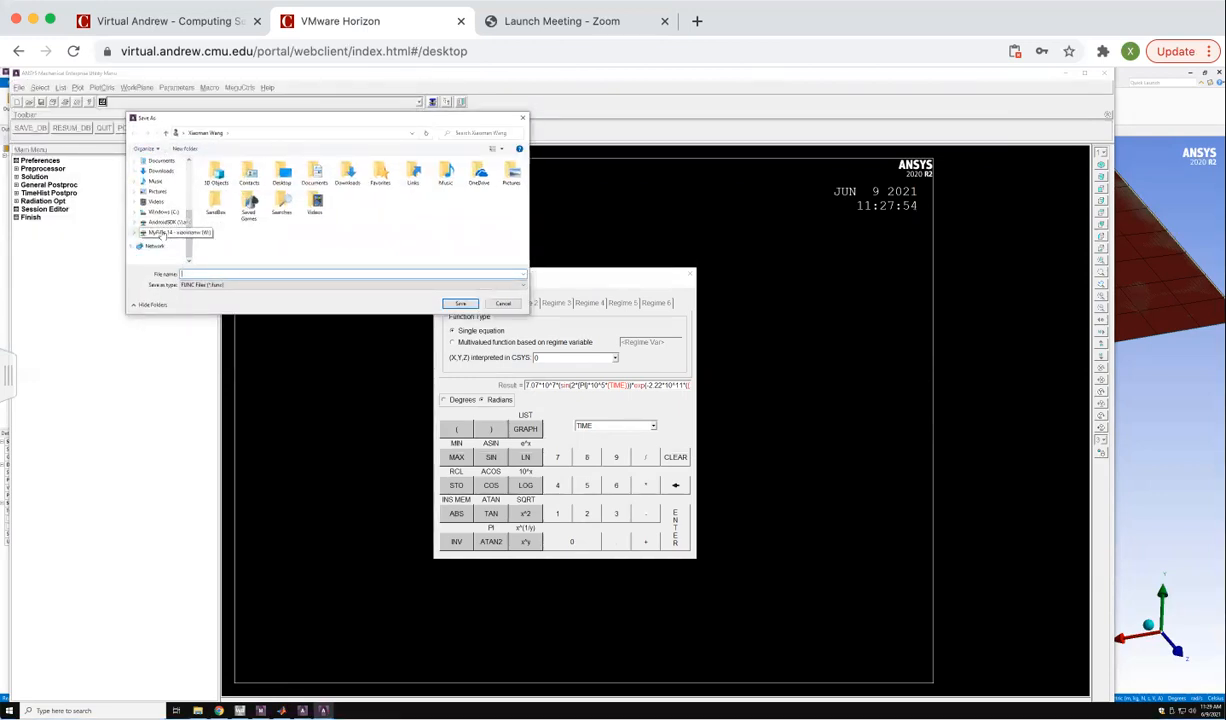
pyautogui.click(160, 232)
pyautogui.doubleClick(212, 235)
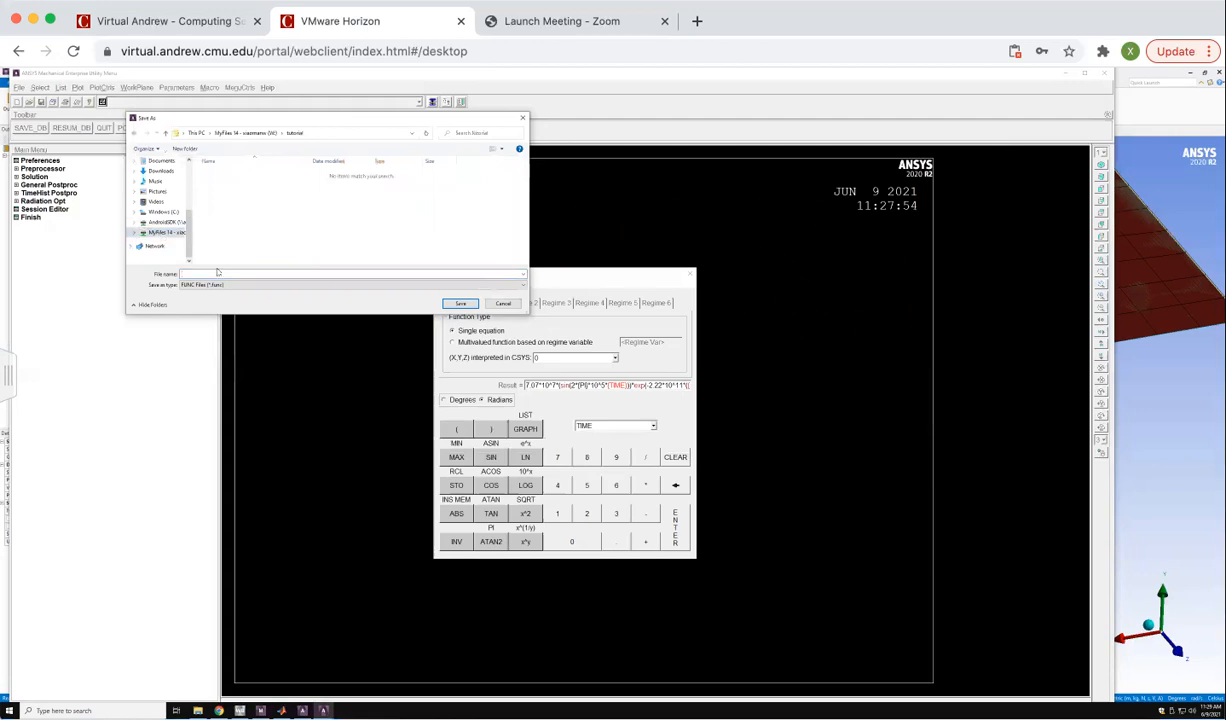
pyautogui.click(218, 273)
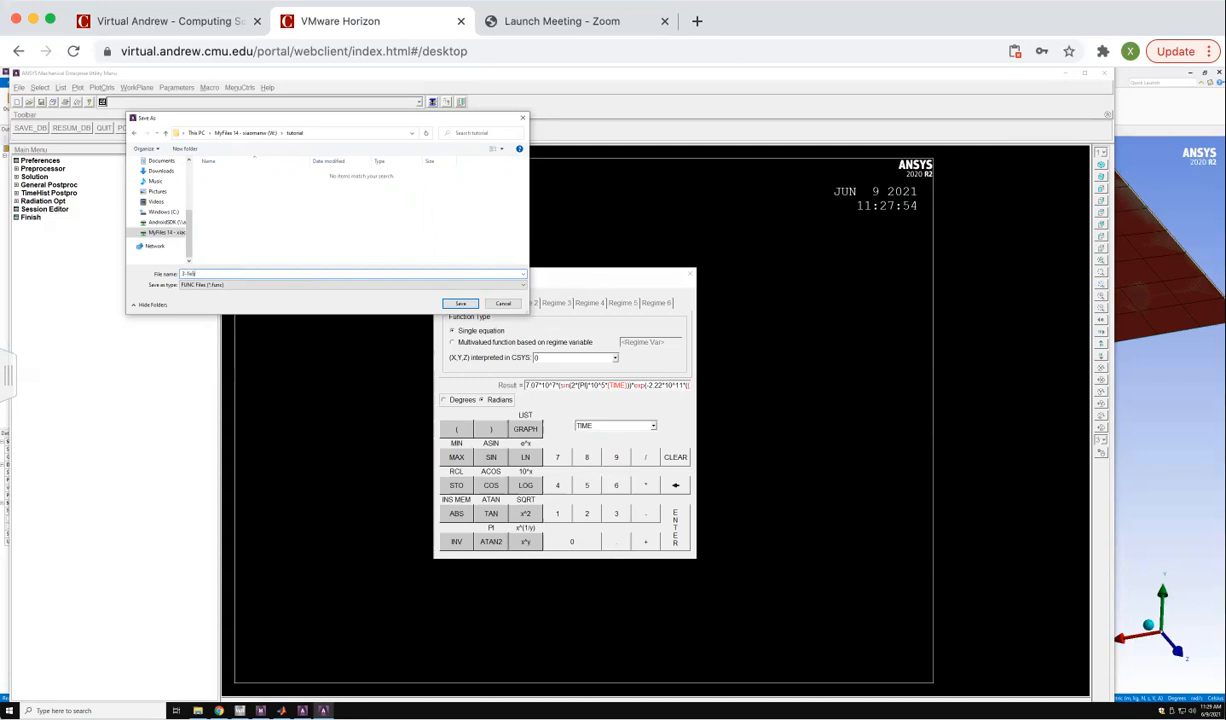
pyautogui.click(458, 303)
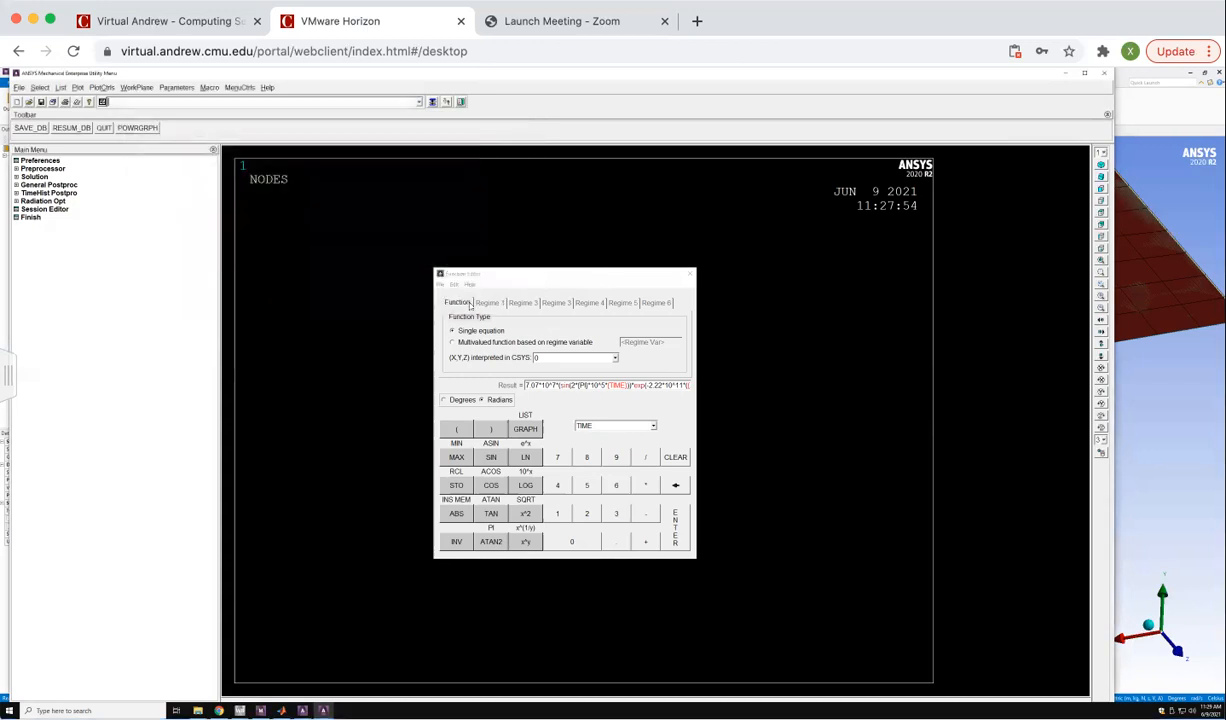
# Exit Mechanical APDL with the Quit - No Save option.
pyautogui.click(1106, 76)
pyautogui.click(644, 401)
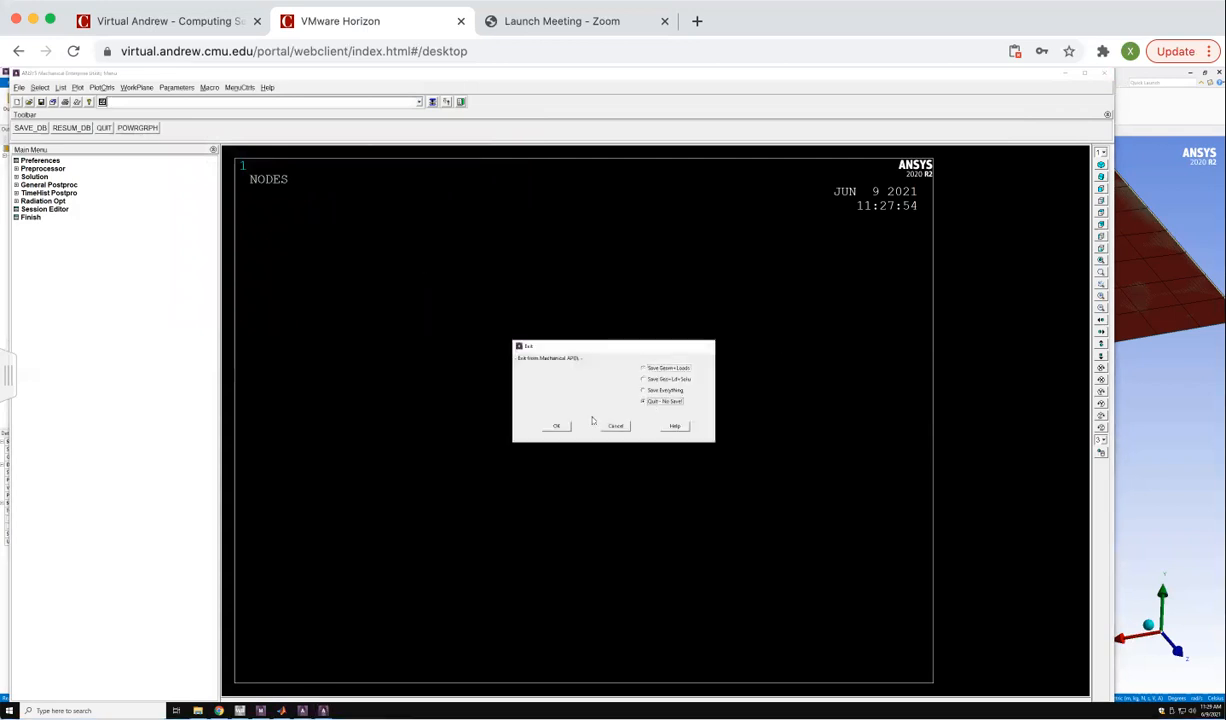
pyautogui.click(556, 426)
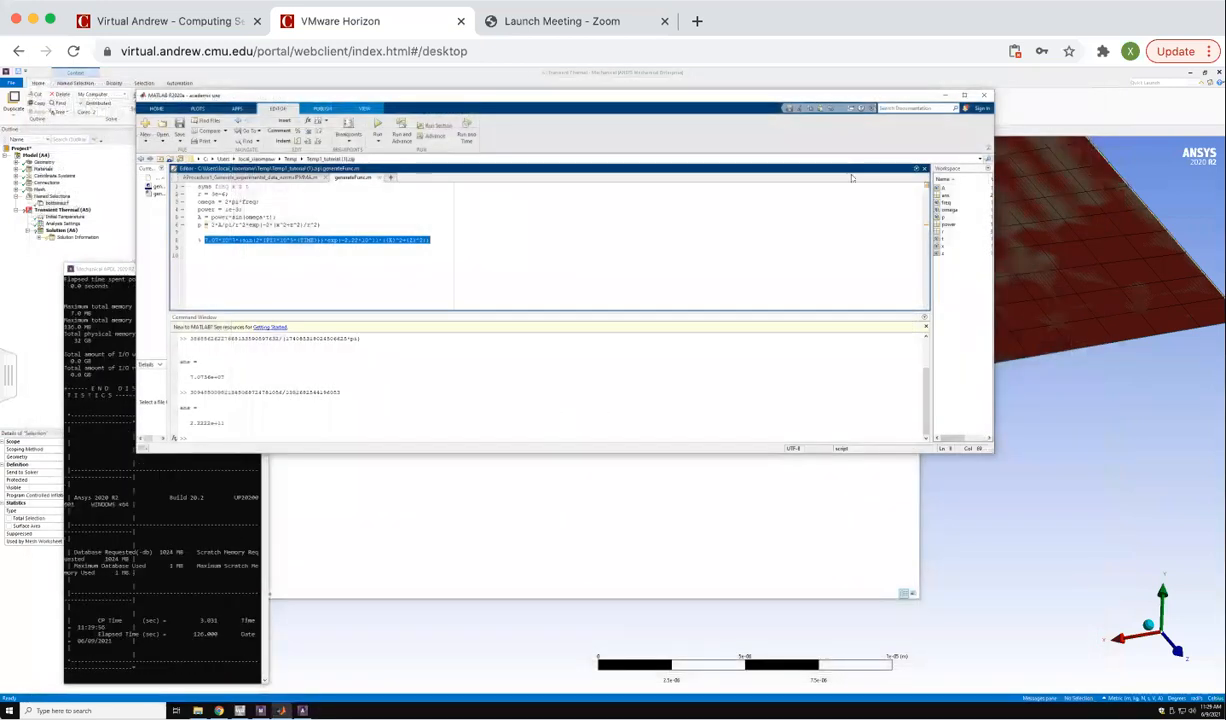
# Minimize MATLAB and insert a Commands (APDL) object under Transient Thermal in ANSYS Mechanical.
pyautogui.click(945, 97)
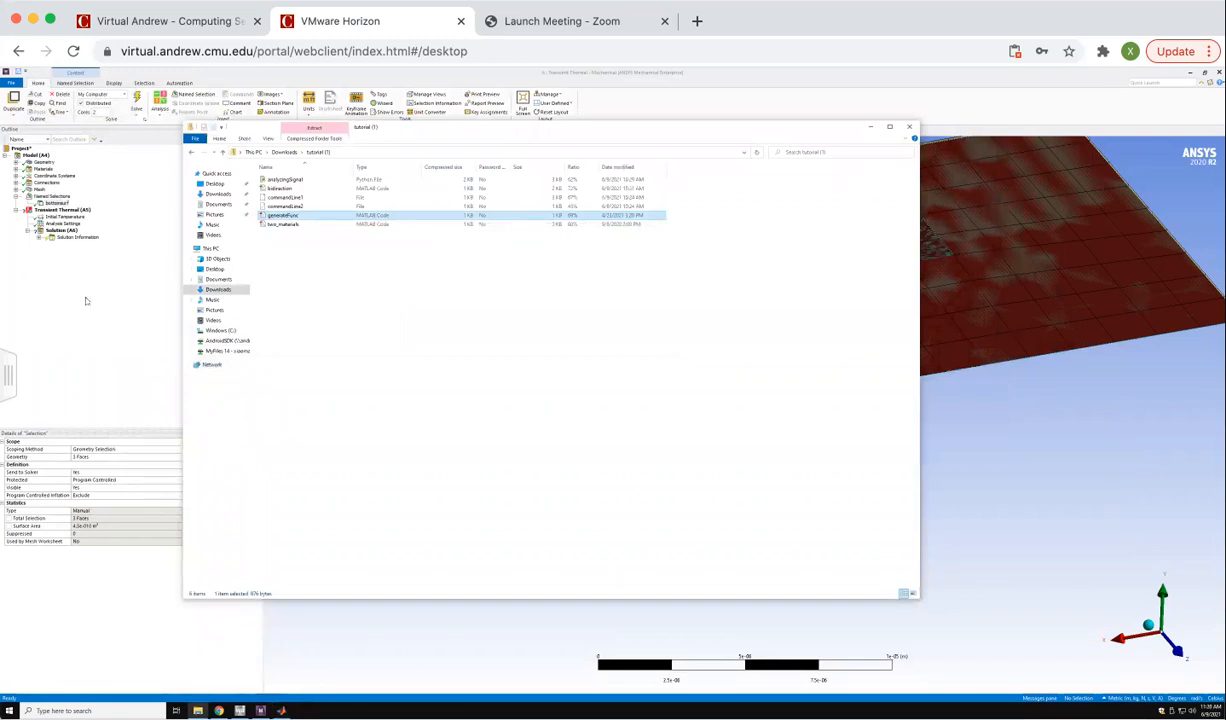
pyautogui.click(62, 210)
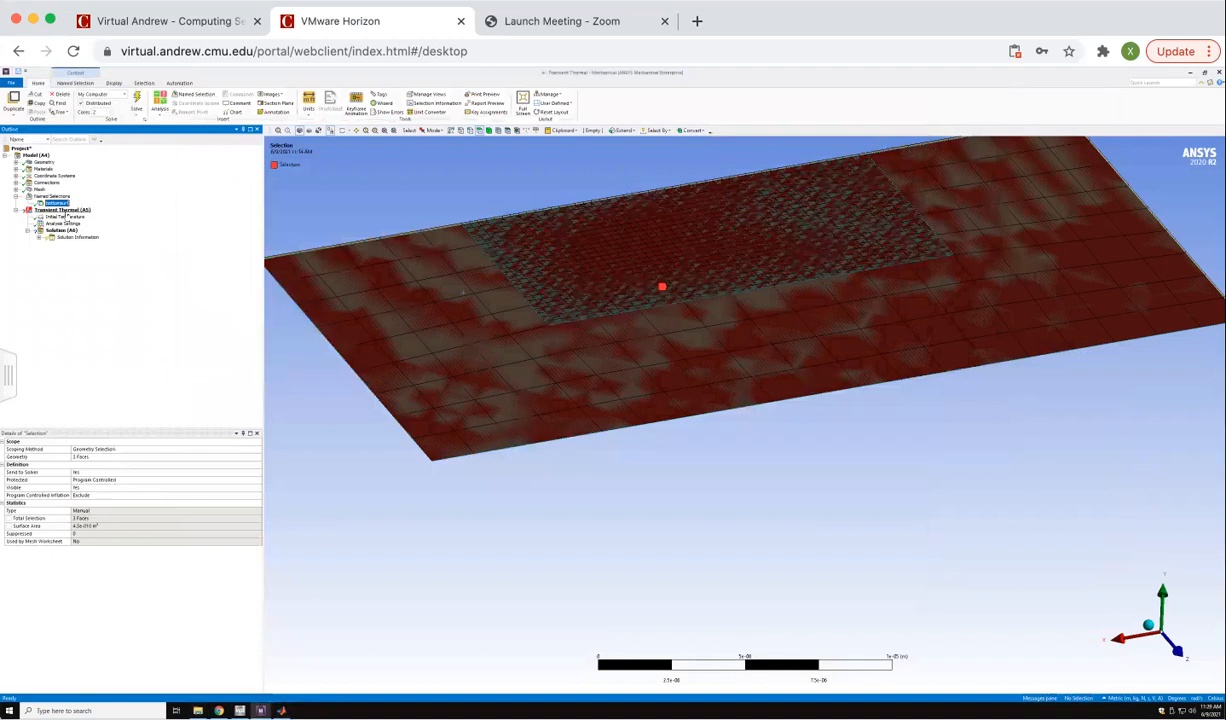
pyautogui.rightClick(68, 212)
pyautogui.moveTo(95, 216)
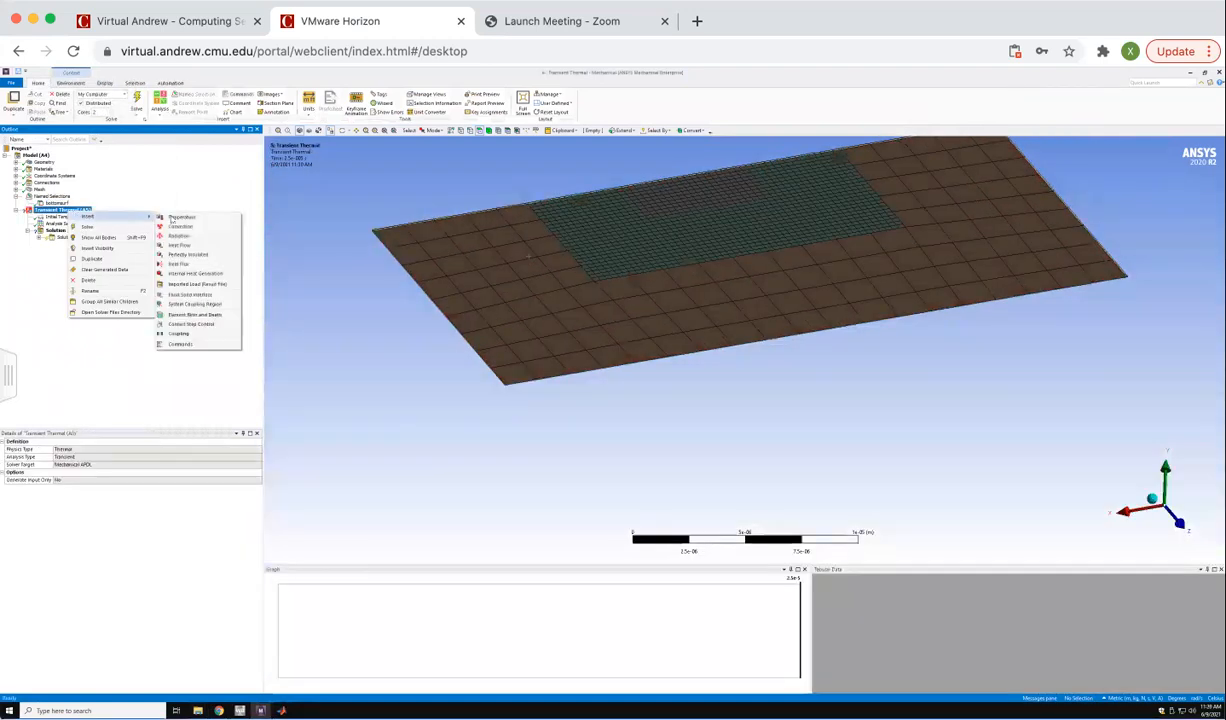
pyautogui.click(205, 345)
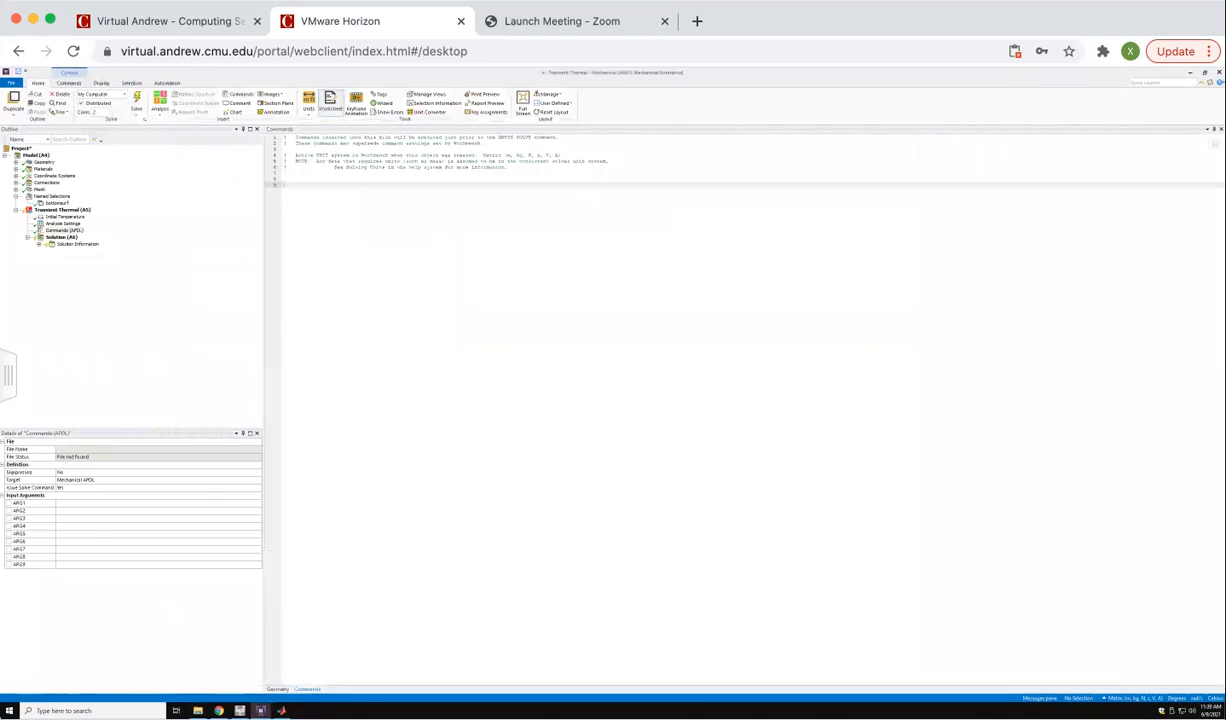
# Open the commandLine1 file from the downloaded tutorial (1) folder in Notepad and minimize File Explorer.
pyautogui.click(198, 711)
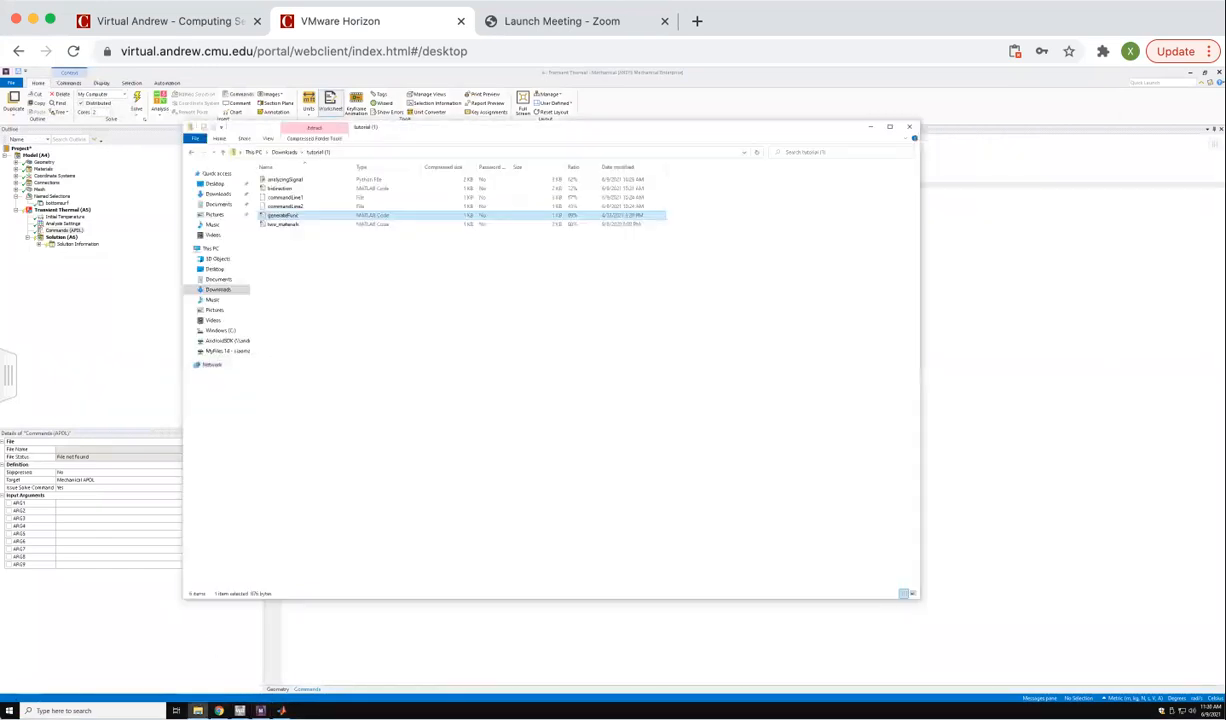
pyautogui.rightClick(295, 198)
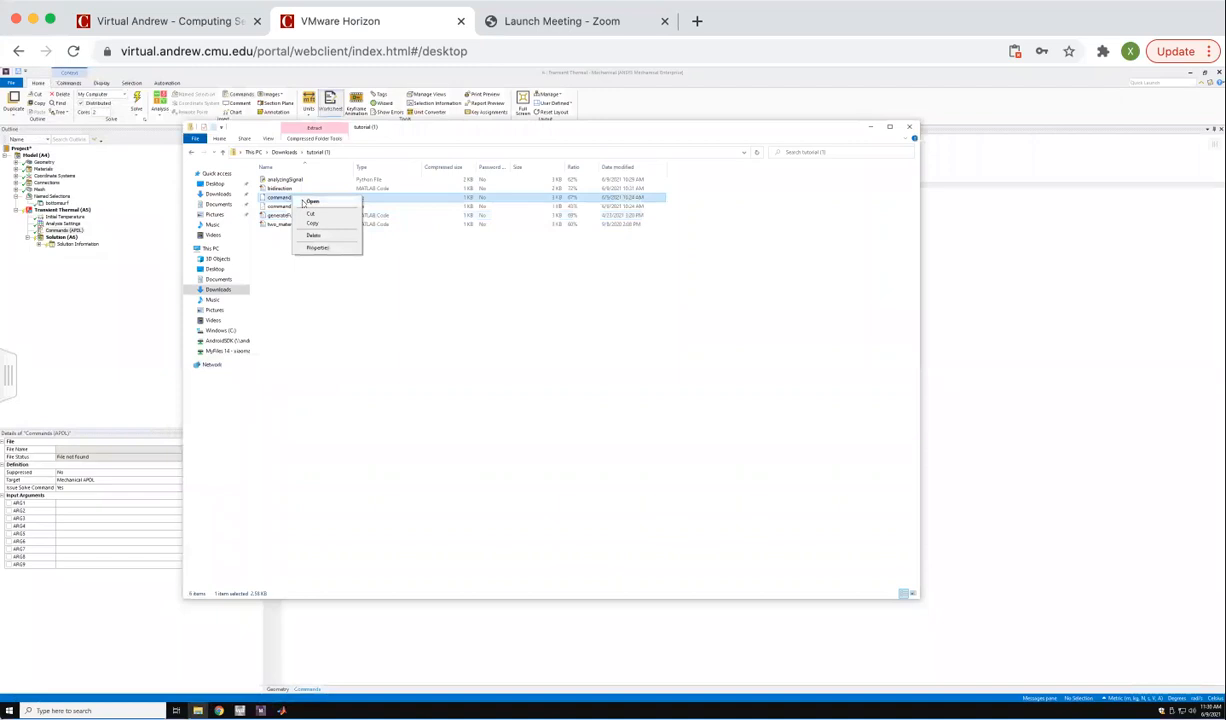
pyautogui.click(308, 201)
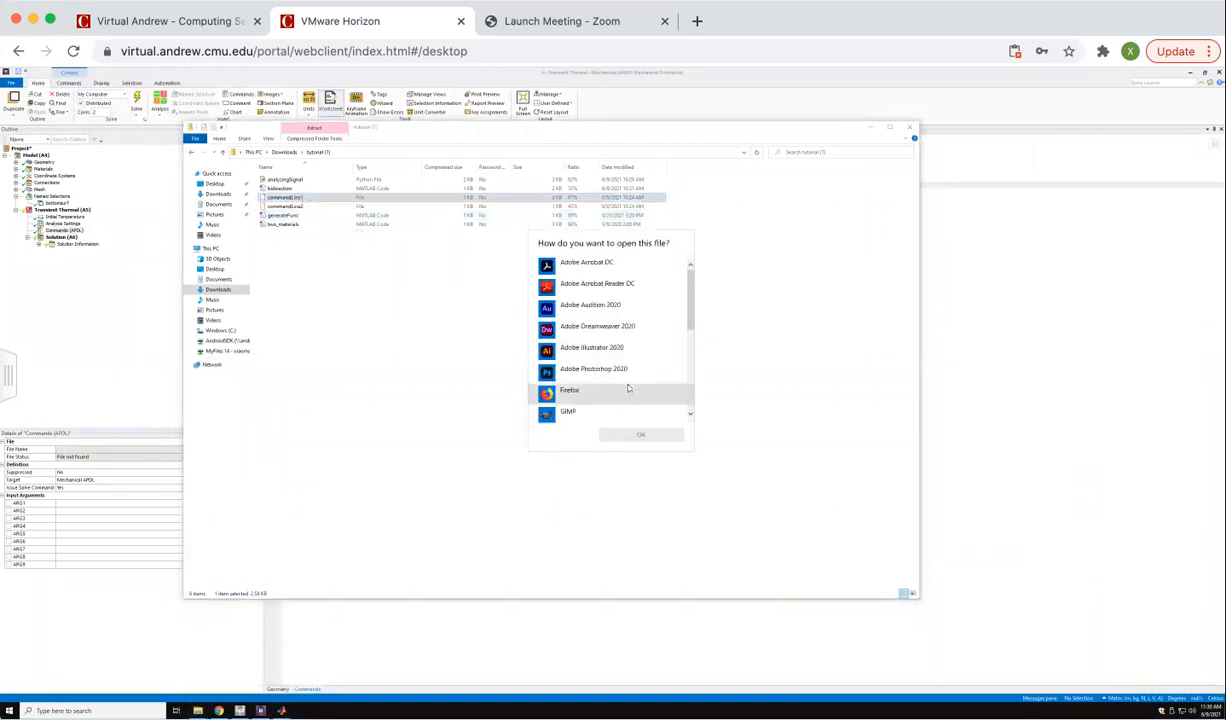
pyautogui.scroll(-5, 664, 300)
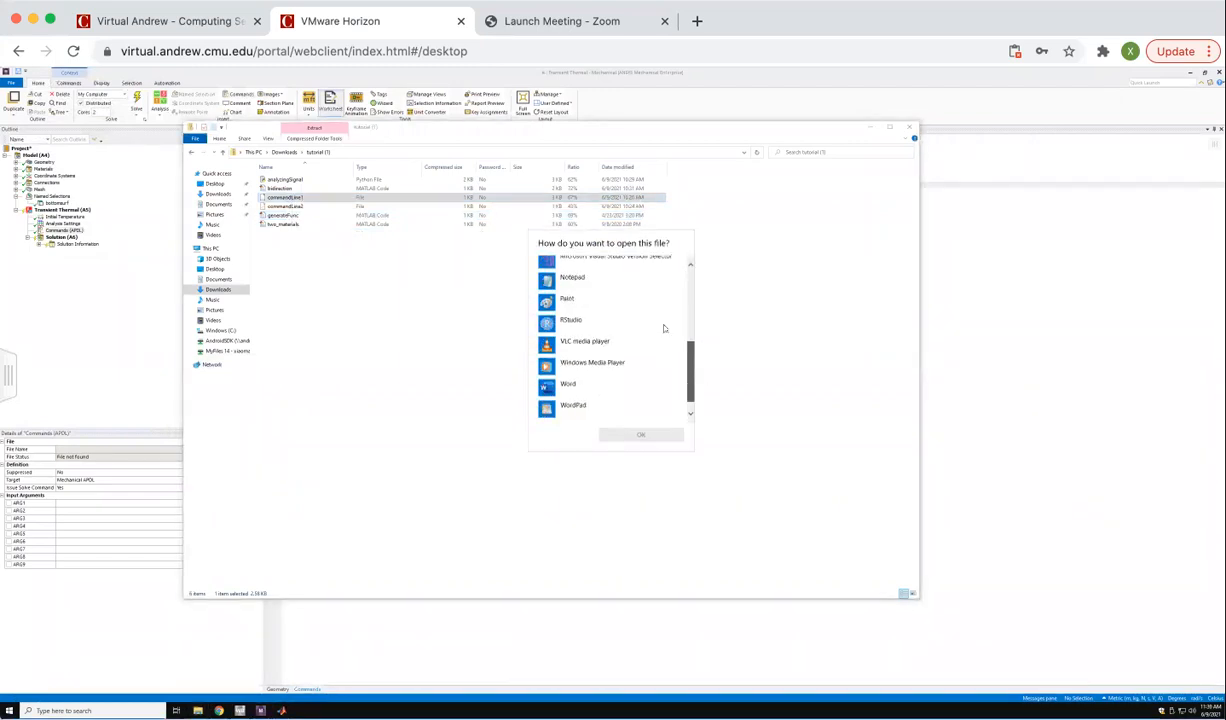
pyautogui.click(578, 290)
pyautogui.click(622, 435)
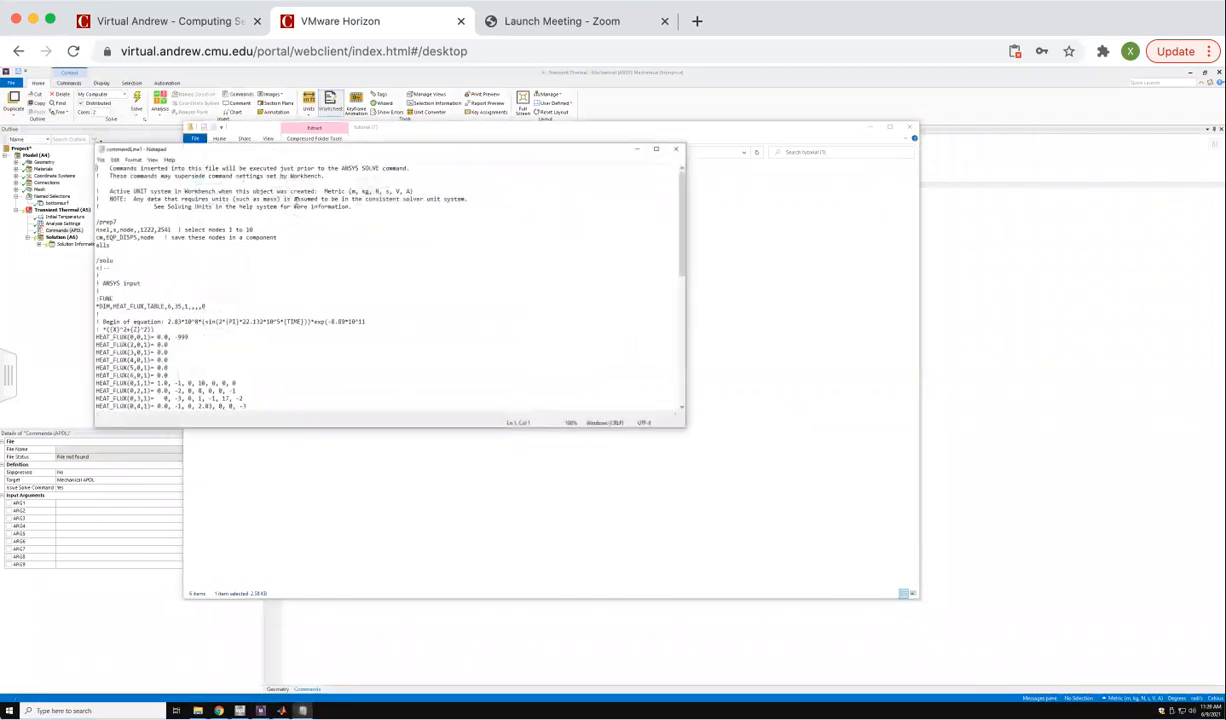
pyautogui.click(870, 127)
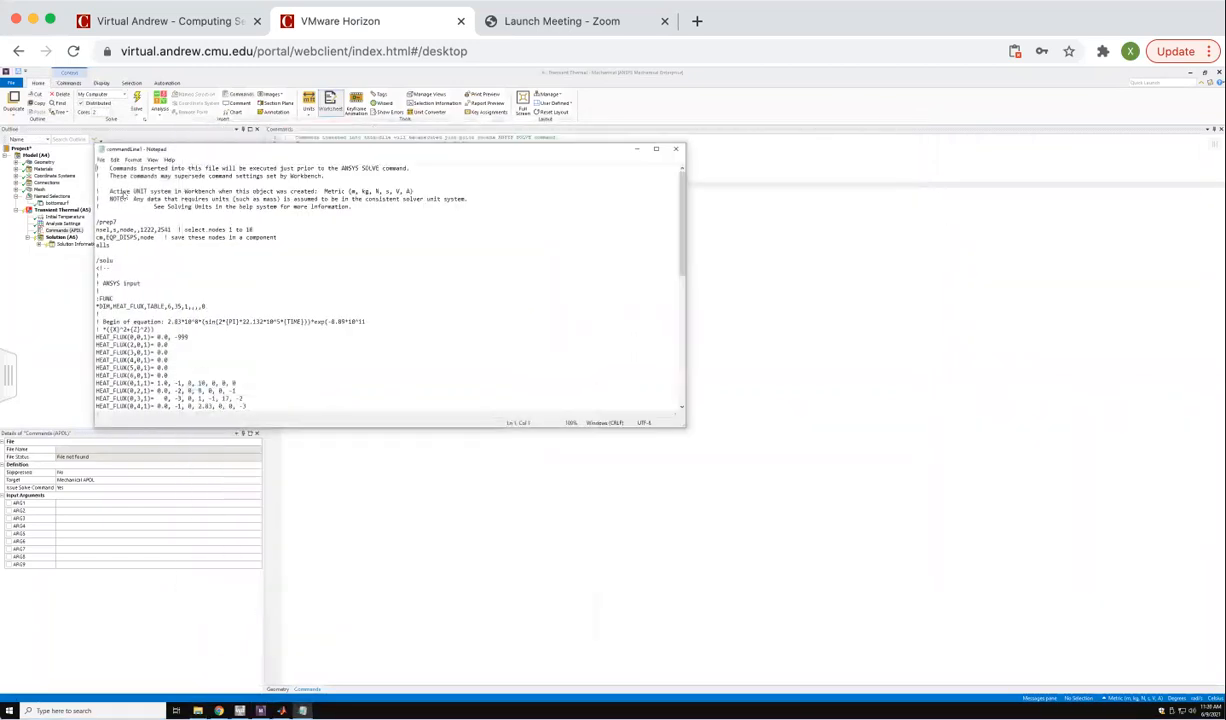
# Copy the commandLine1 text from /prep7 through the sf line, minimize Notepad and paste it below the Commands object's header comments.
pyautogui.moveTo(96, 220); pyautogui.dragTo(281, 455)
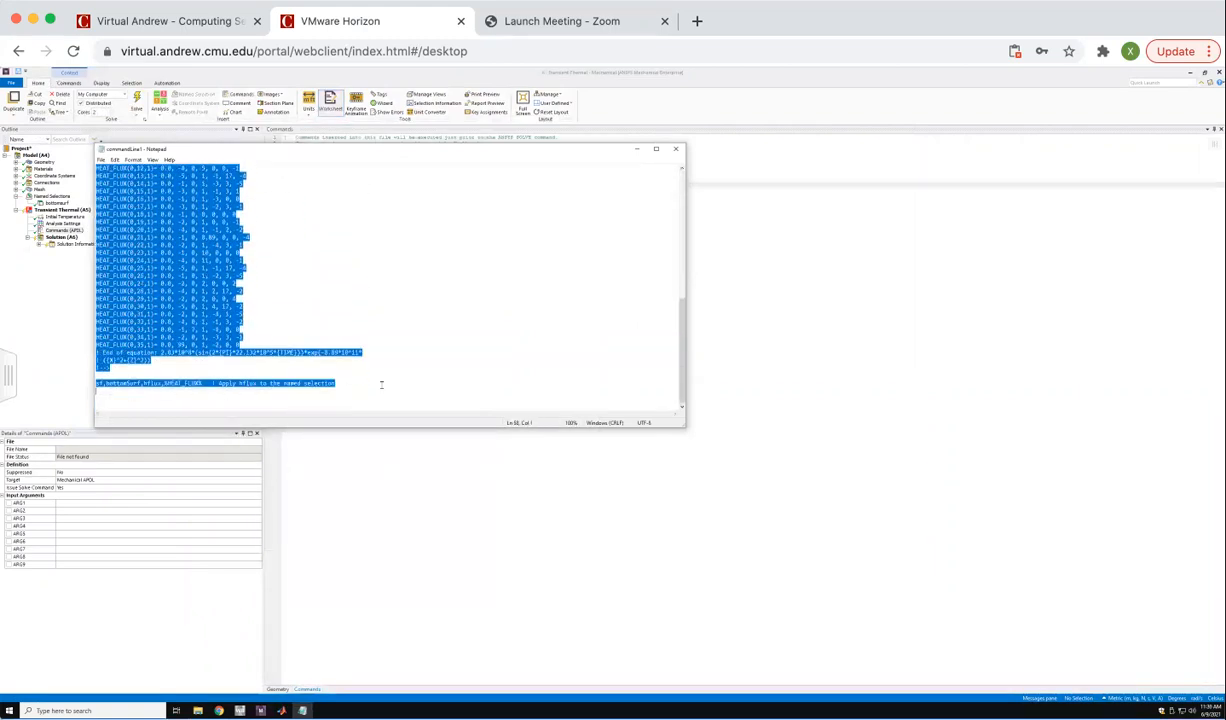
pyautogui.rightClick(208, 311)
pyautogui.click(219, 336)
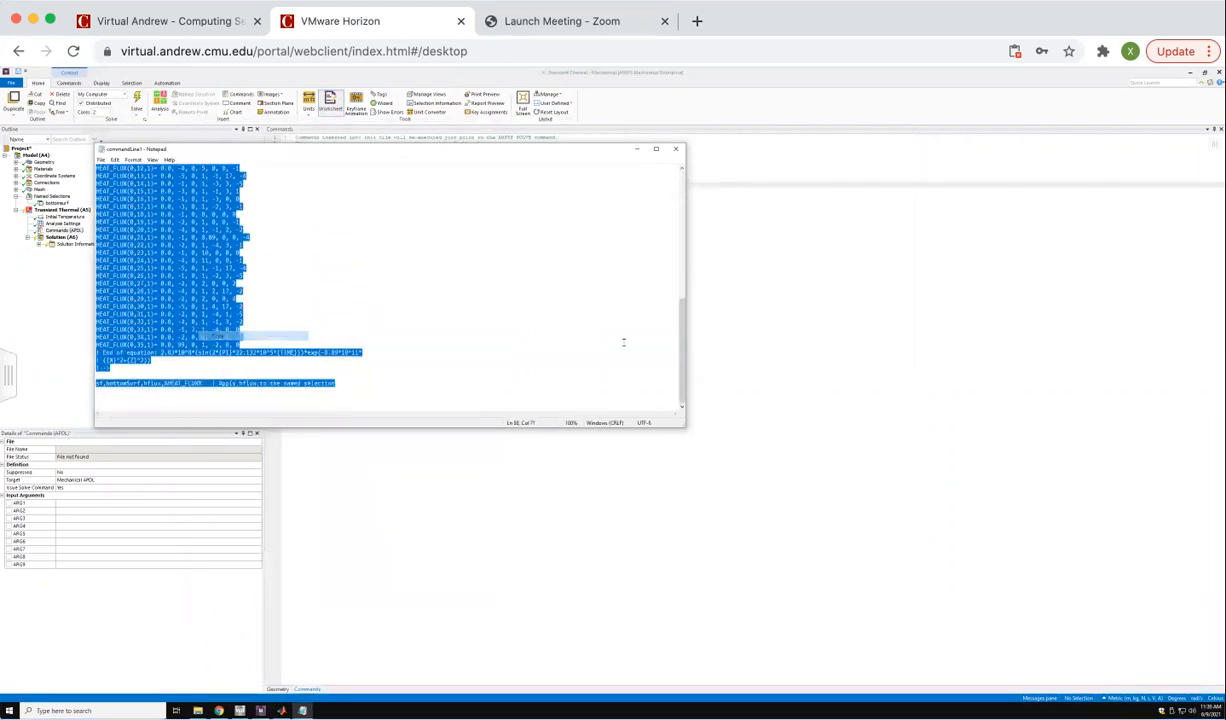
pyautogui.click(638, 149)
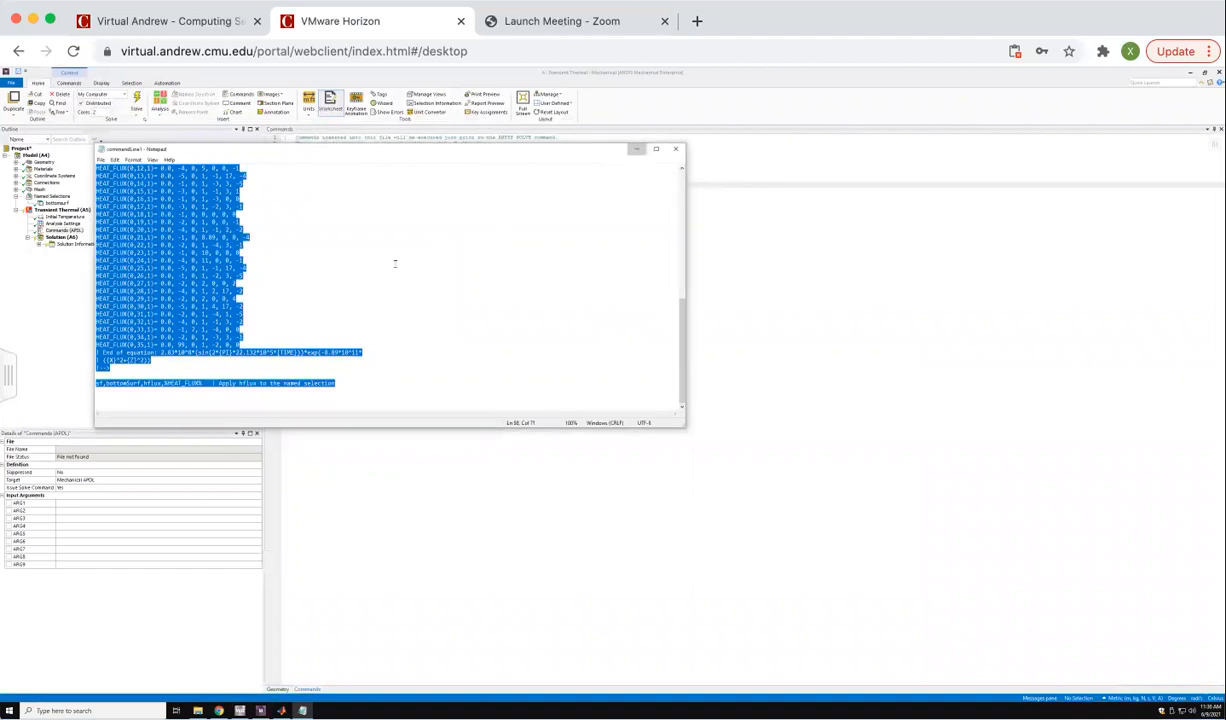
pyautogui.rightClick(296, 185)
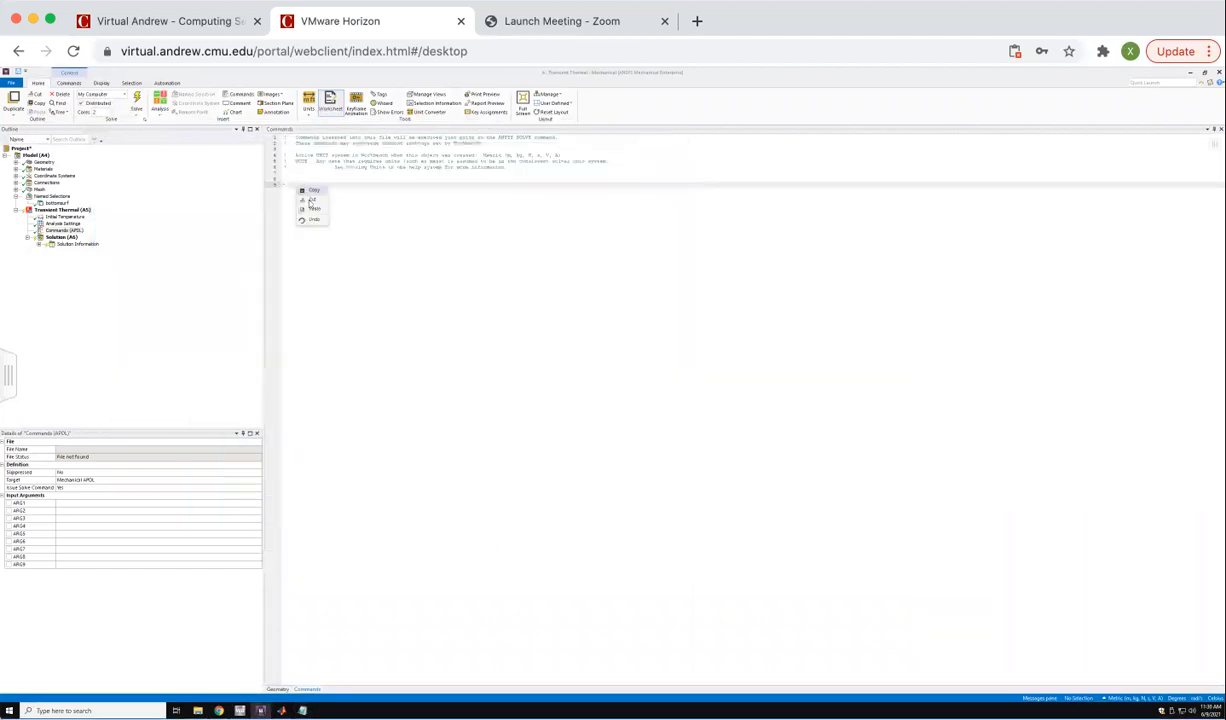
pyautogui.click(303, 199)
pyautogui.click(516, 304)
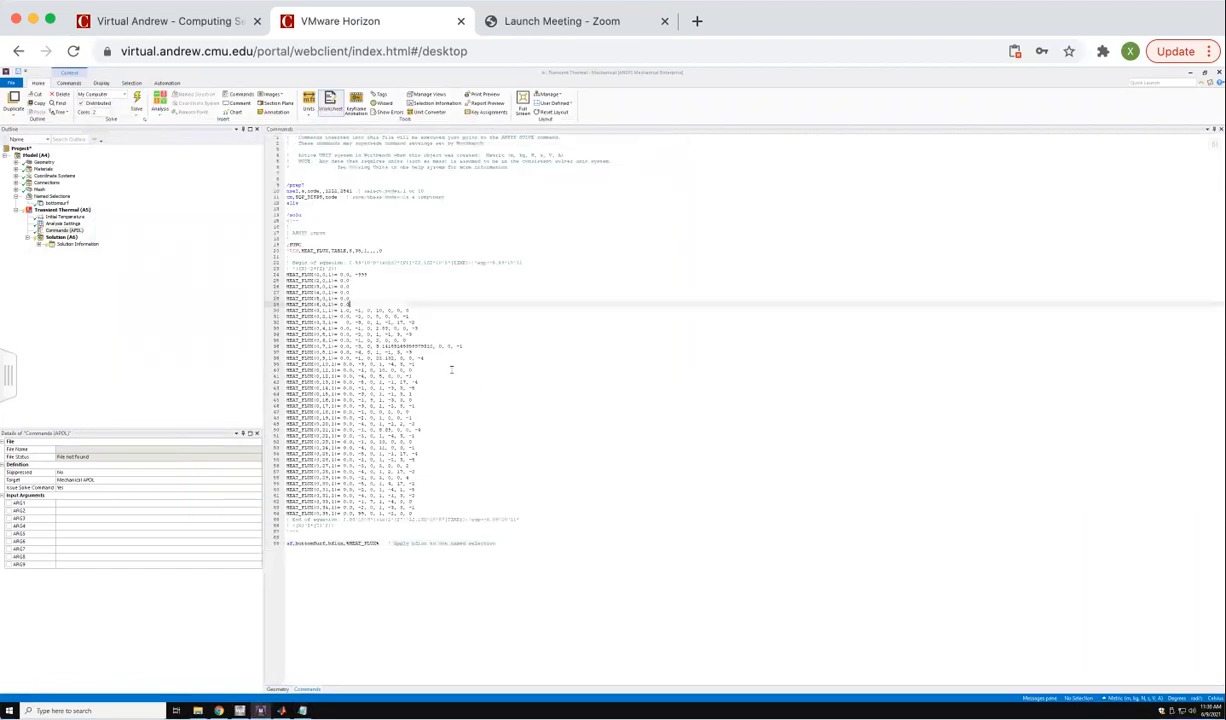
pyautogui.moveTo(297, 531); pyautogui.dragTo(273, 191)
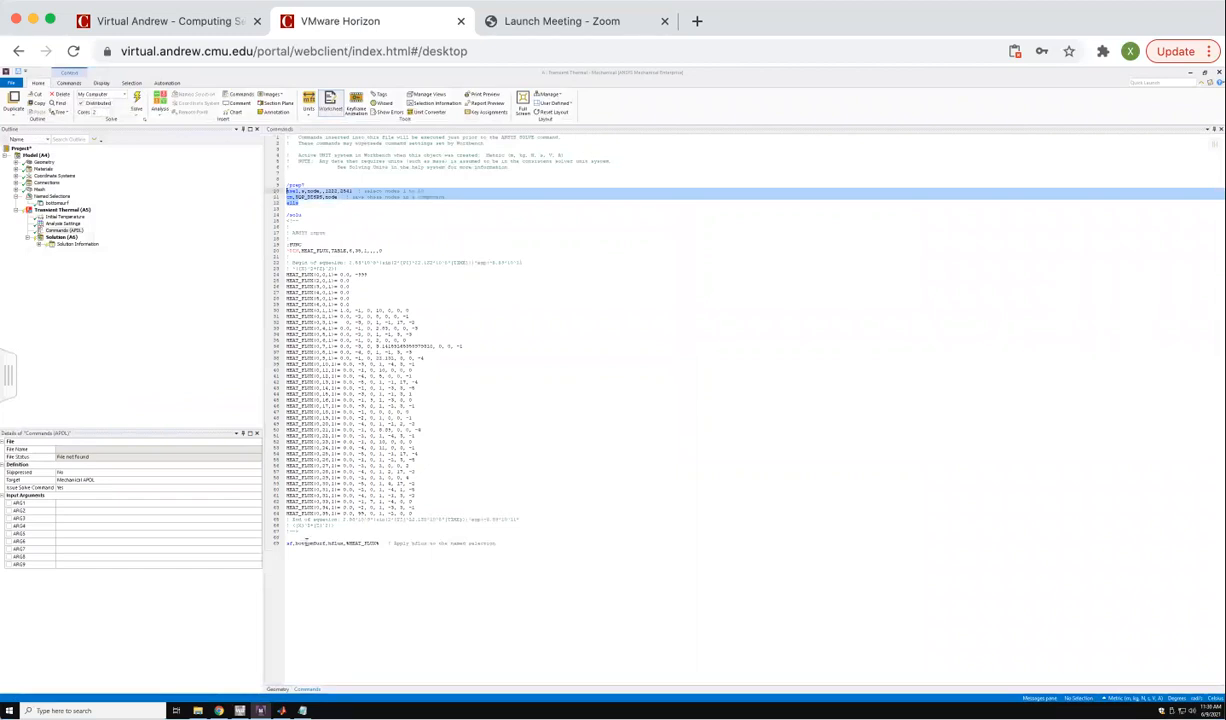
pyautogui.moveTo(306, 530); pyautogui.dragTo(283, 218)
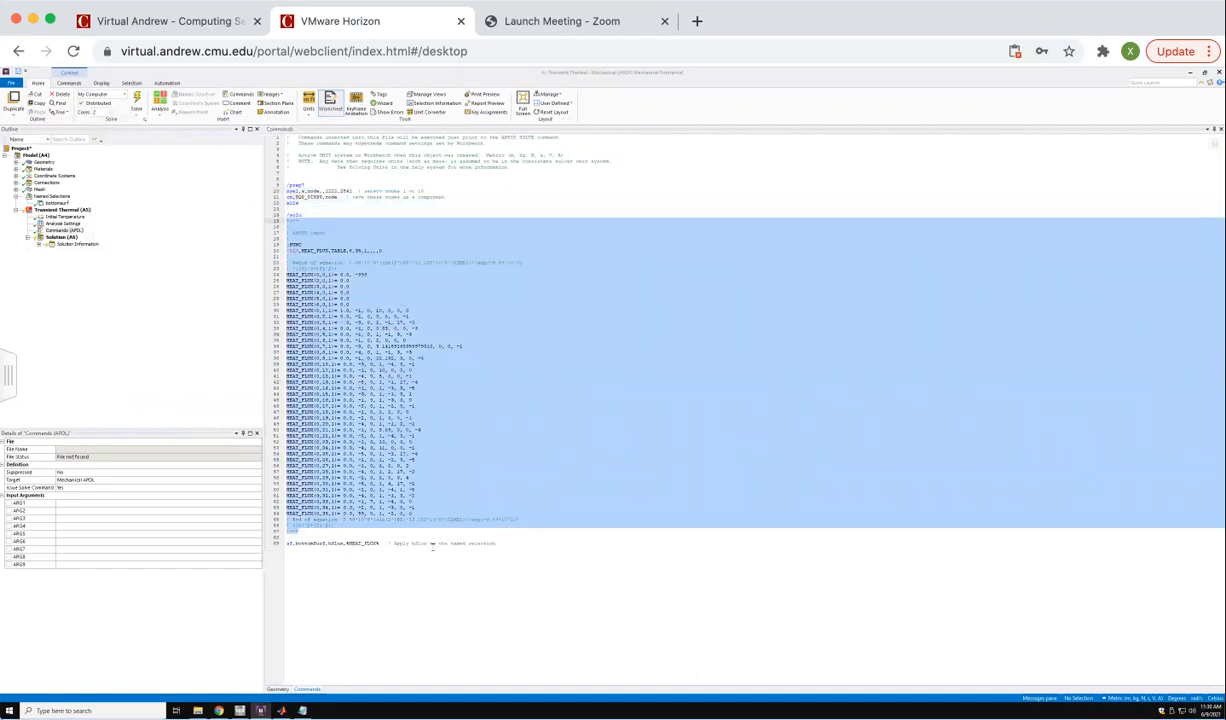
pyautogui.moveTo(396, 543); pyautogui.dragTo(443, 558)
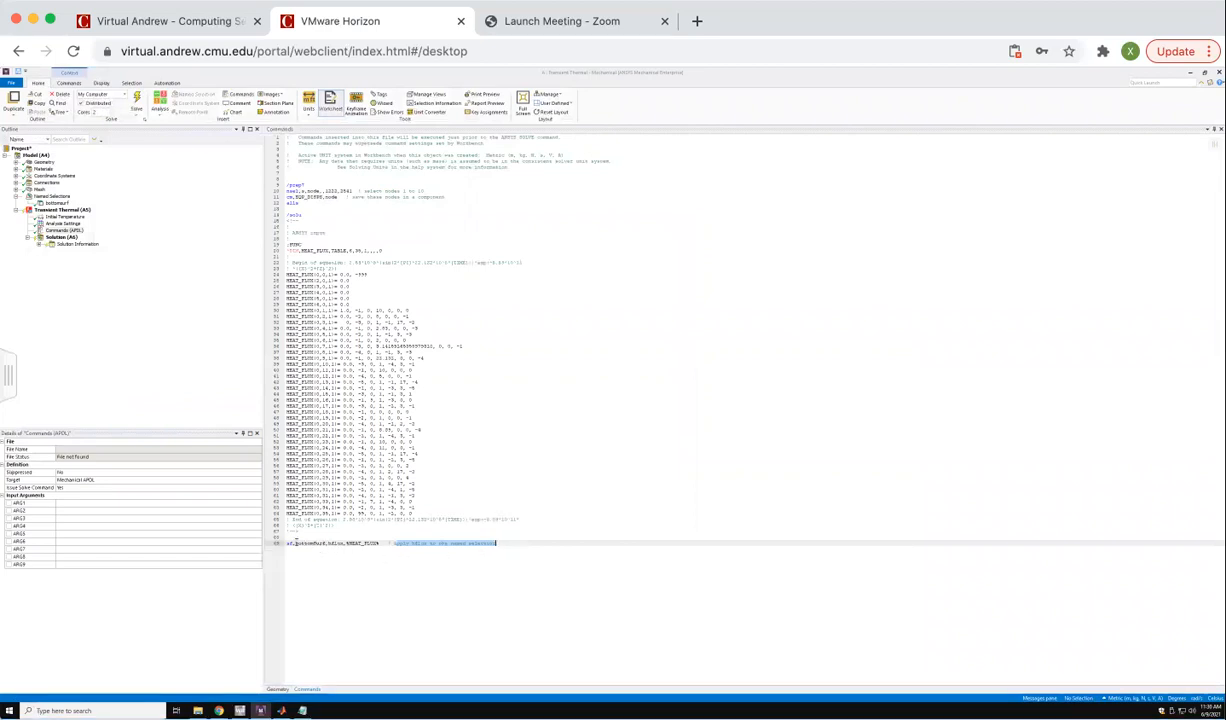
pyautogui.doubleClick(310, 543)
# Switch to File Explorer and open the FUNC file in the tutorial folder of the MyFiles drive with Notepad.
pyautogui.click(198, 711)
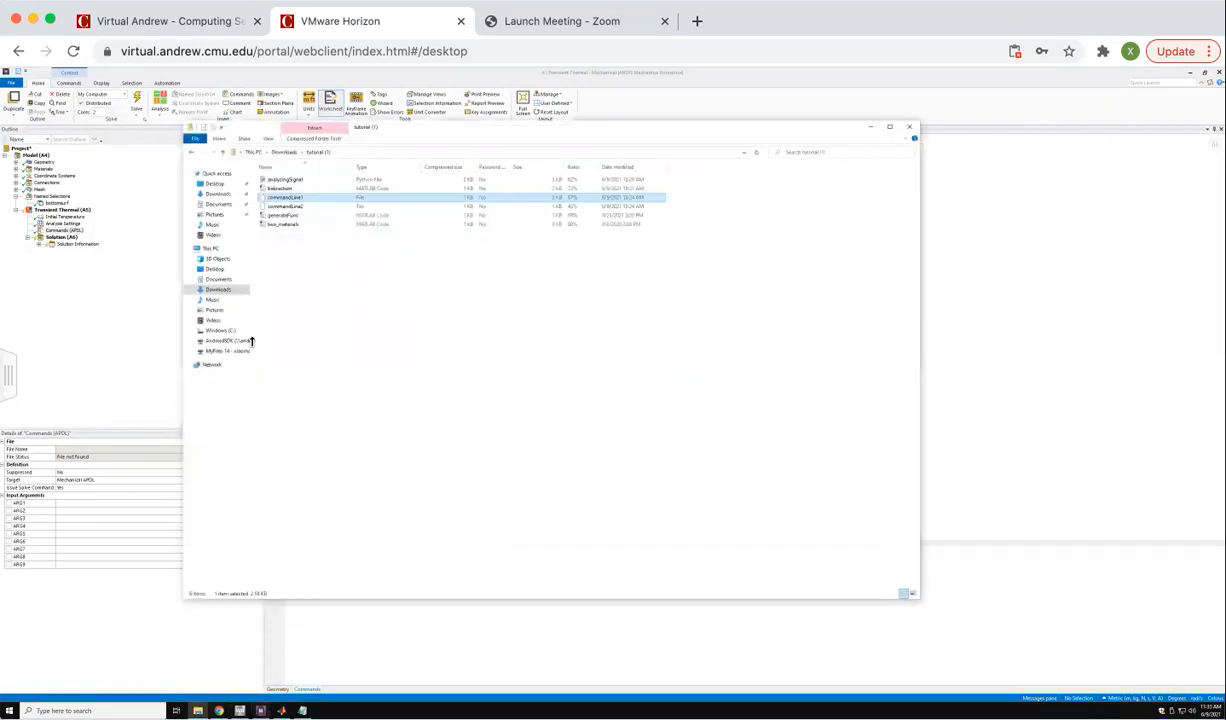
pyautogui.click(222, 351)
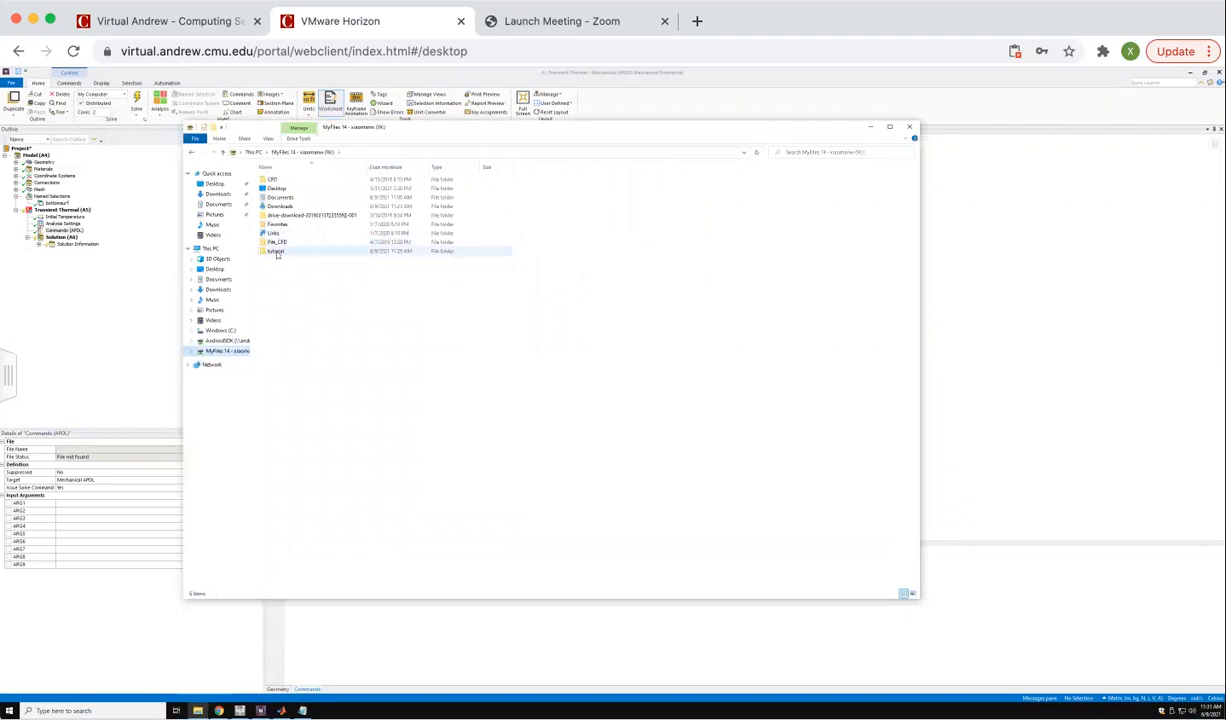
pyautogui.doubleClick(276, 251)
pyautogui.click(278, 179)
pyautogui.rightClick(277, 180)
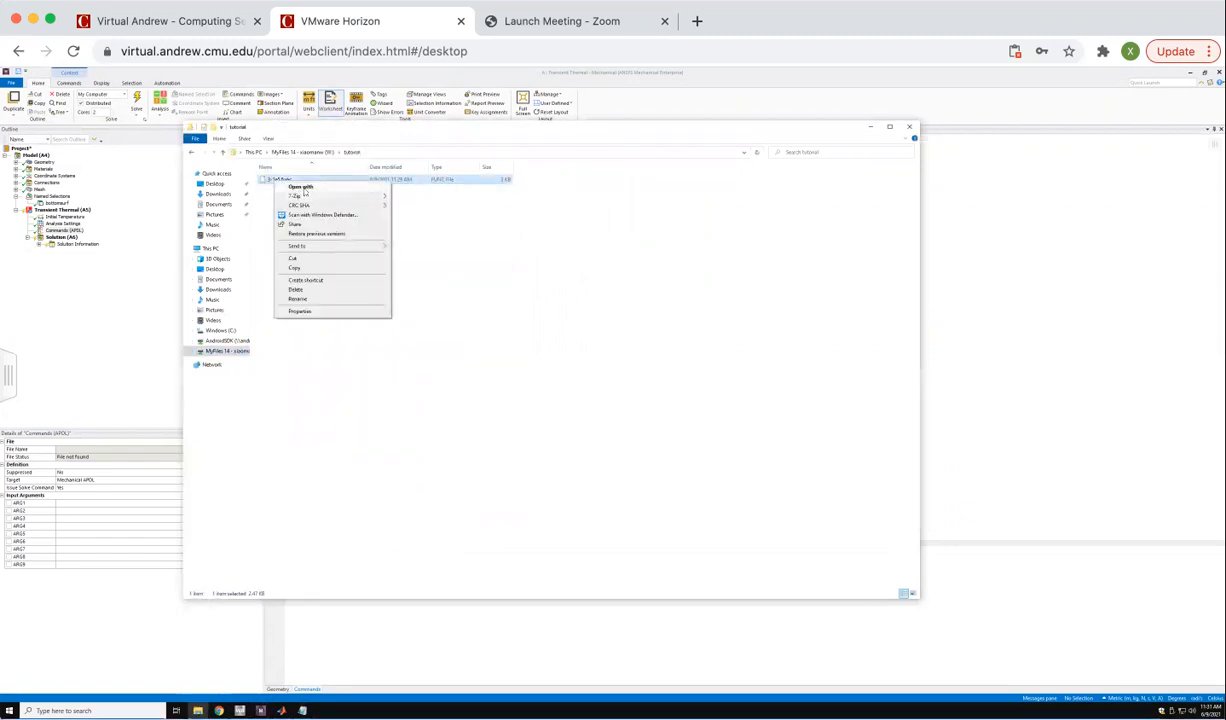
pyautogui.click(300, 187)
pyautogui.click(575, 264)
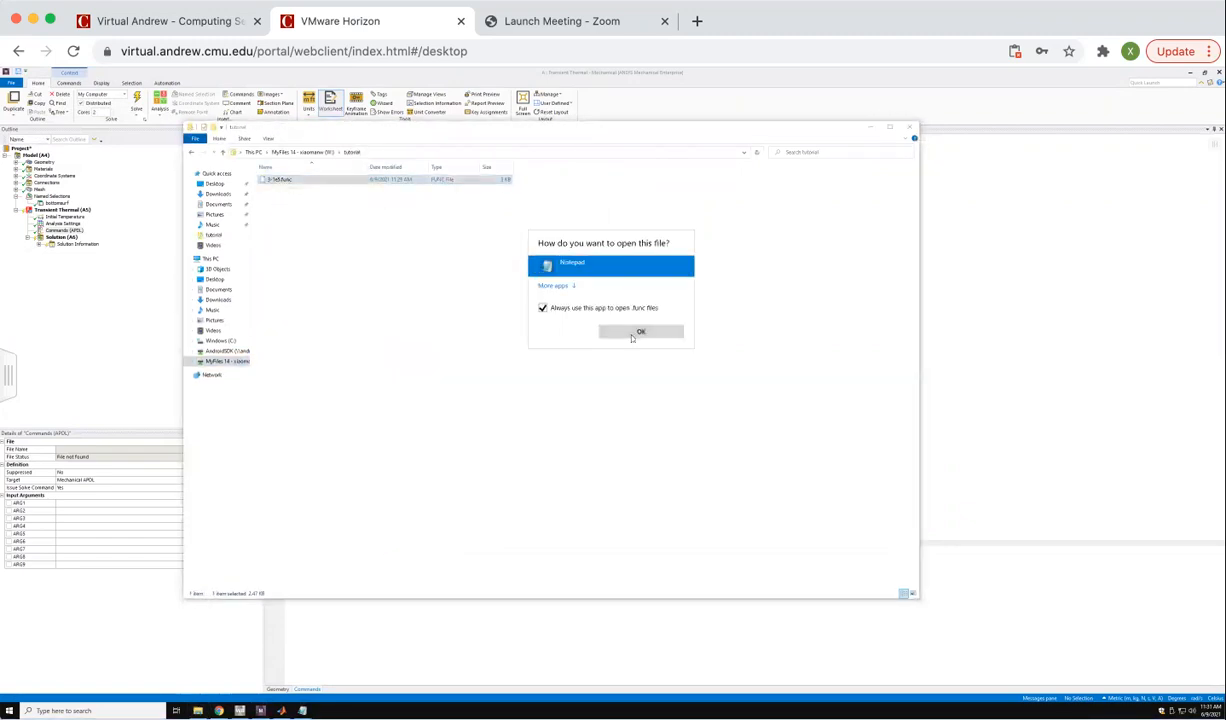
pyautogui.click(634, 334)
# Delete the header text above the ANSYS input block in the FUNC file and minimize File Explorer.
pyautogui.moveTo(225, 150); pyautogui.dragTo(595, 168)
pyautogui.moveTo(407, 175); pyautogui.dragTo(497, 405)
pyautogui.press('Delete')
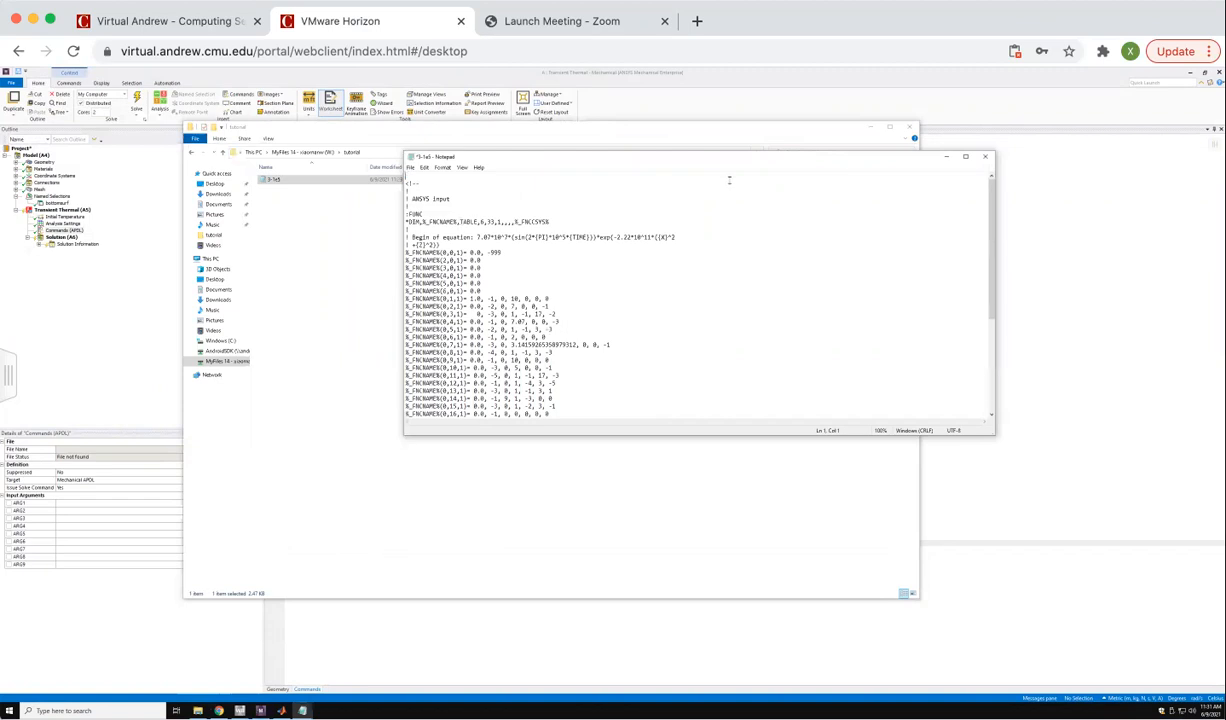
pyautogui.click(870, 128)
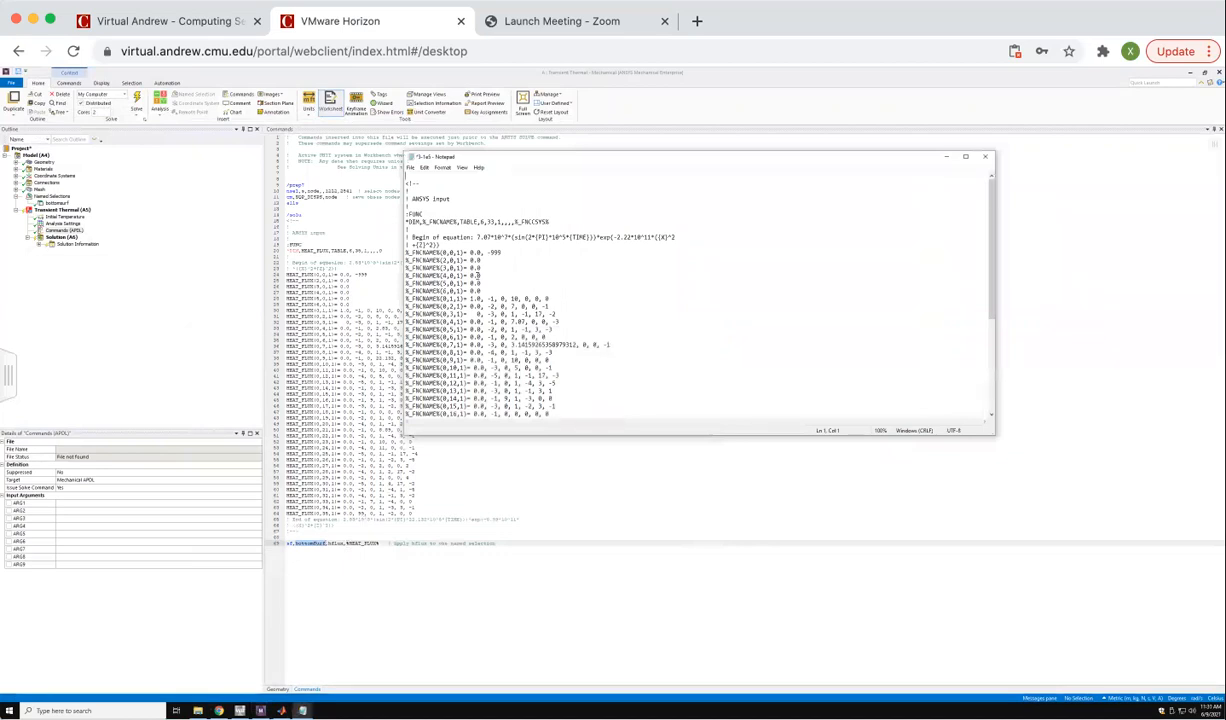
# Copy the HEAT_FLUX name from the sf command and clear the %_FNCNAME% placeholder from the FUNC file's *DIM line.
pyautogui.click(346, 543)
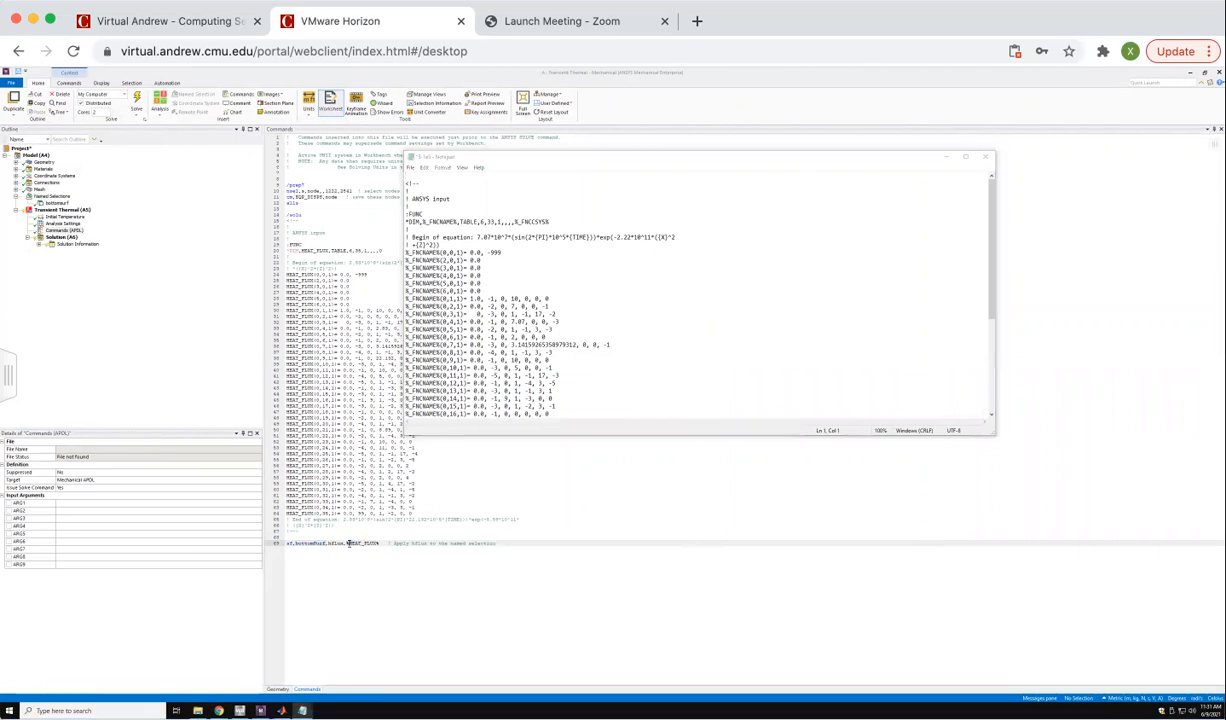
pyautogui.moveTo(348, 543); pyautogui.dragTo(377, 542)
pyautogui.rightClick(377, 543)
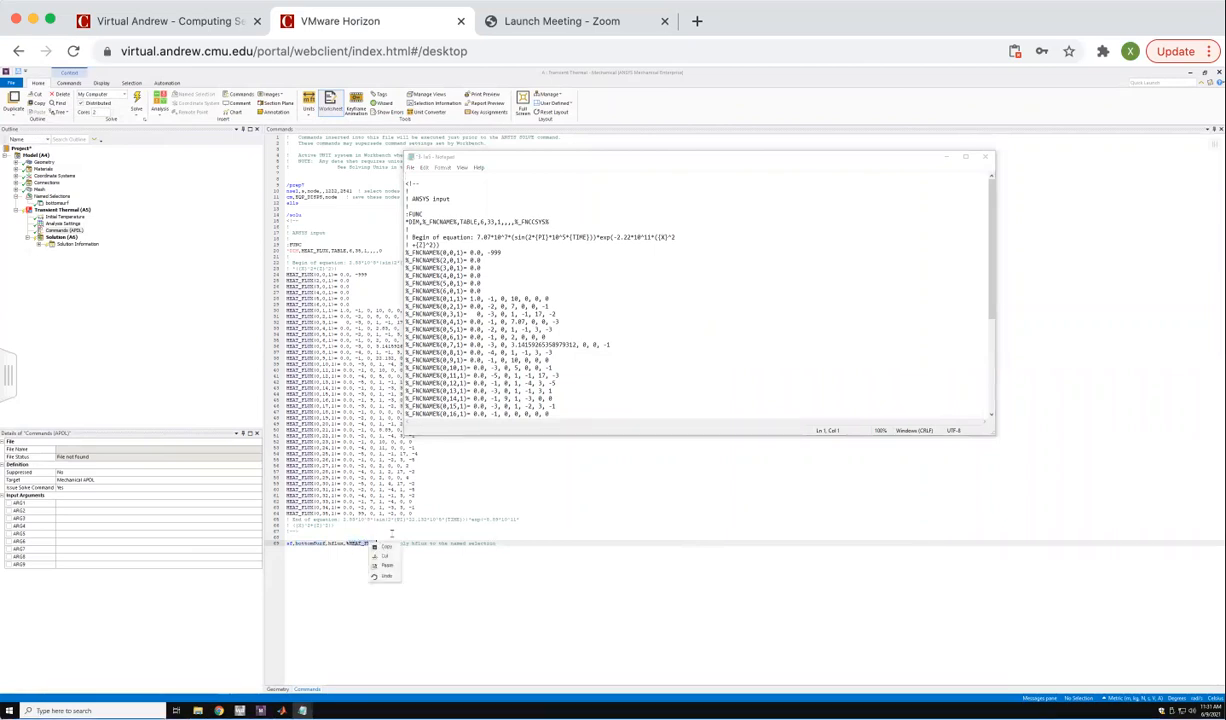
pyautogui.click(387, 547)
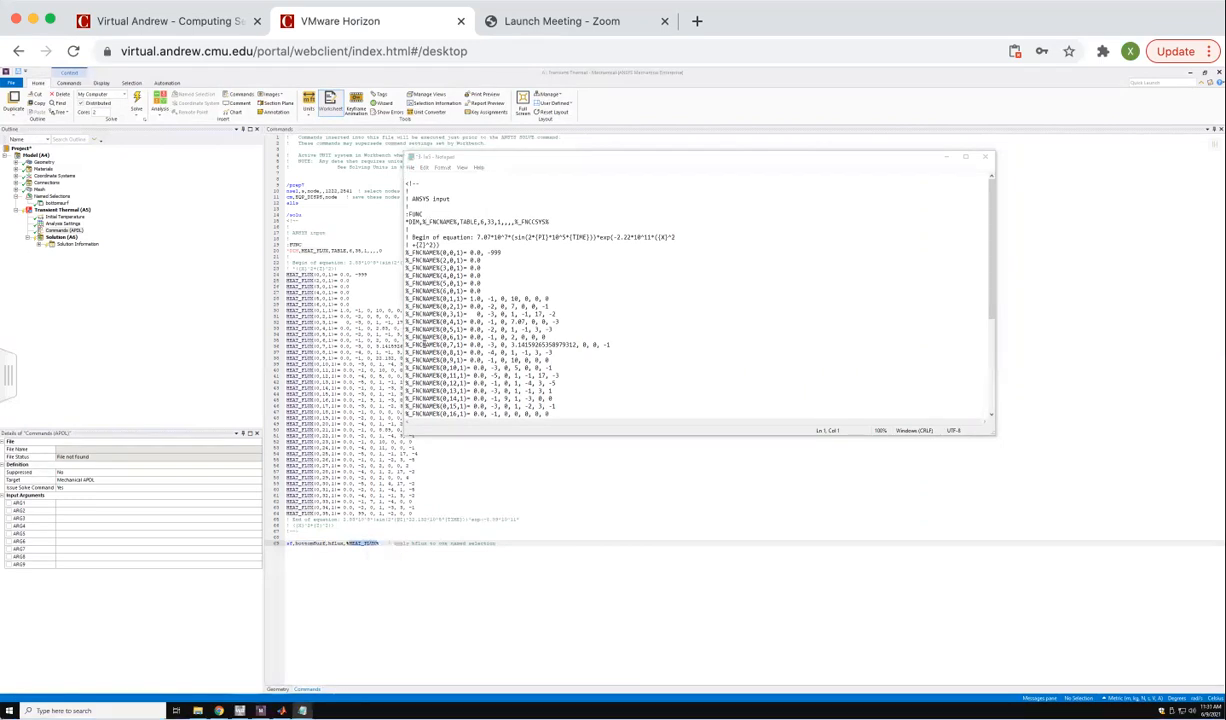
pyautogui.click(364, 556)
pyautogui.doubleClick(433, 220)
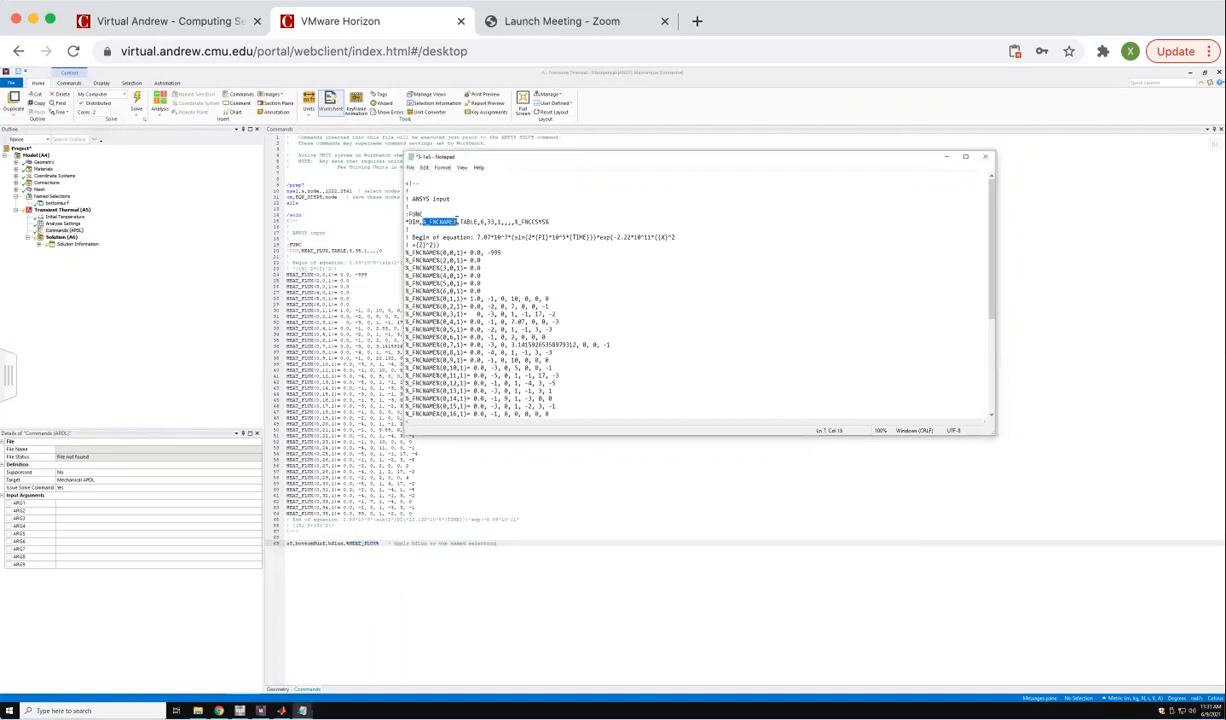
pyautogui.write('H')
pyautogui.press('BackSpace')
pyautogui.write('zzz')
pyautogui.press('BackSpace')
pyautogui.press('BackSpace')
pyautogui.press('BackSpace')
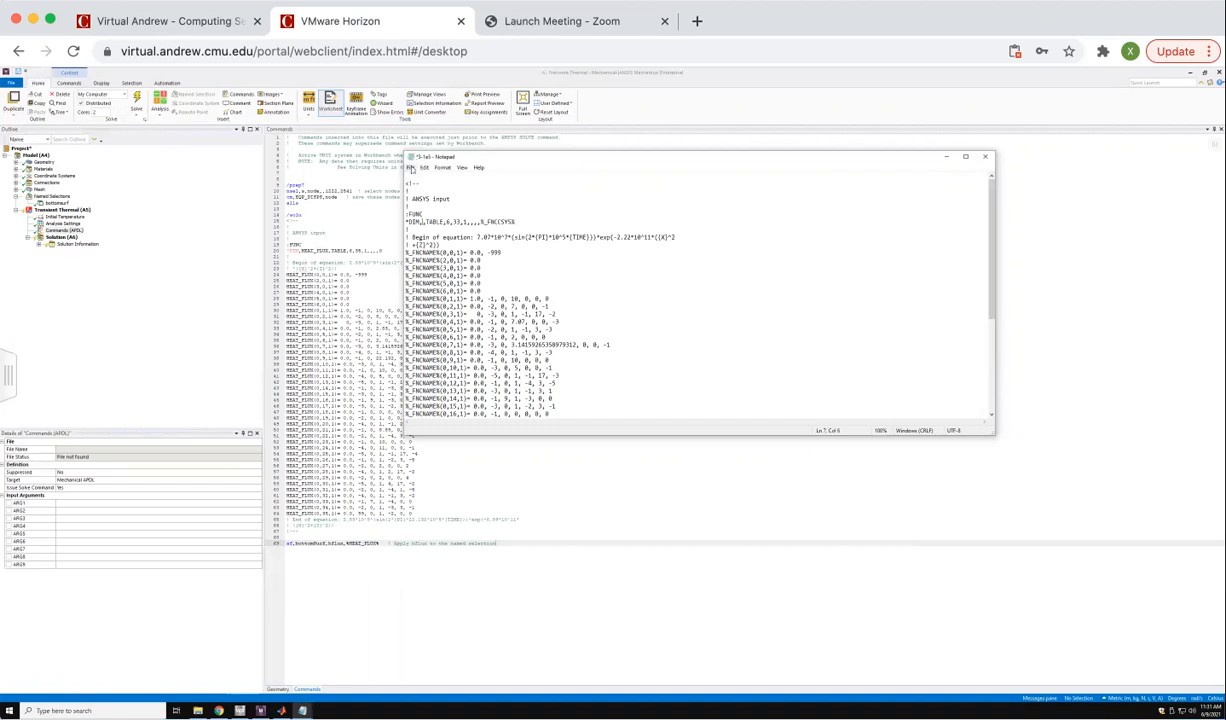
# Start a find-and-replace in Notepad with the copied %_FNCNAME% placeholder as the search text.
pyautogui.click(410, 168)
pyautogui.moveTo(424, 169)
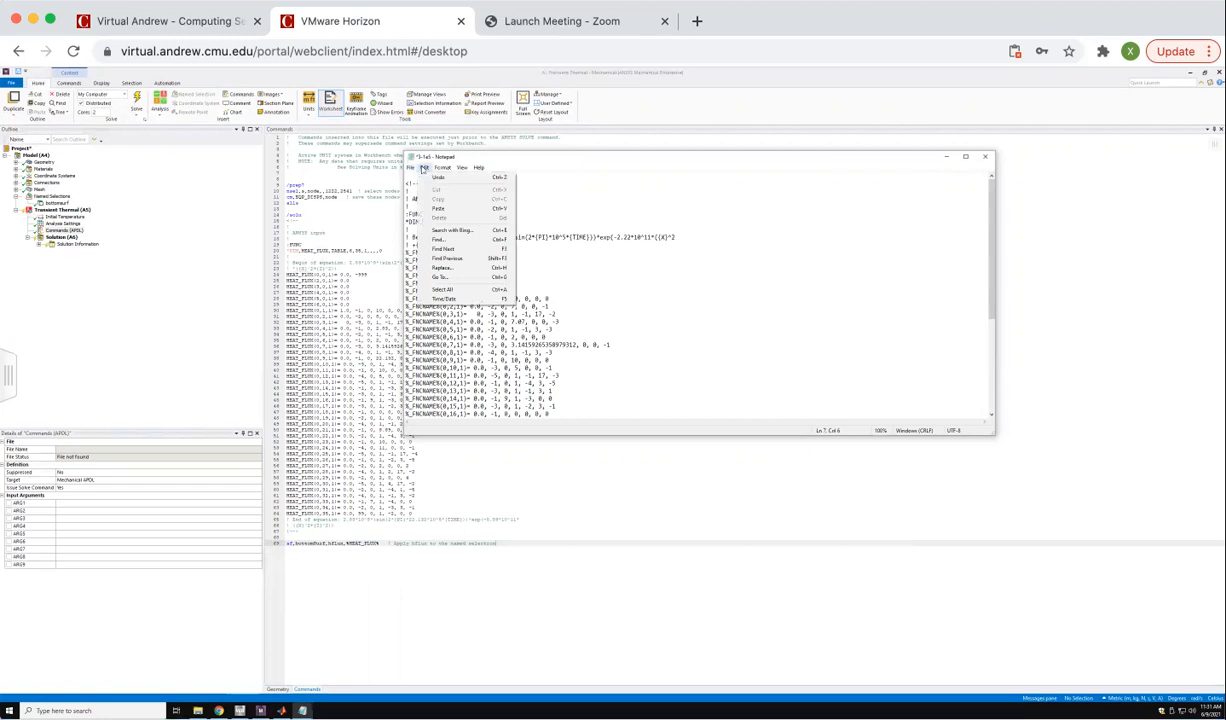
pyautogui.click(442, 270)
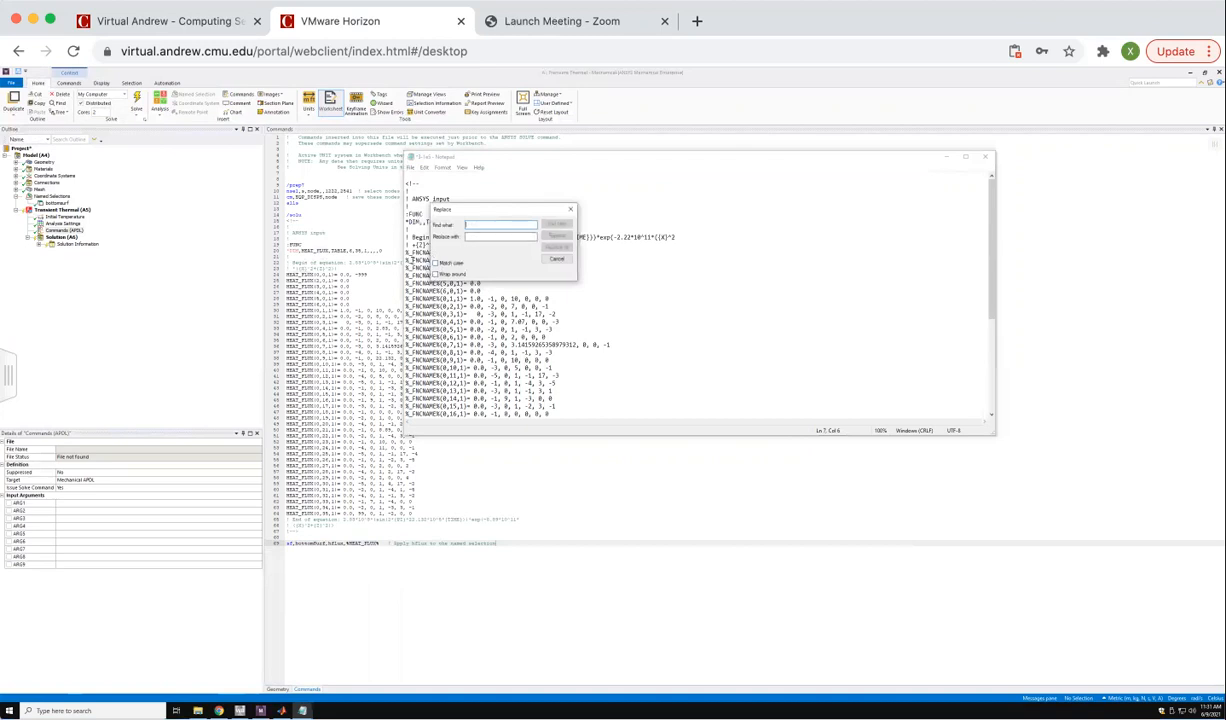
pyautogui.moveTo(457, 215); pyautogui.dragTo(559, 215)
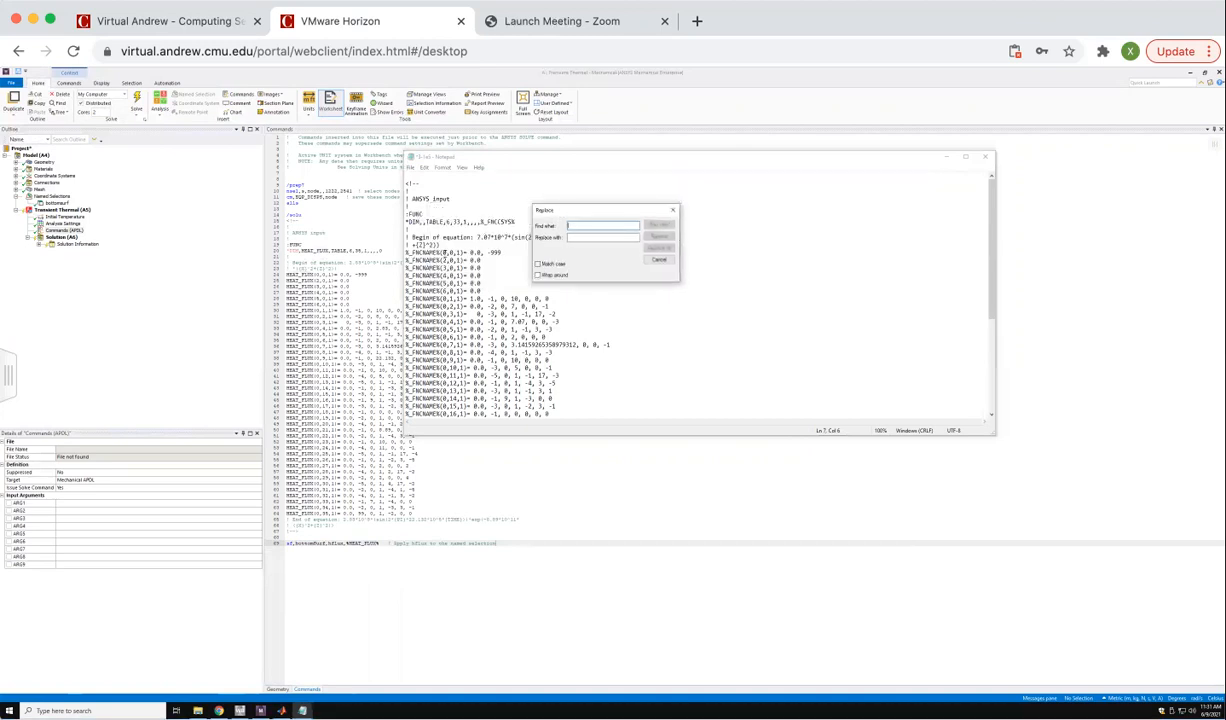
pyautogui.moveTo(440, 251); pyautogui.dragTo(402, 251)
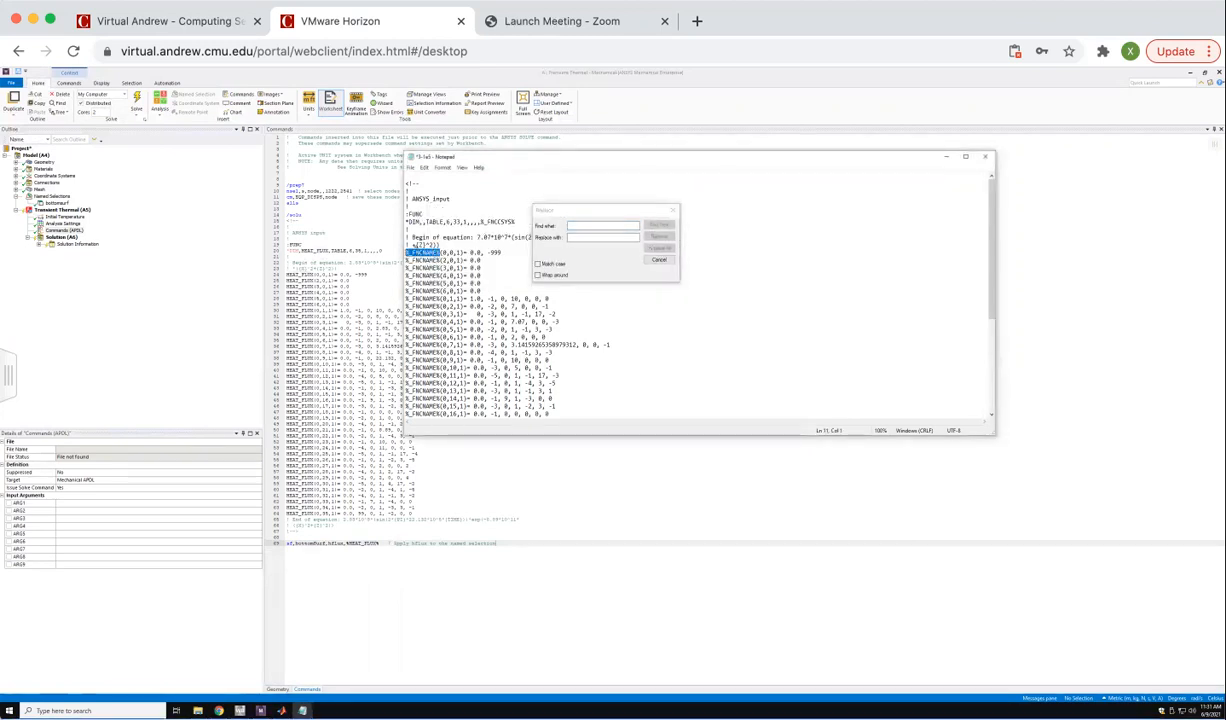
pyautogui.rightClick(421, 255)
pyautogui.click(435, 278)
pyautogui.click(580, 225)
pyautogui.rightClick(580, 225)
pyautogui.click(590, 248)
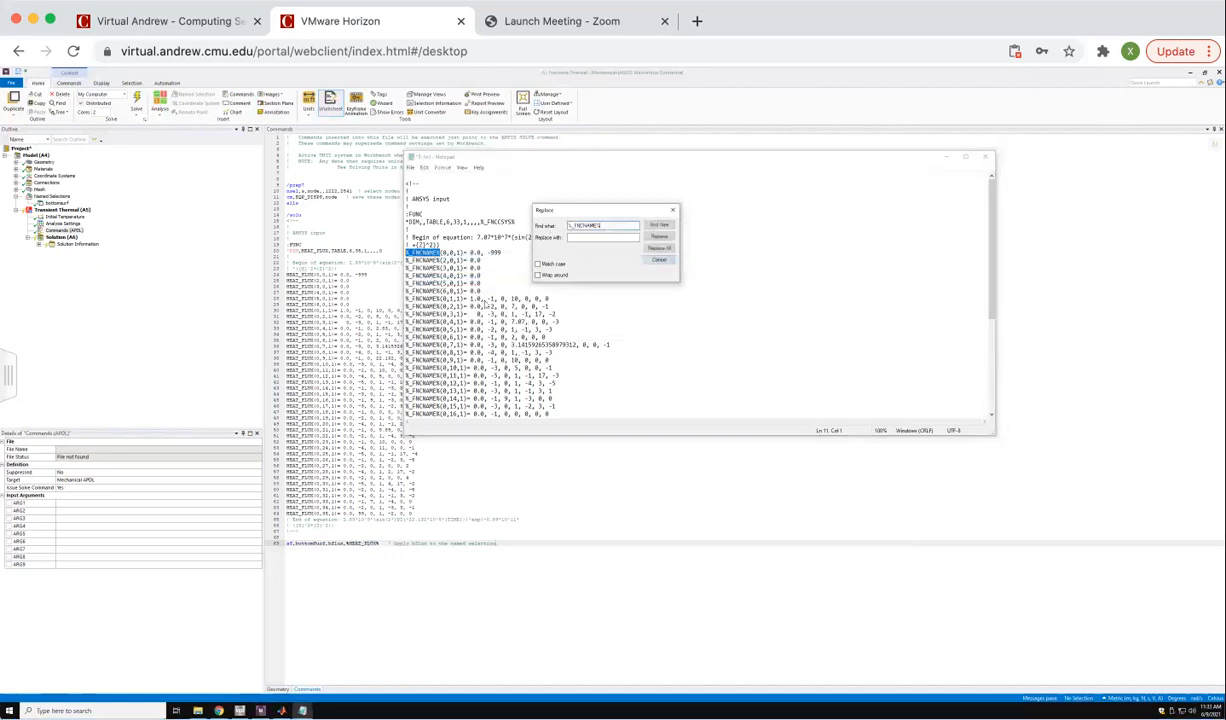
# Set the replacement text to HEAT_FLUX without percent signs, replace all occurrences and close the Replace dialog.
pyautogui.click(364, 543)
pyautogui.moveTo(347, 543); pyautogui.dragTo(376, 543)
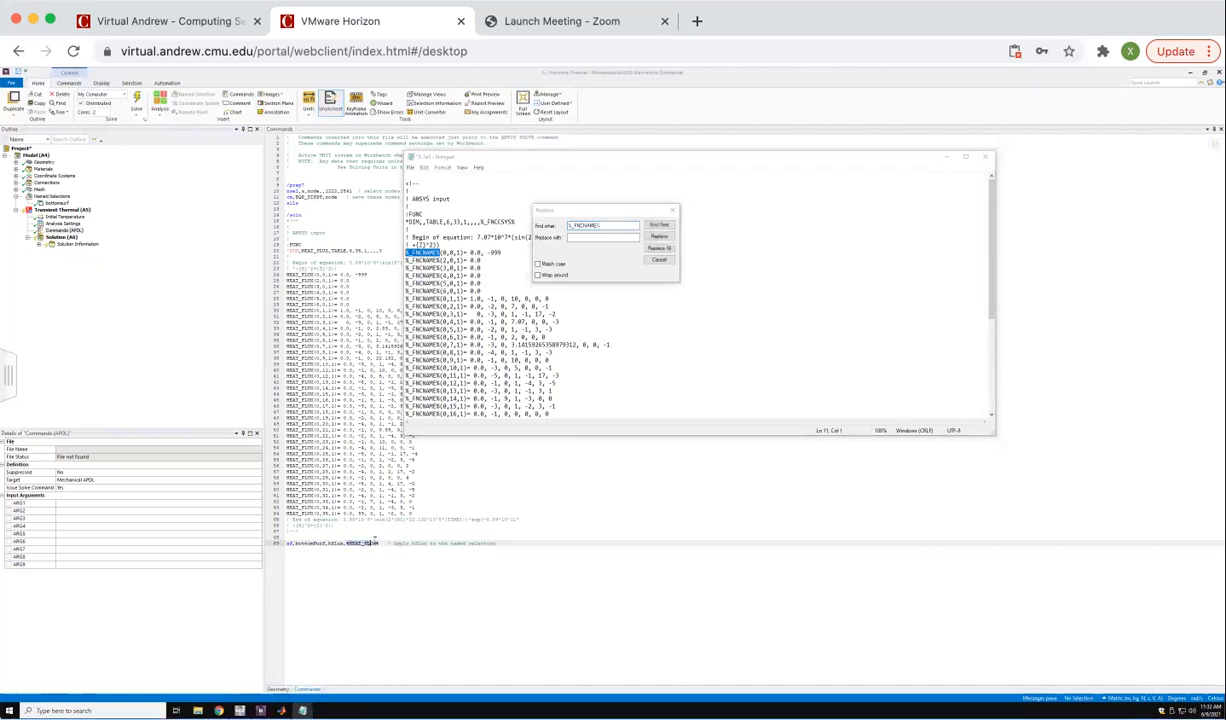
pyautogui.rightClick(364, 542)
pyautogui.click(379, 554)
pyautogui.click(578, 237)
pyautogui.rightClick(590, 238)
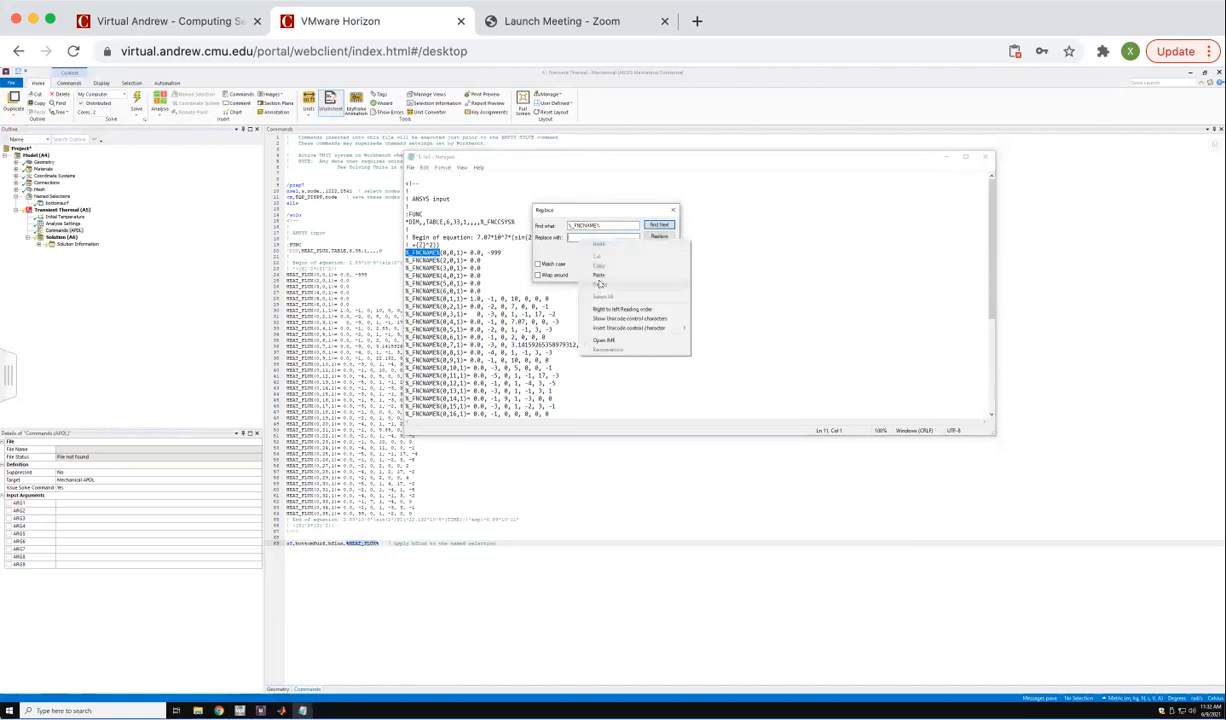
pyautogui.click(598, 274)
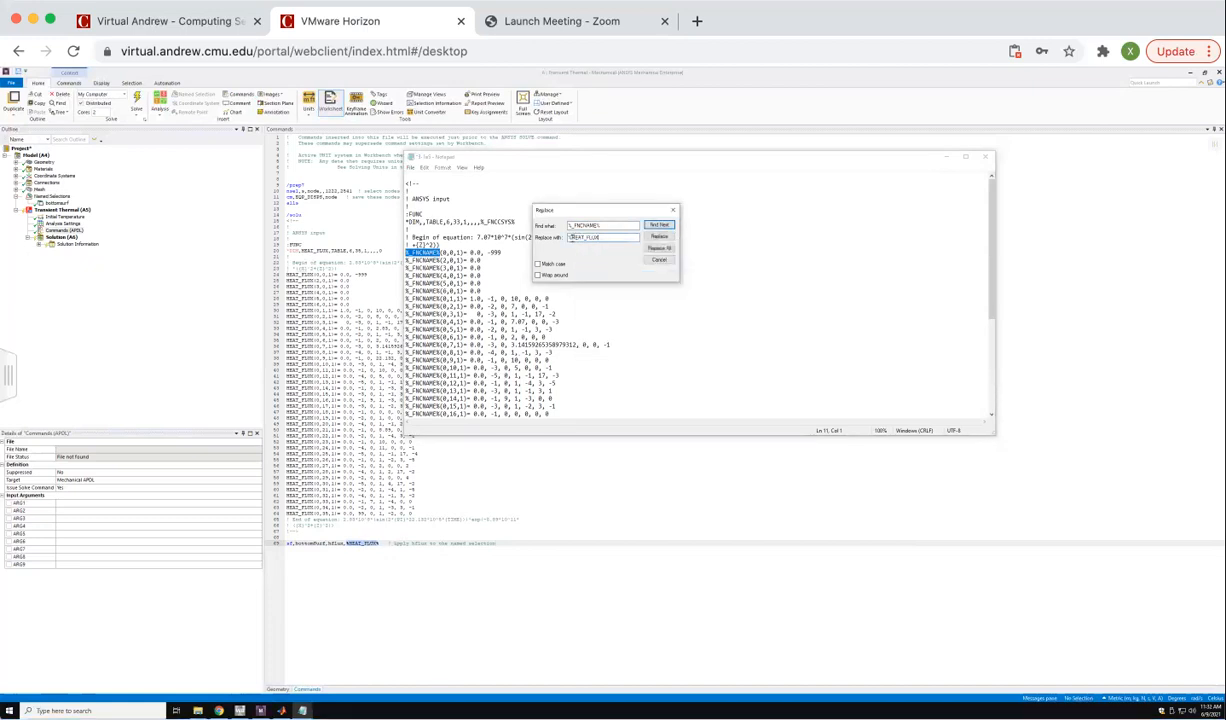
pyautogui.press('BackSpace')
pyautogui.click(667, 247)
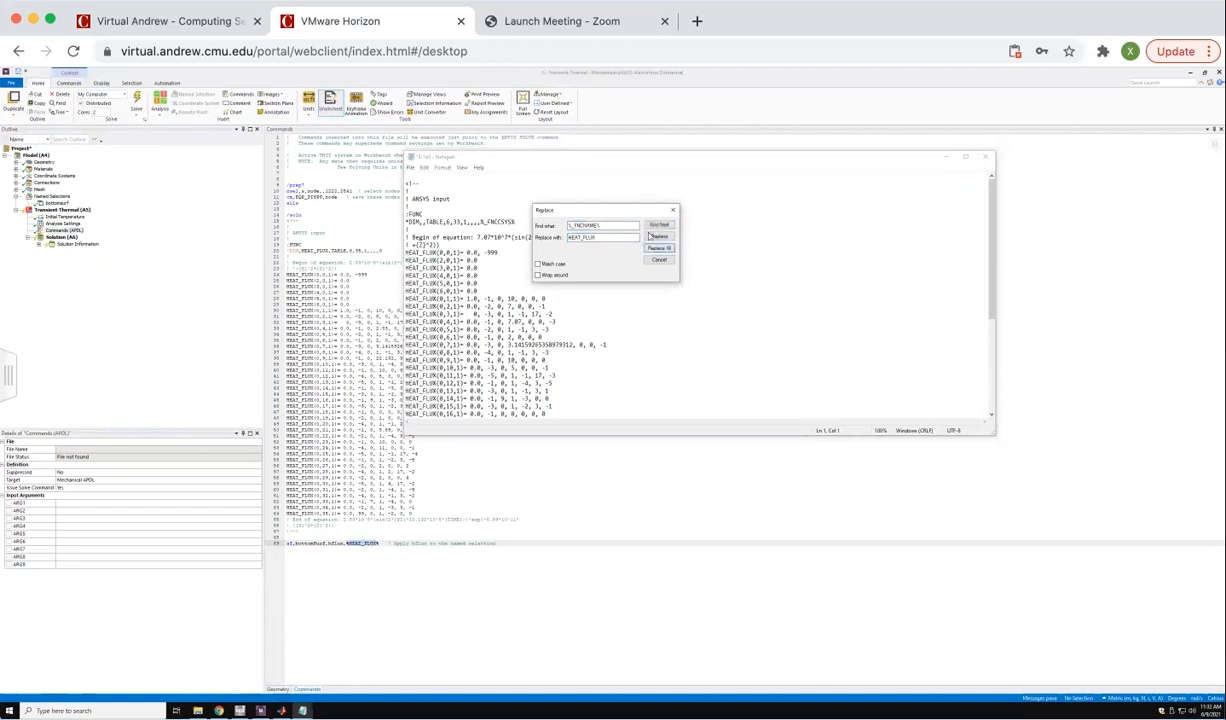
pyautogui.click(673, 209)
# Insert HEAT_FLUX as the table name in the FUNC file's *DIM line and replace %_FNCCSYS% with 0.
pyautogui.doubleClick(312, 250)
pyautogui.rightClick(323, 250)
pyautogui.click(340, 255)
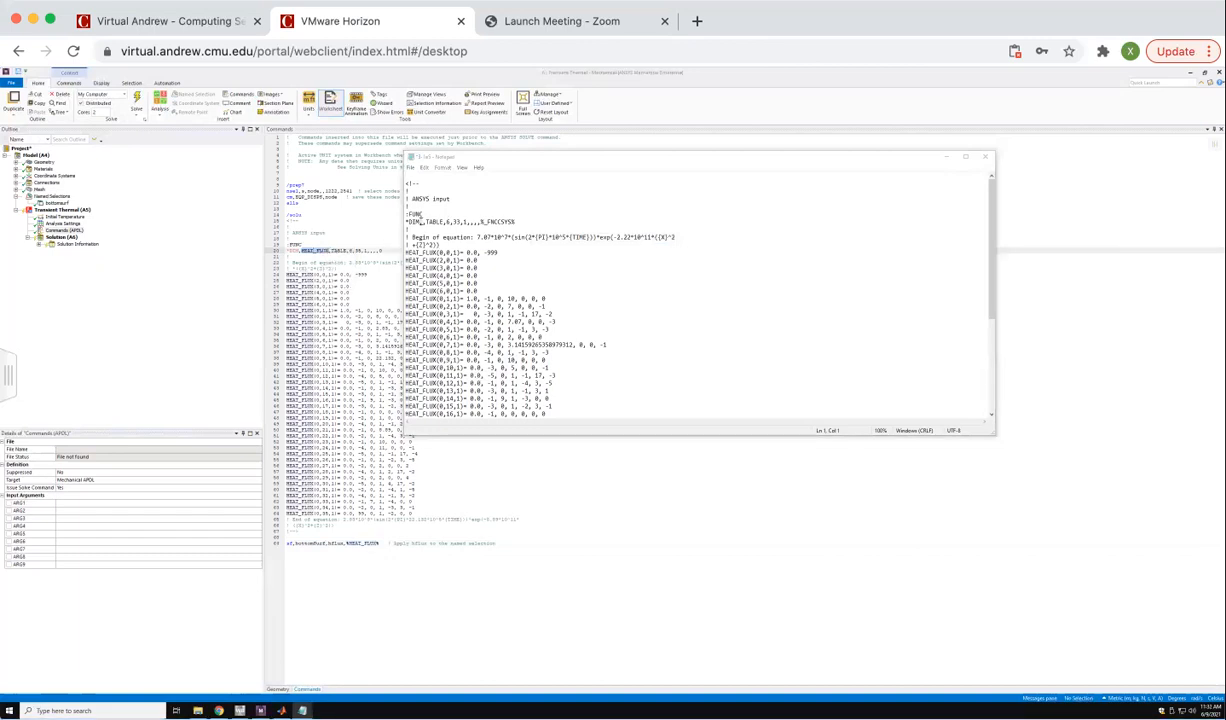
pyautogui.click(420, 221)
pyautogui.rightClick(430, 223)
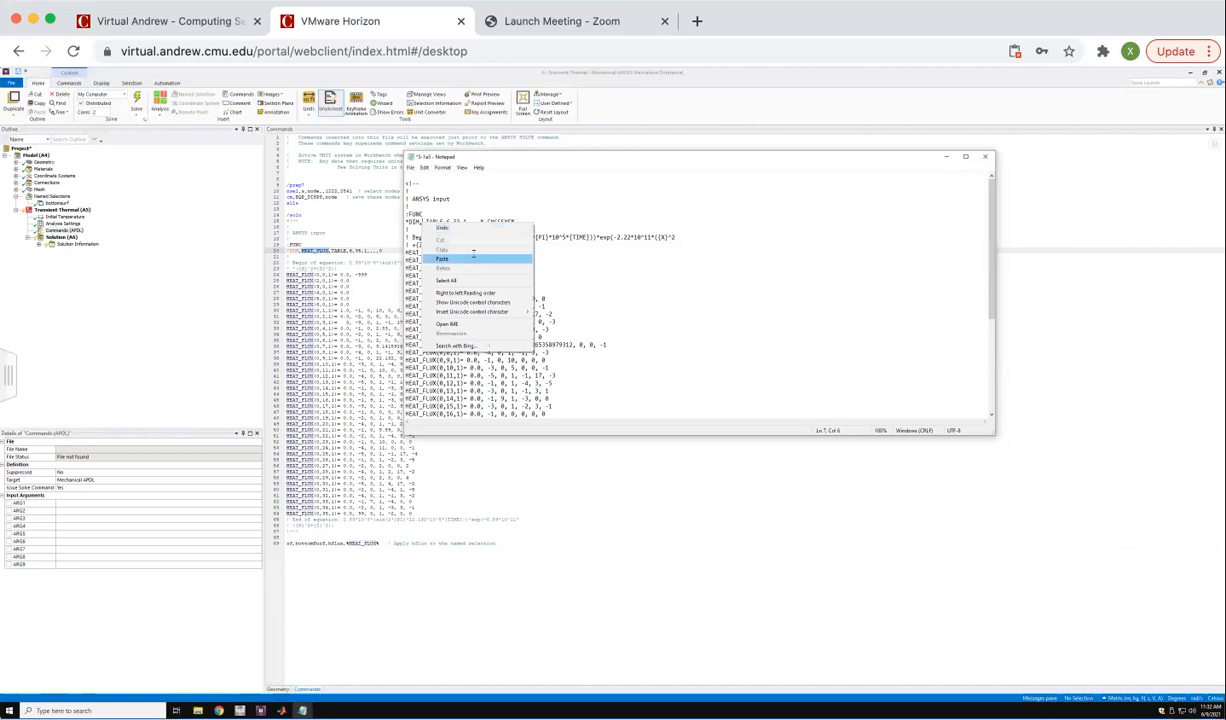
pyautogui.click(472, 258)
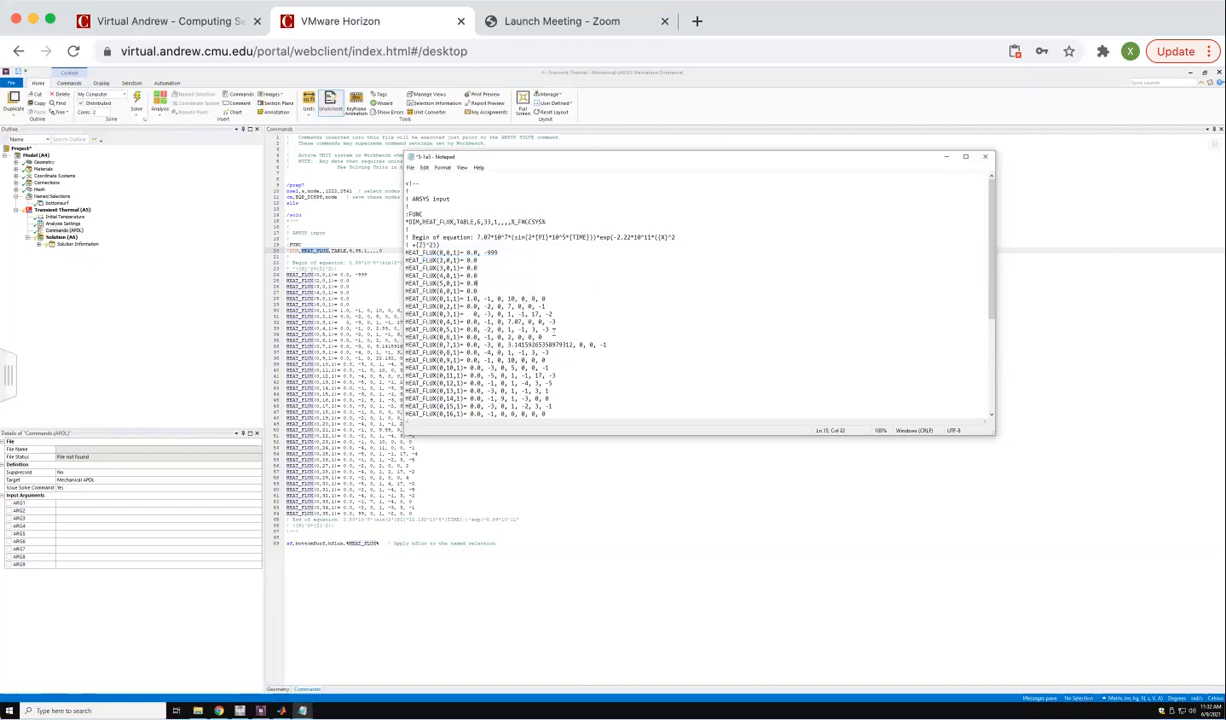
pyautogui.moveTo(549, 221); pyautogui.dragTo(511, 221)
pyautogui.write('0')
# Replace the old function block in the transient thermal command object with the edited HEAT_FLUX function from Notepad, and close the Notepad file.
pyautogui.moveTo(443, 188); pyautogui.dragTo(578, 497)
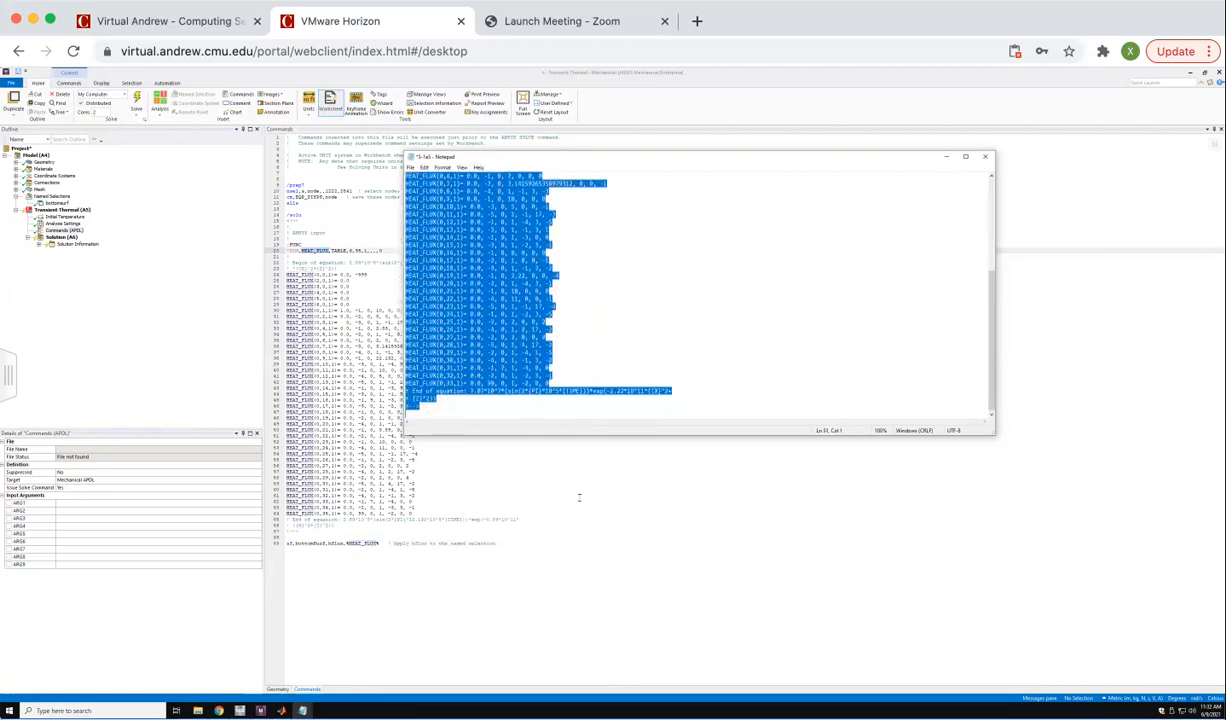
pyautogui.rightClick(468, 345)
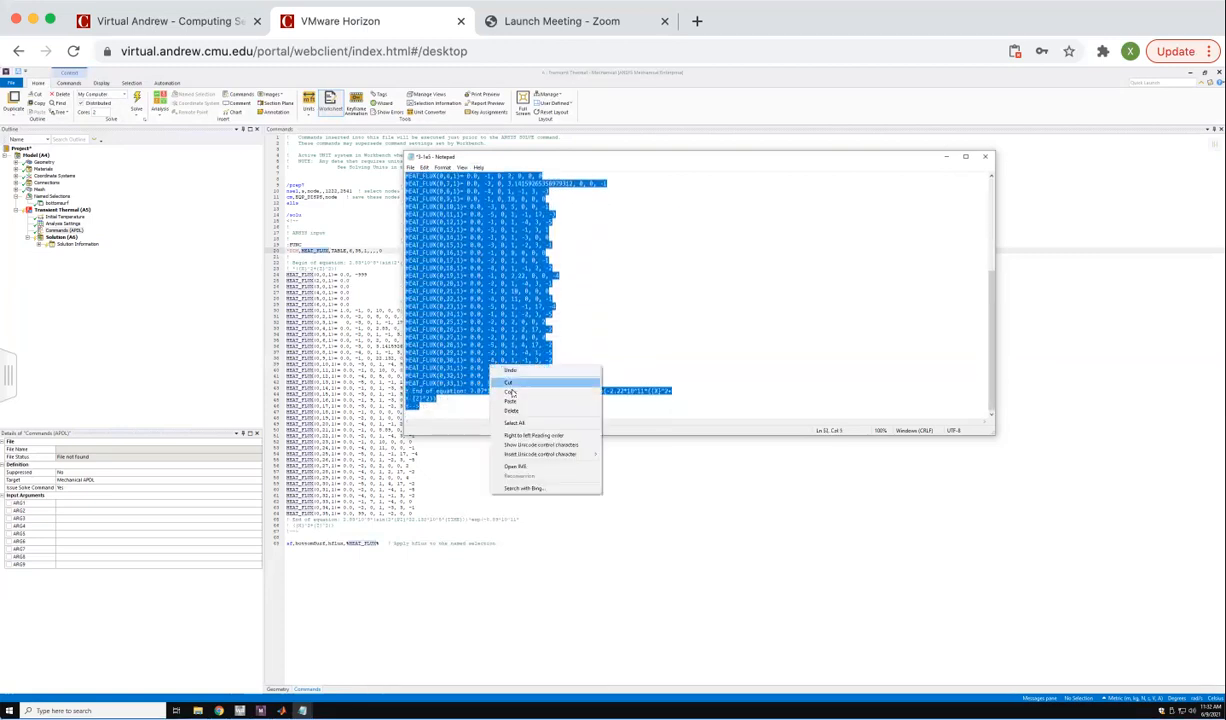
pyautogui.click(497, 373)
pyautogui.click(296, 244)
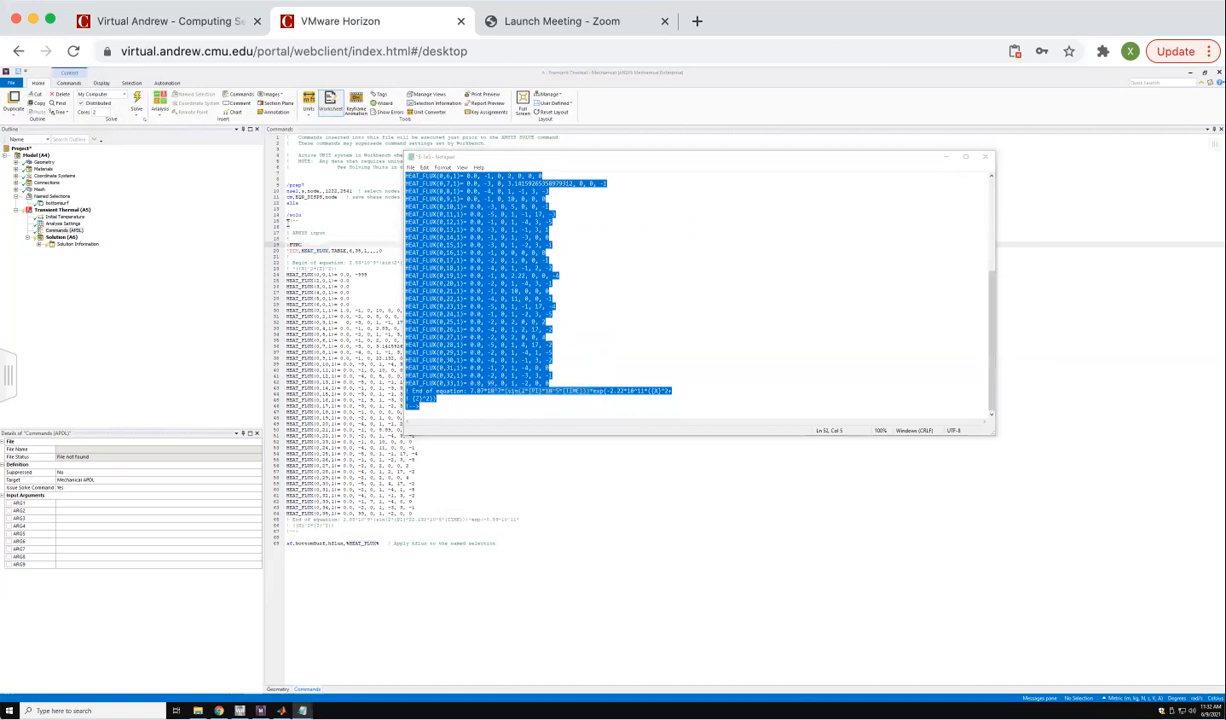
pyautogui.moveTo(287, 216); pyautogui.dragTo(360, 524)
pyautogui.rightClick(358, 467)
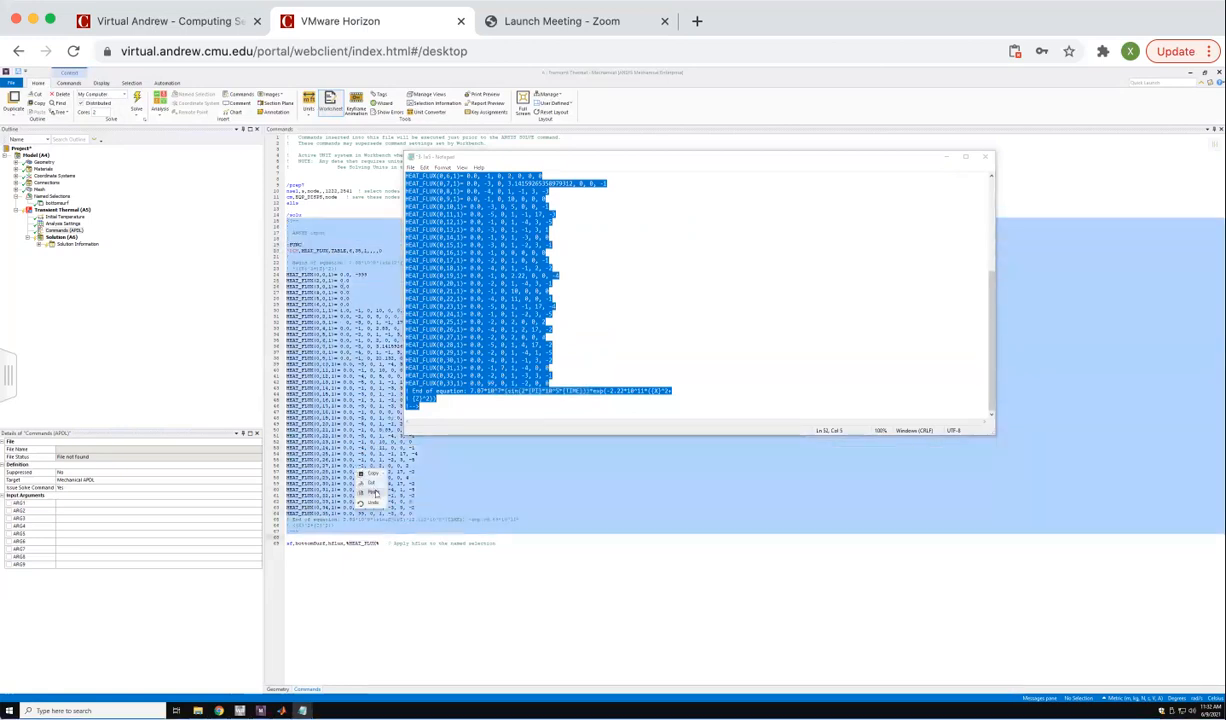
pyautogui.click(371, 492)
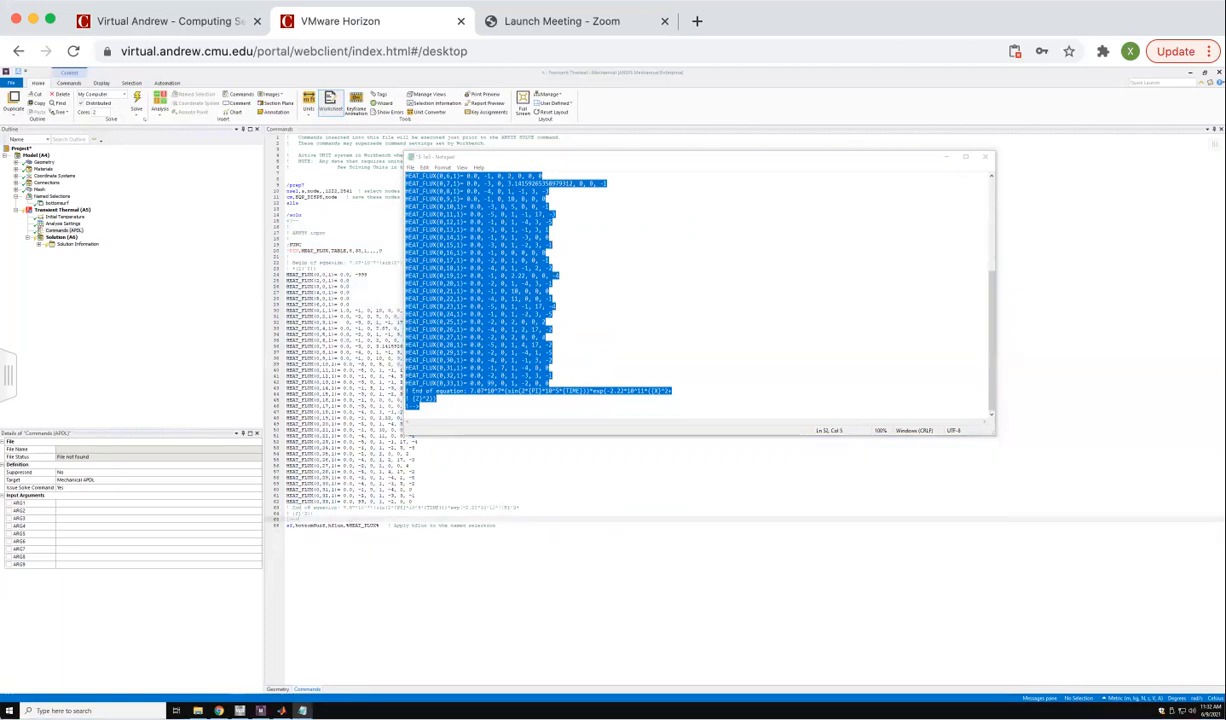
pyautogui.press('Return')
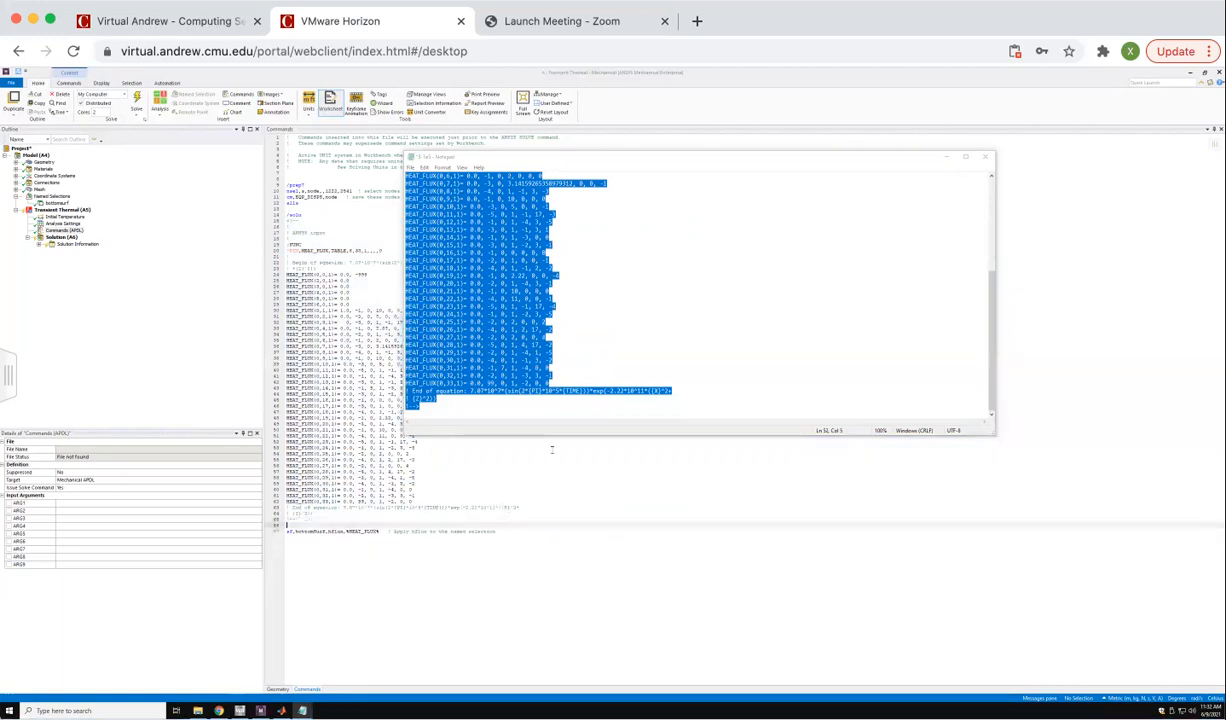
pyautogui.click(985, 158)
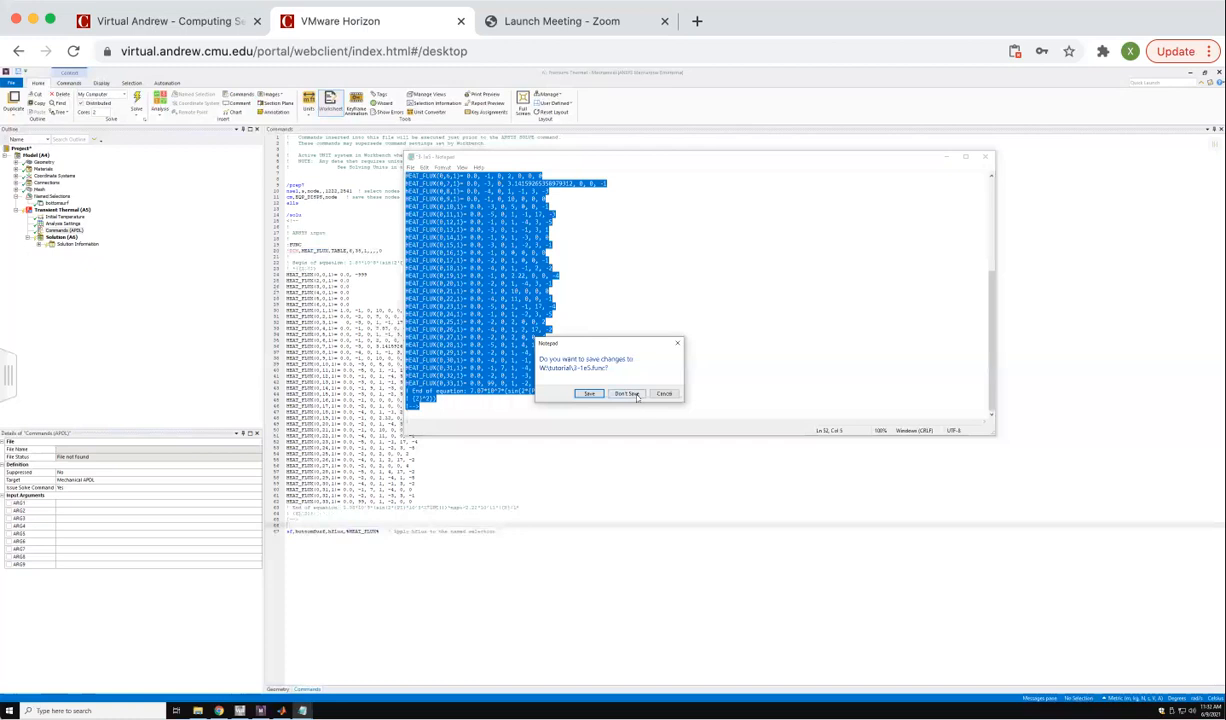
pyautogui.click(589, 394)
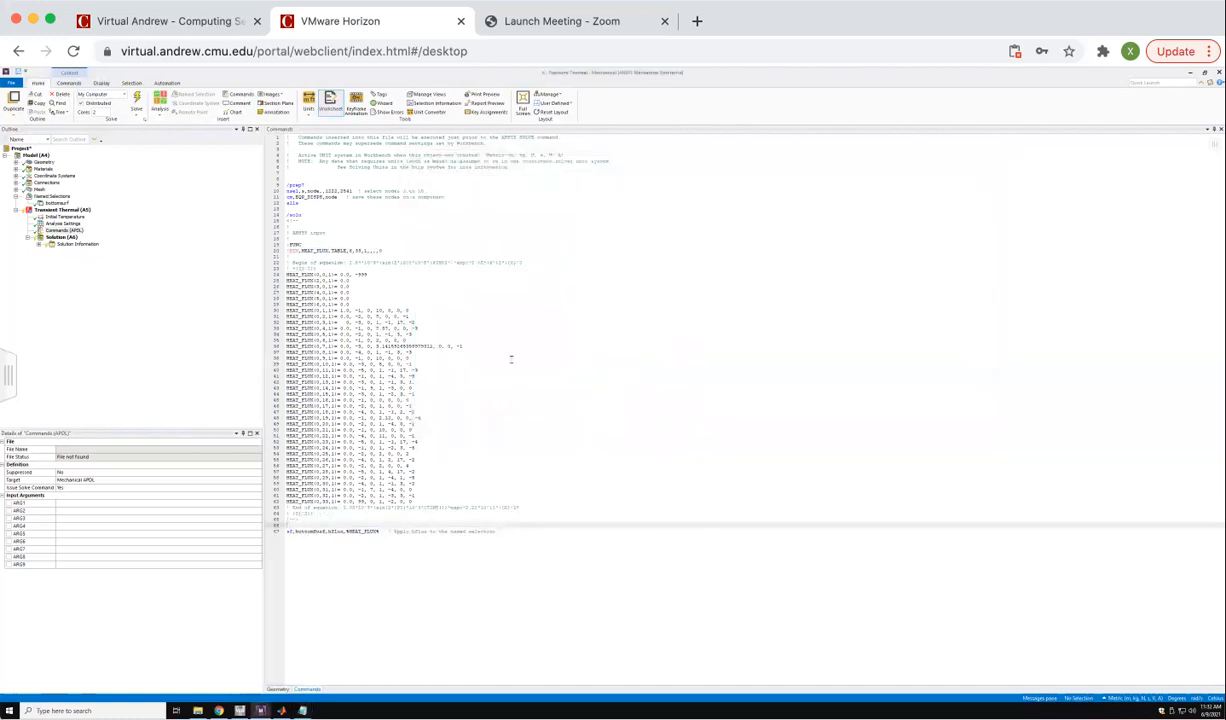
# Insert a command object under Solution (A6).
pyautogui.click(60, 237)
pyautogui.rightClick(64, 238)
pyautogui.moveTo(143, 244)
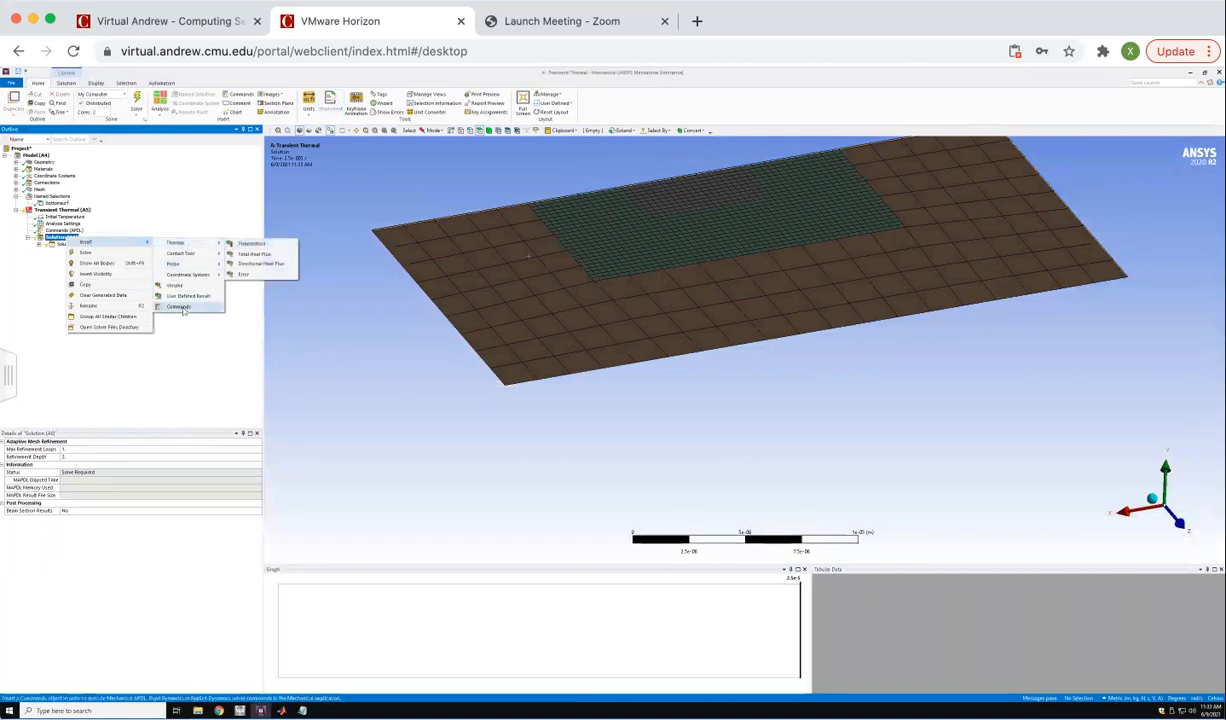
pyautogui.click(176, 306)
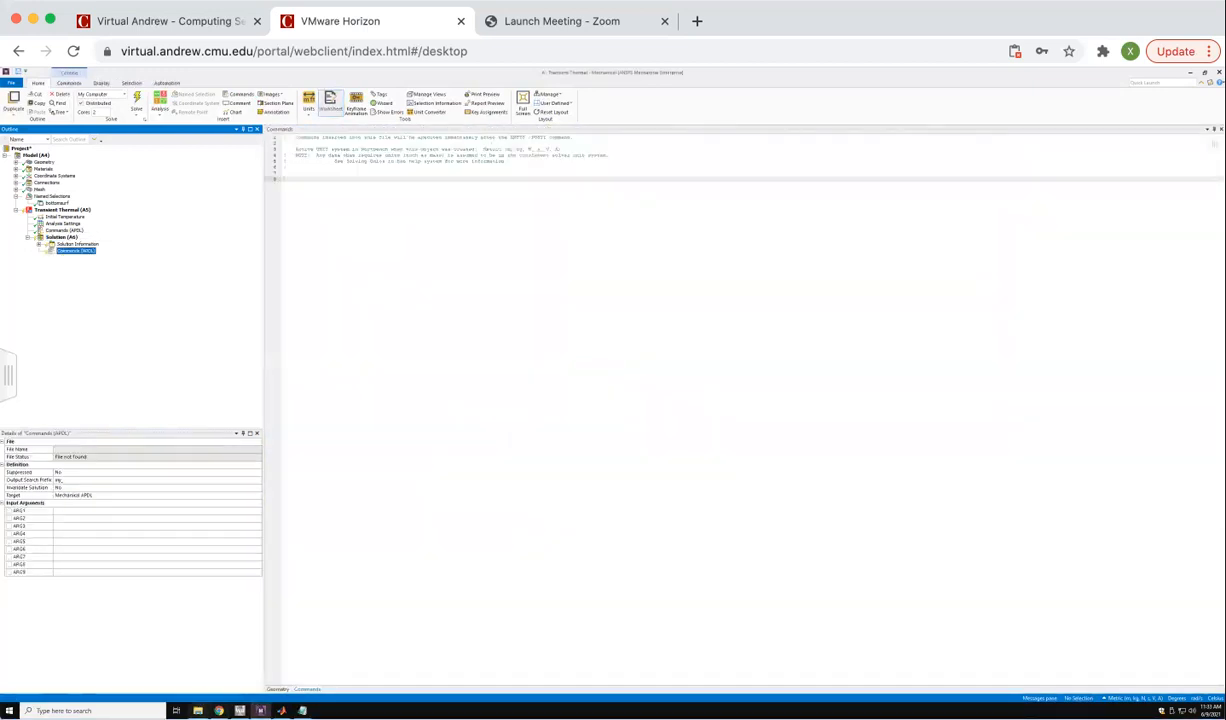
# Open the commandLine2 file from the tutorial (1) archive in the Downloads folder with Notepad.
pyautogui.click(198, 711)
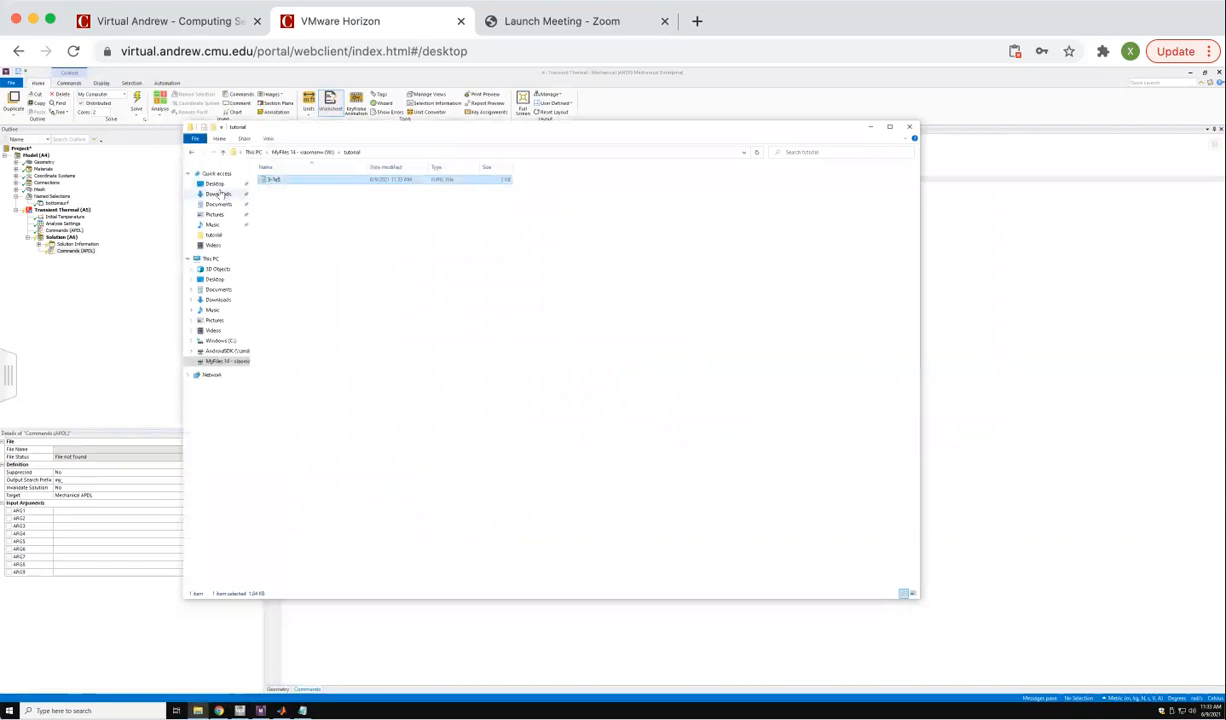
pyautogui.click(219, 194)
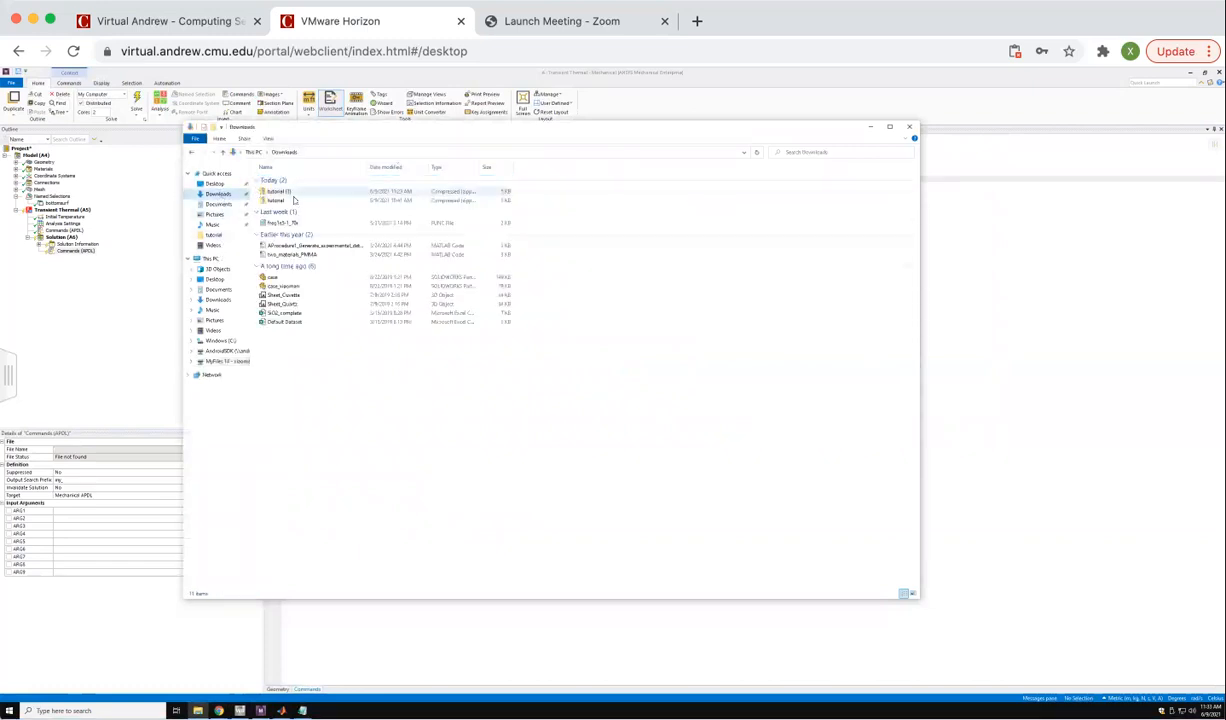
pyautogui.doubleClick(275, 188)
pyautogui.rightClick(285, 206)
pyautogui.click(303, 210)
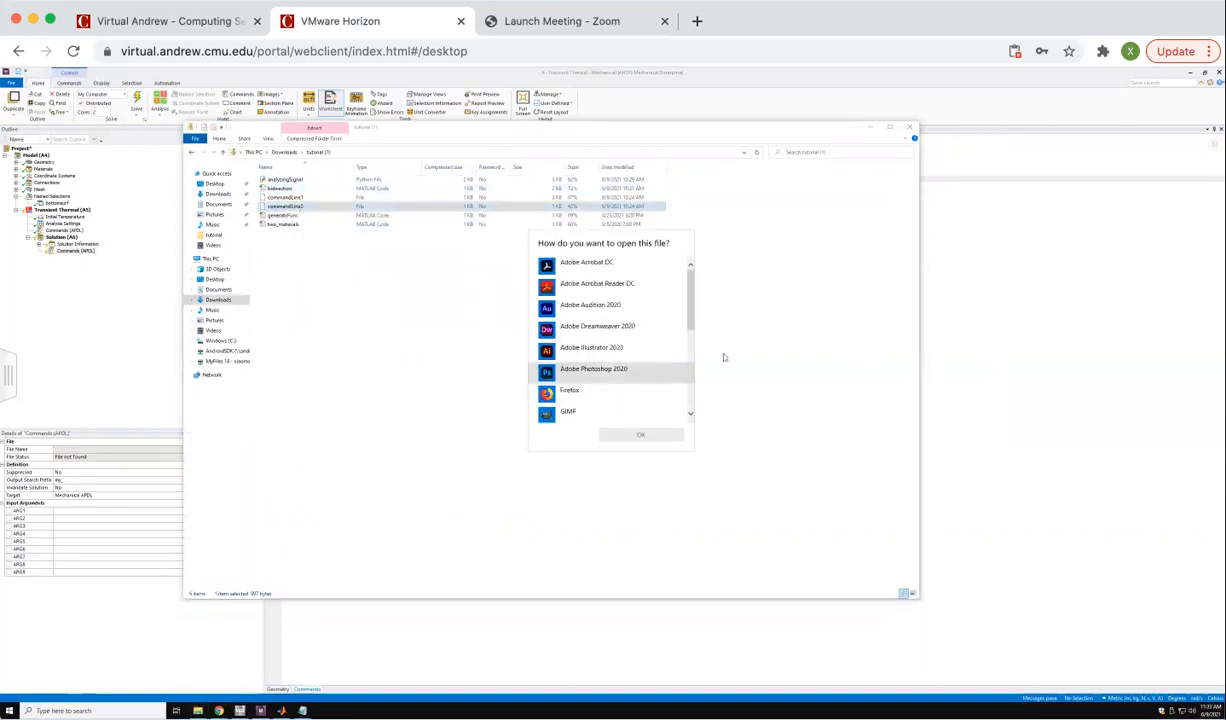
pyautogui.moveTo(692, 307); pyautogui.dragTo(694, 355)
pyautogui.click(580, 351)
pyautogui.click(640, 434)
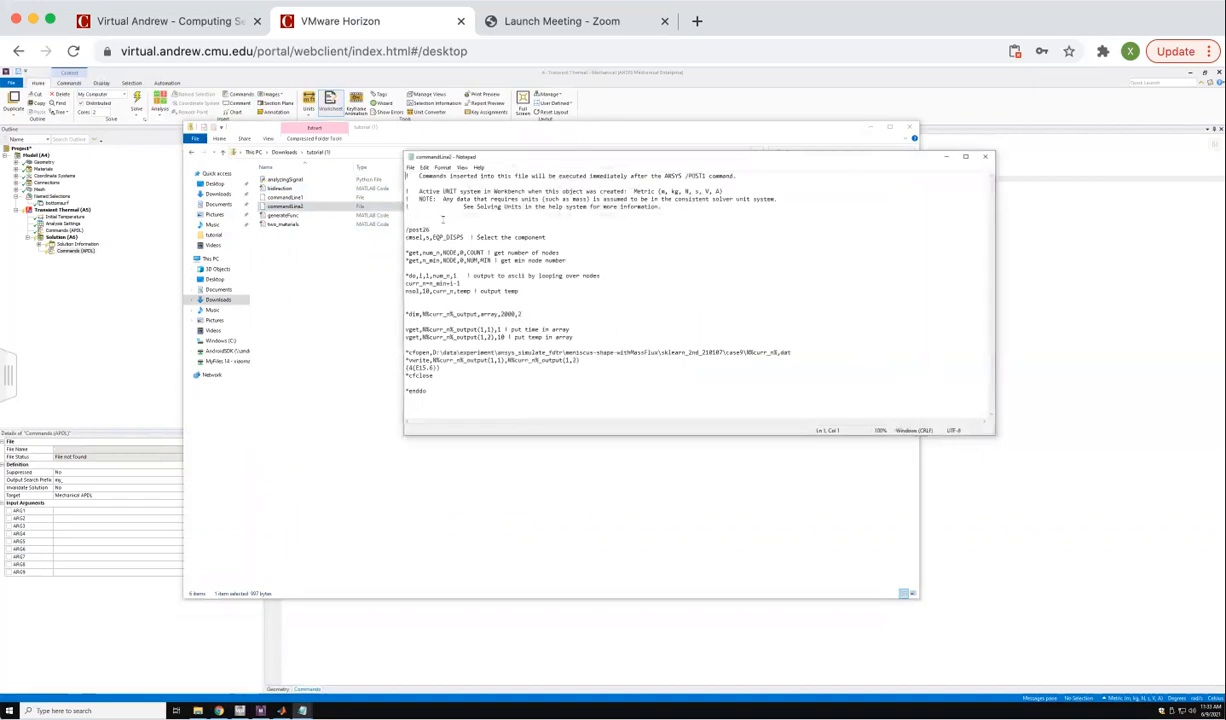
# Copy the code from /post26 through *enddo into the solution's command object and highlight its two vget lines for time and temperature.
pyautogui.moveTo(405, 229); pyautogui.dragTo(440, 378)
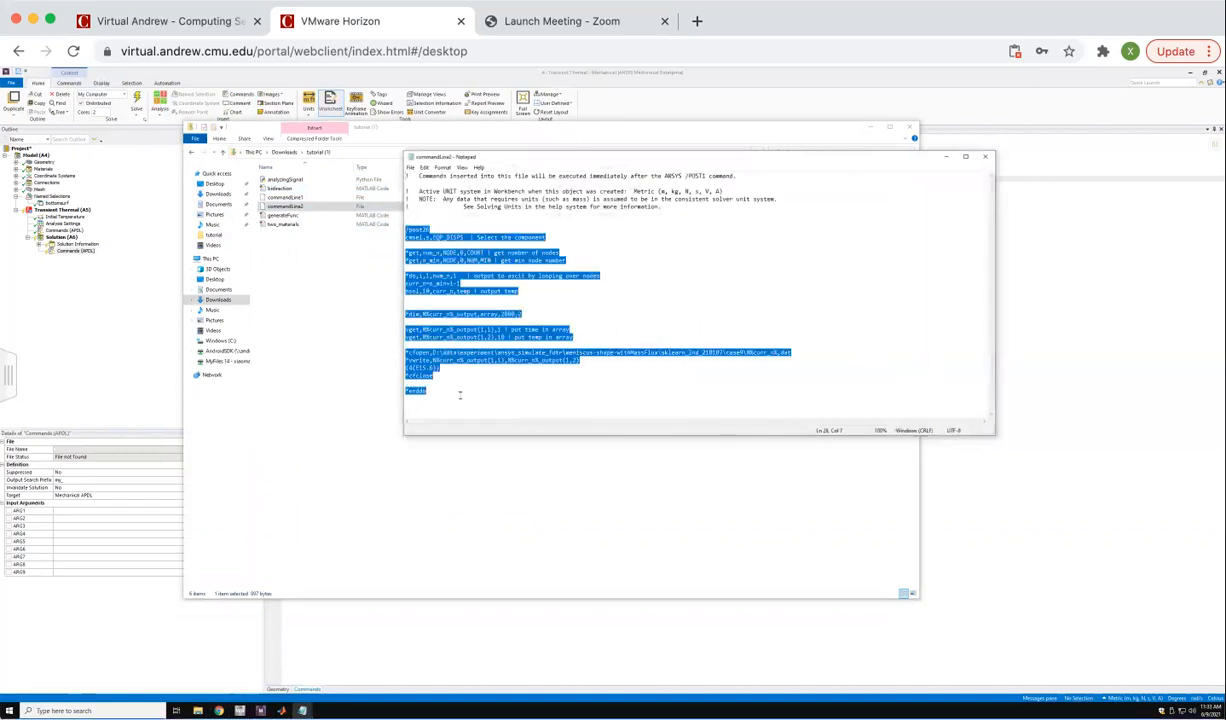
pyautogui.rightClick(444, 360)
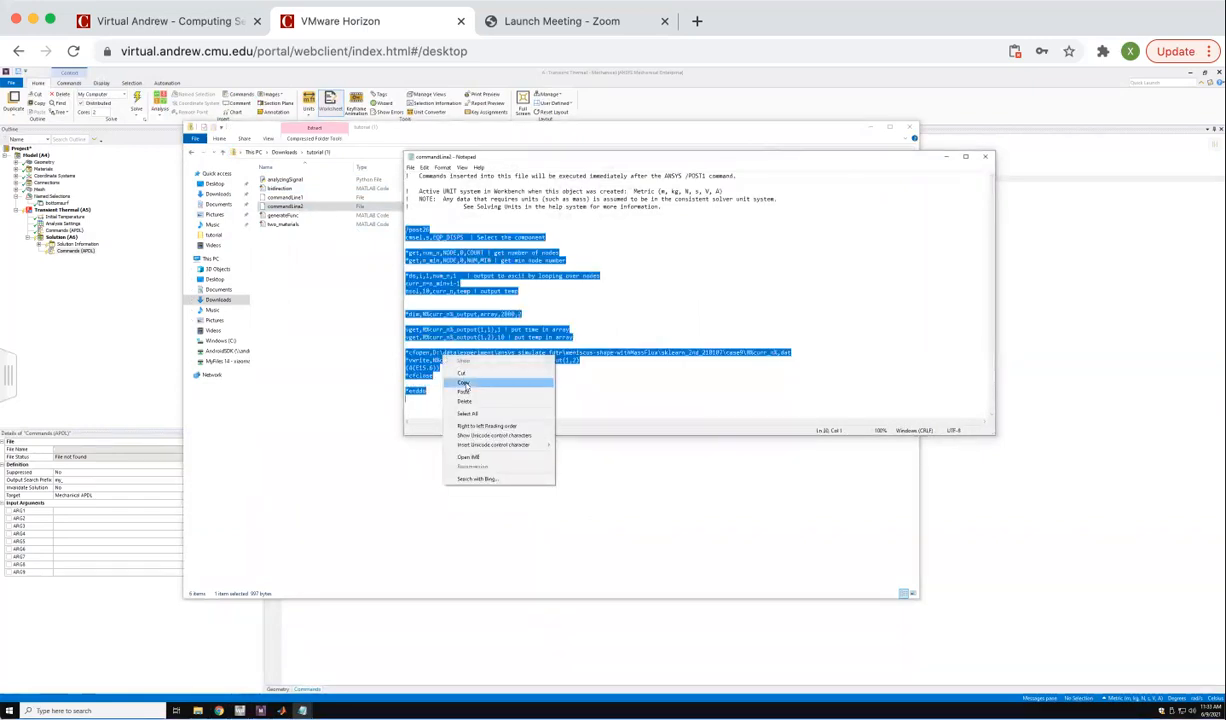
pyautogui.click(464, 385)
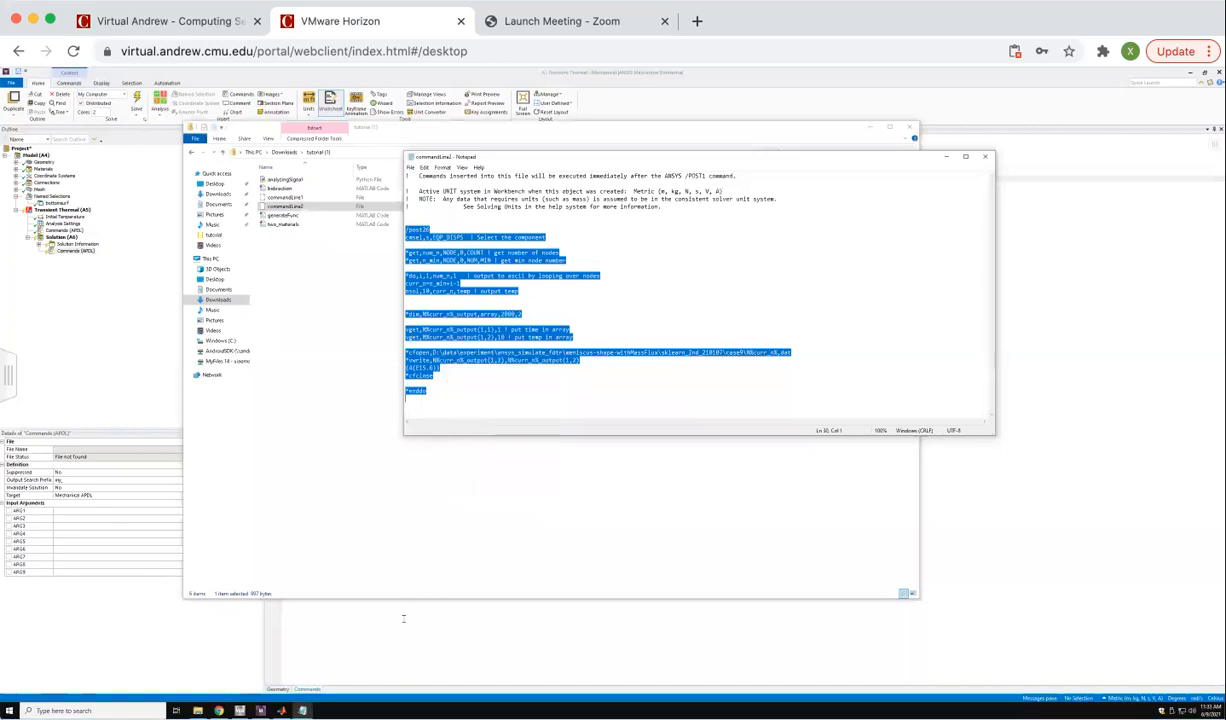
pyautogui.click(947, 157)
pyautogui.click(870, 128)
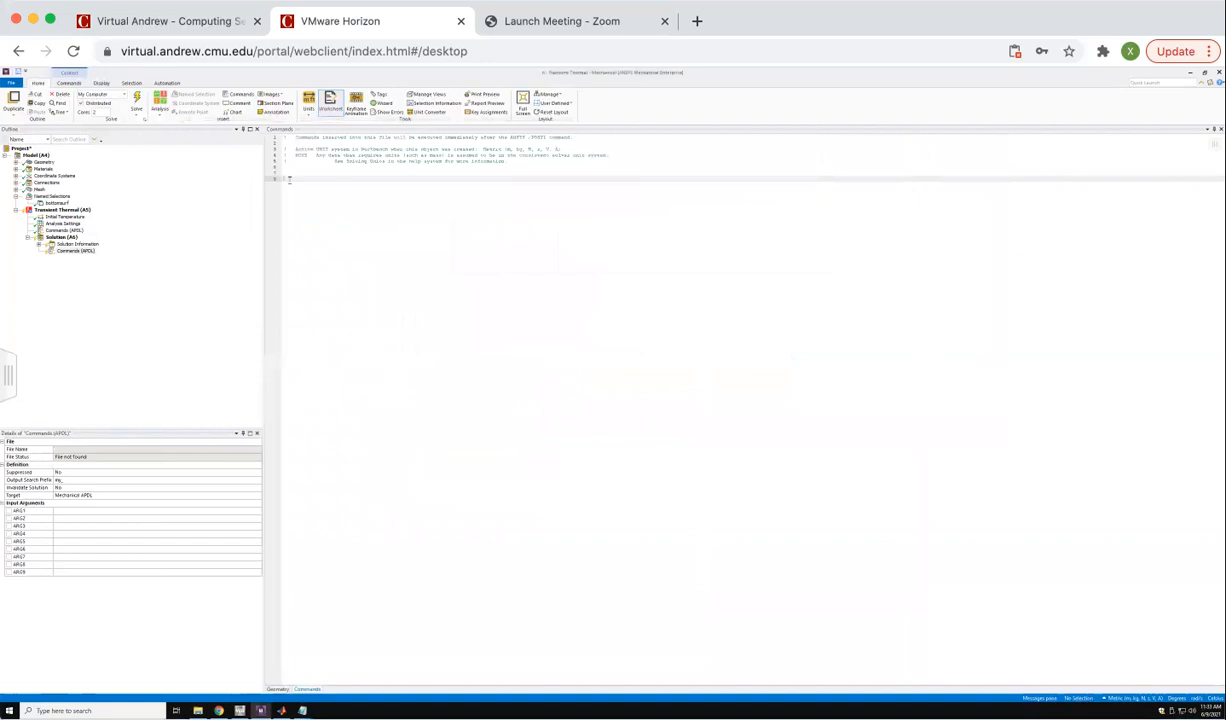
pyautogui.rightClick(289, 180)
pyautogui.click(308, 204)
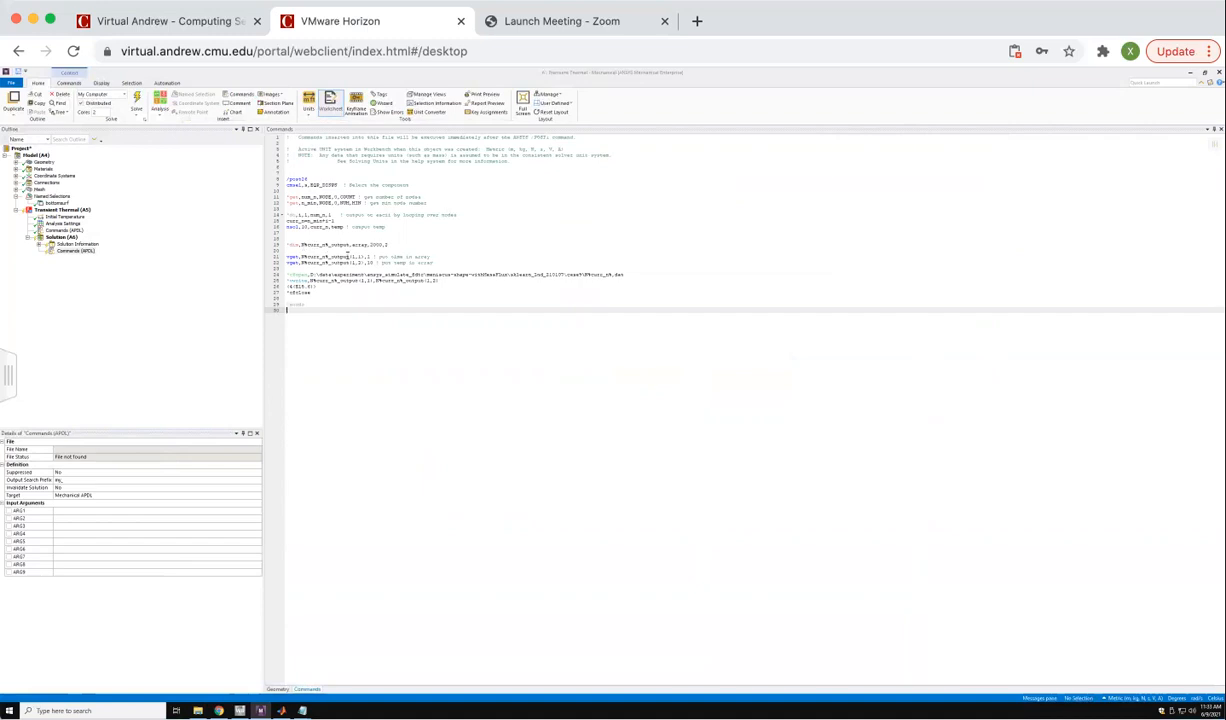
pyautogui.moveTo(439, 257); pyautogui.dragTo(284, 257)
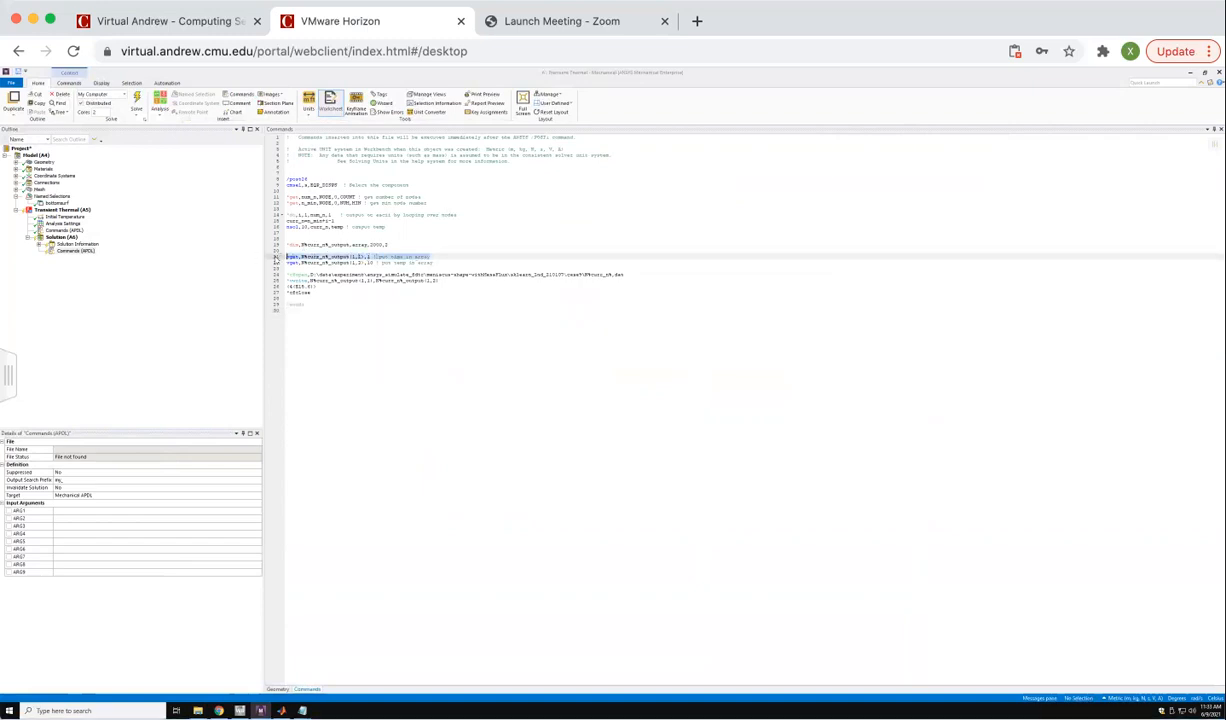
pyautogui.moveTo(436, 263); pyautogui.dragTo(211, 265)
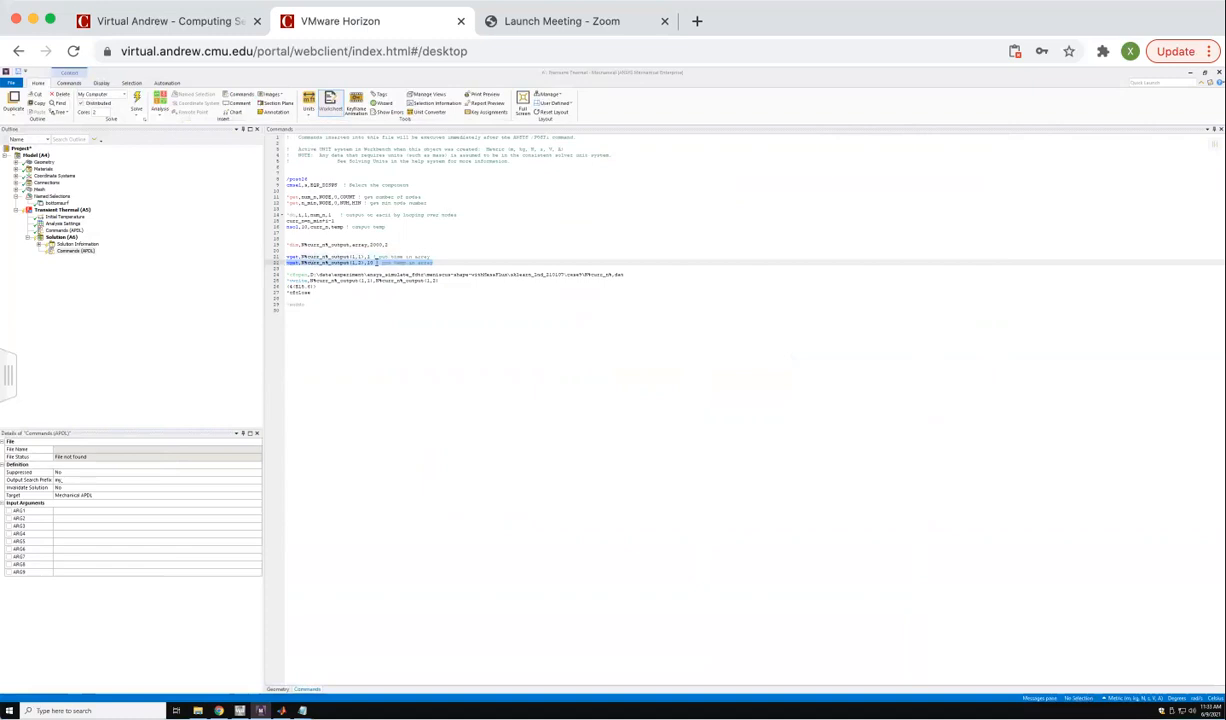
# Reword the comment on the nsel line of the transient thermal command object to say that the heat spot's nodes are selected.
pyautogui.click(64, 230)
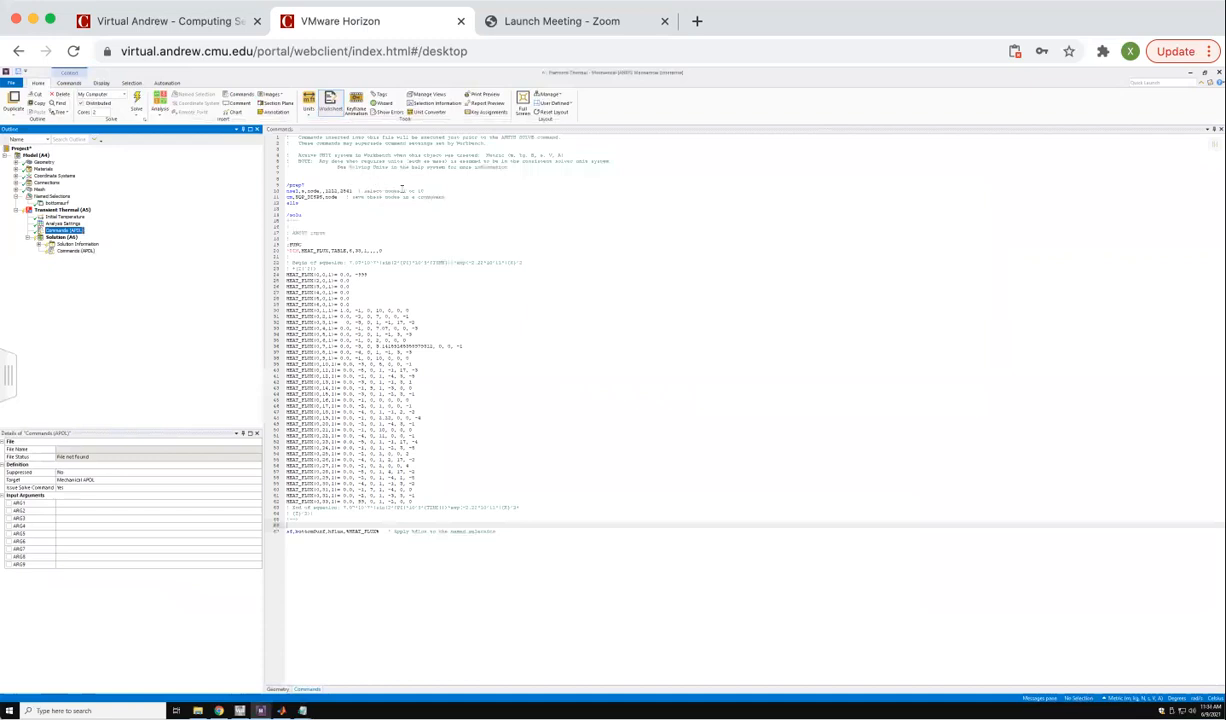
pyautogui.click(404, 190)
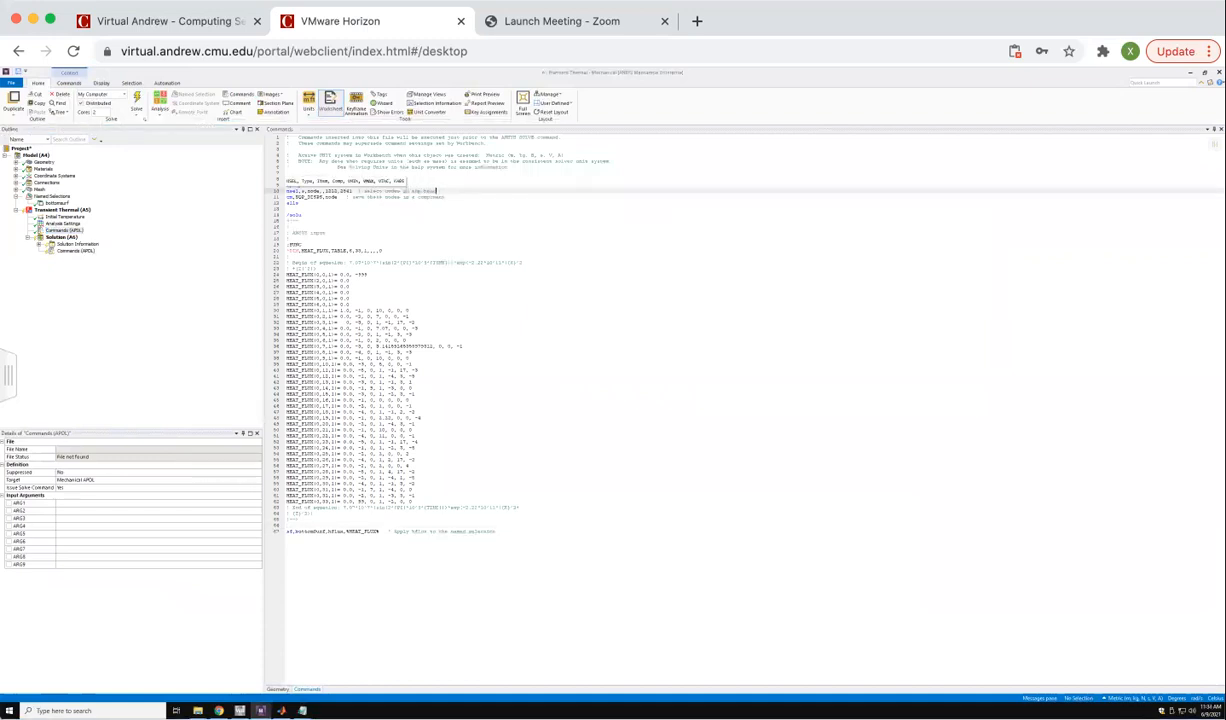
pyautogui.click(458, 219)
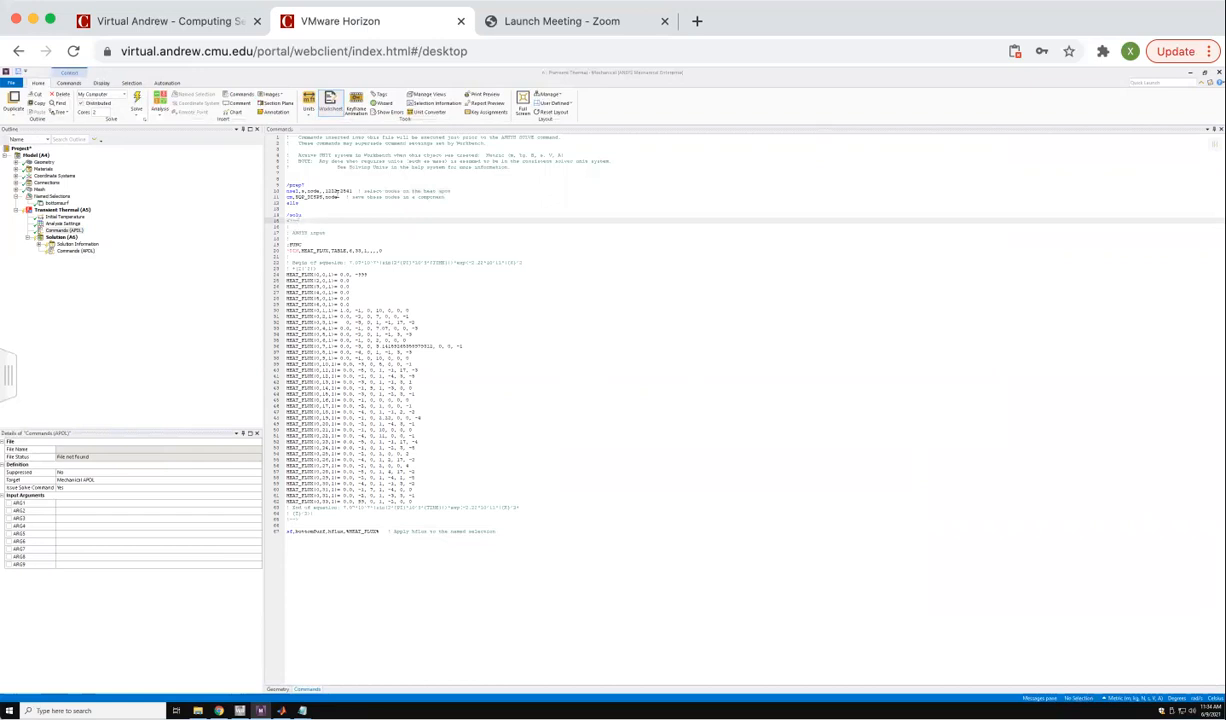
# Insert a temperature result under the solution, scoped to the small central face of the finely meshed region.
pyautogui.click(63, 238)
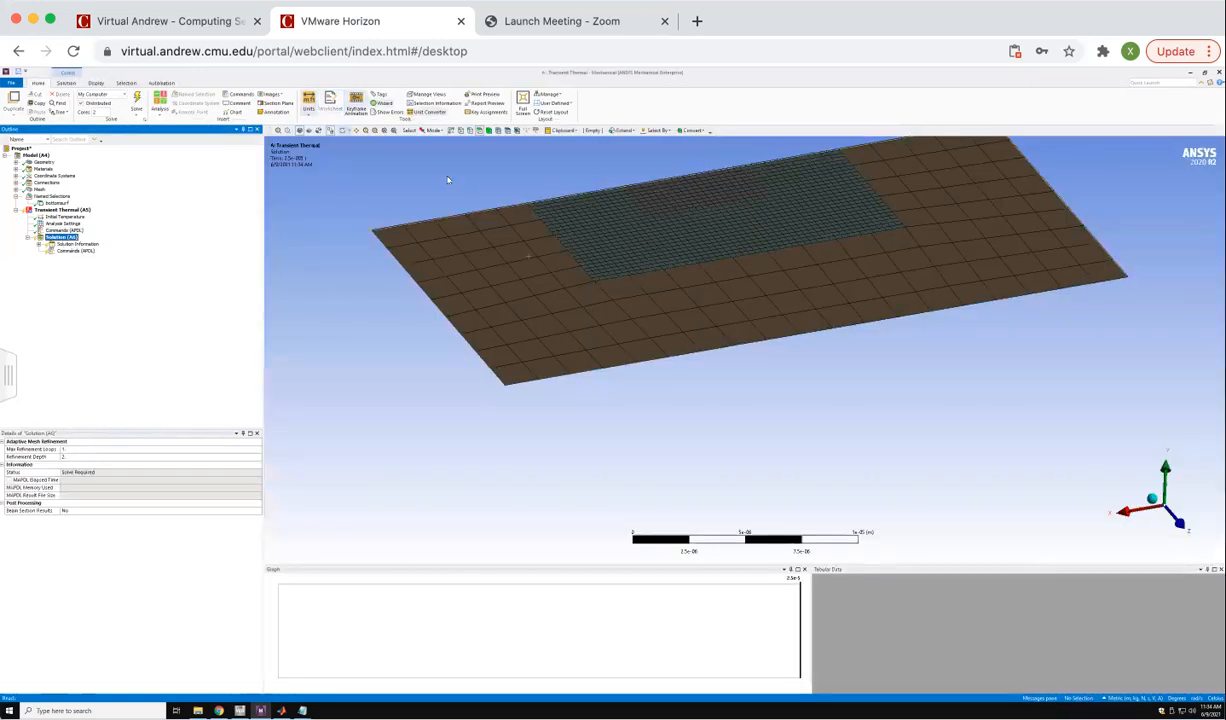
pyautogui.click(660, 196)
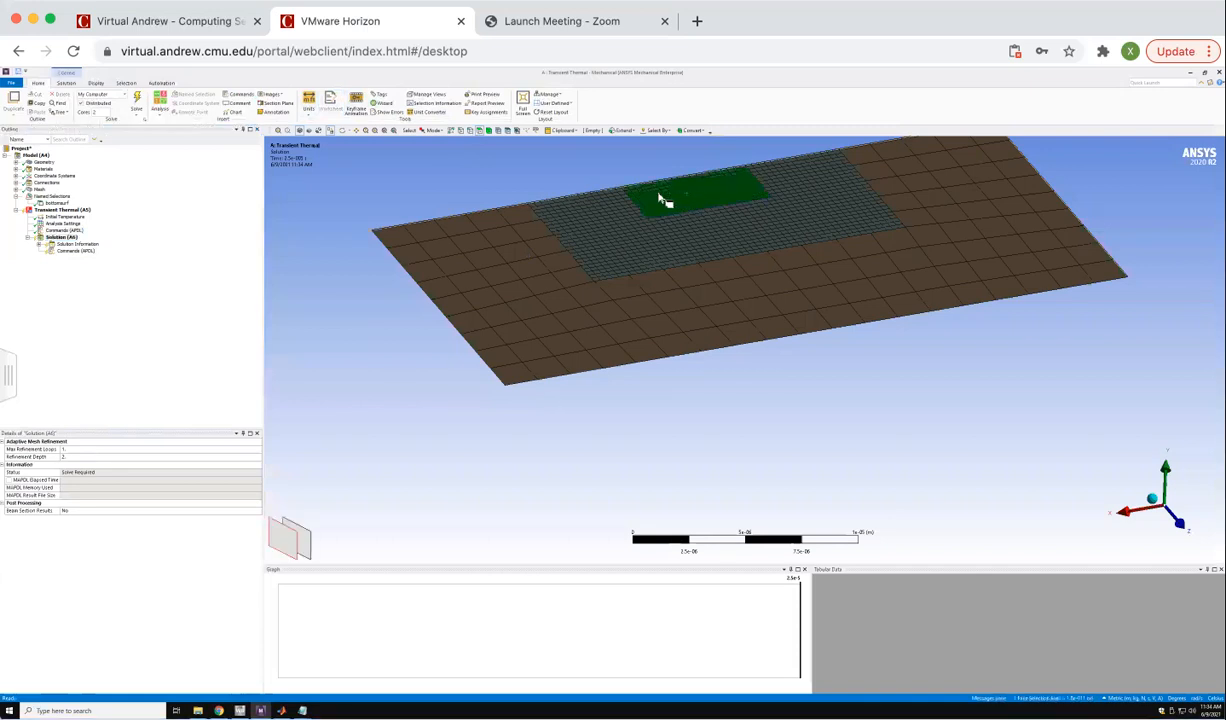
pyautogui.rightClick(660, 198)
pyautogui.moveTo(676, 200)
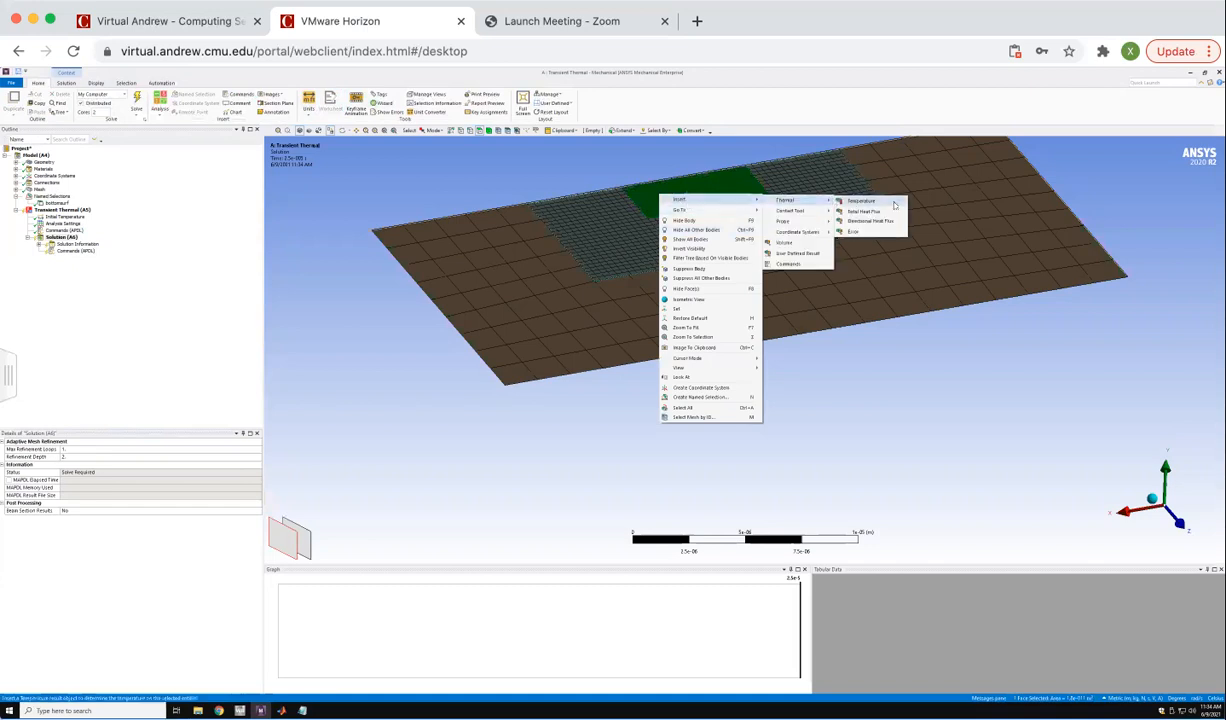
pyautogui.click(860, 201)
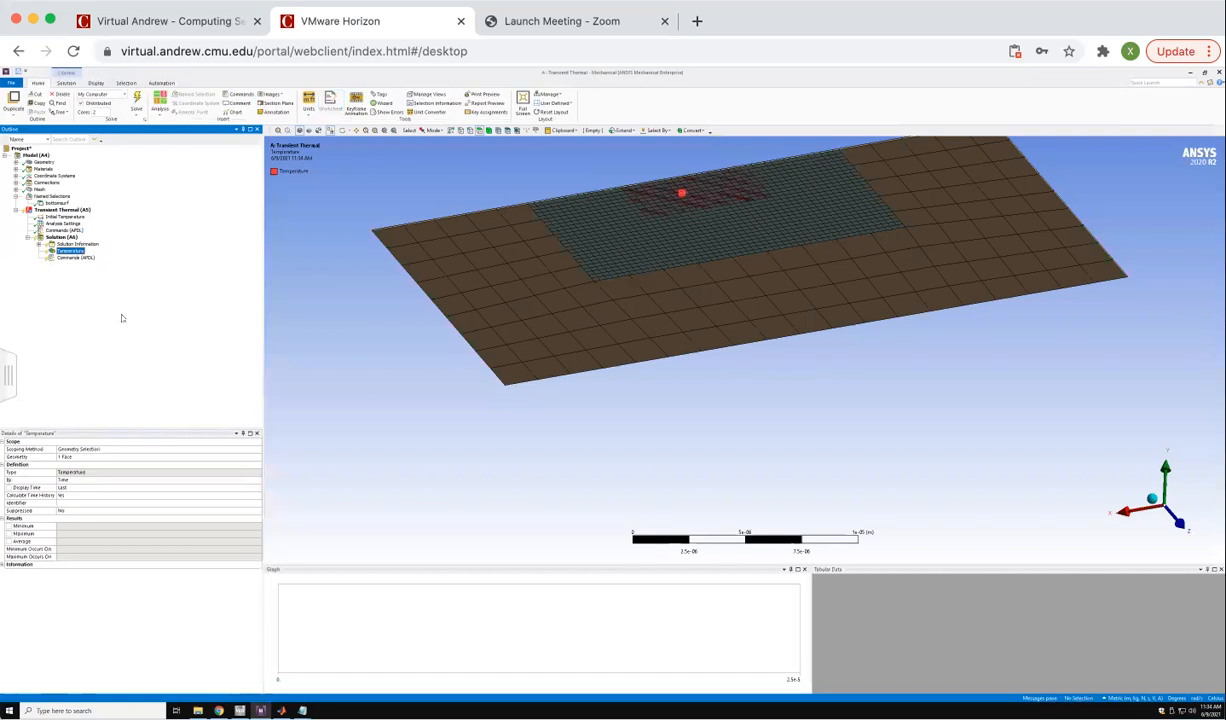
# Set the step end time in the analysis settings to 1.25e-8 s, matching the time step.
pyautogui.click(62, 223)
pyautogui.click(88, 486)
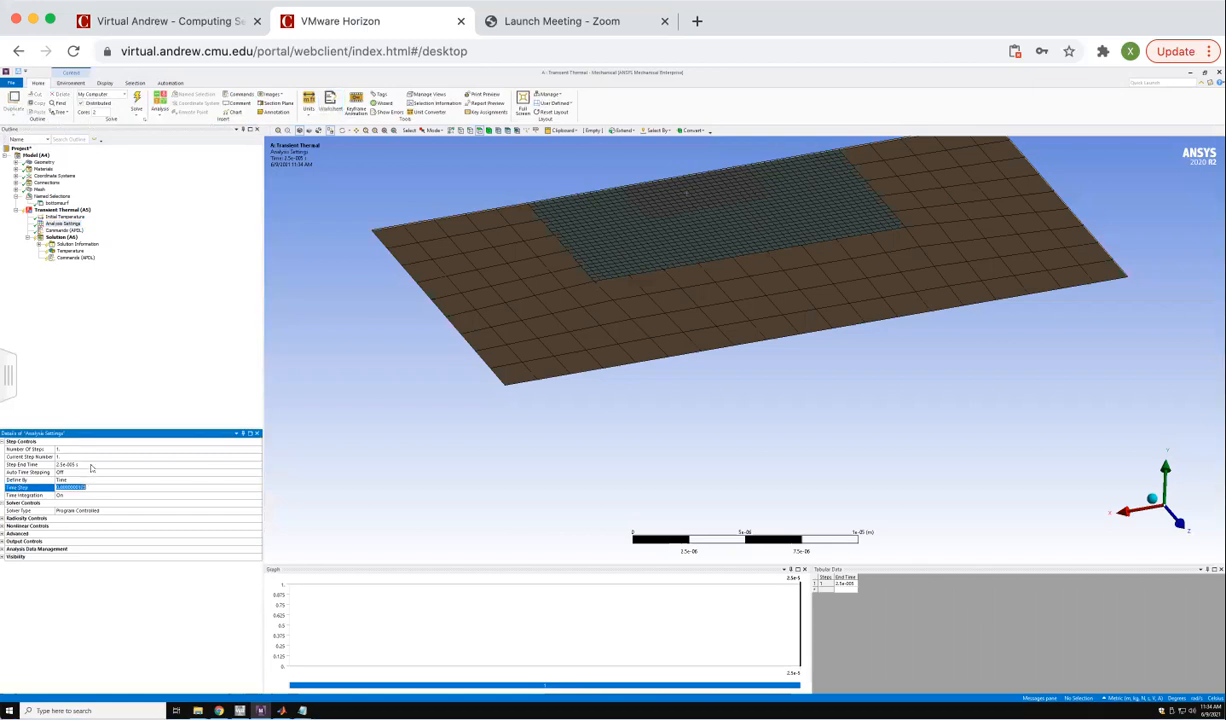
pyautogui.click(92, 464)
pyautogui.press('Return')
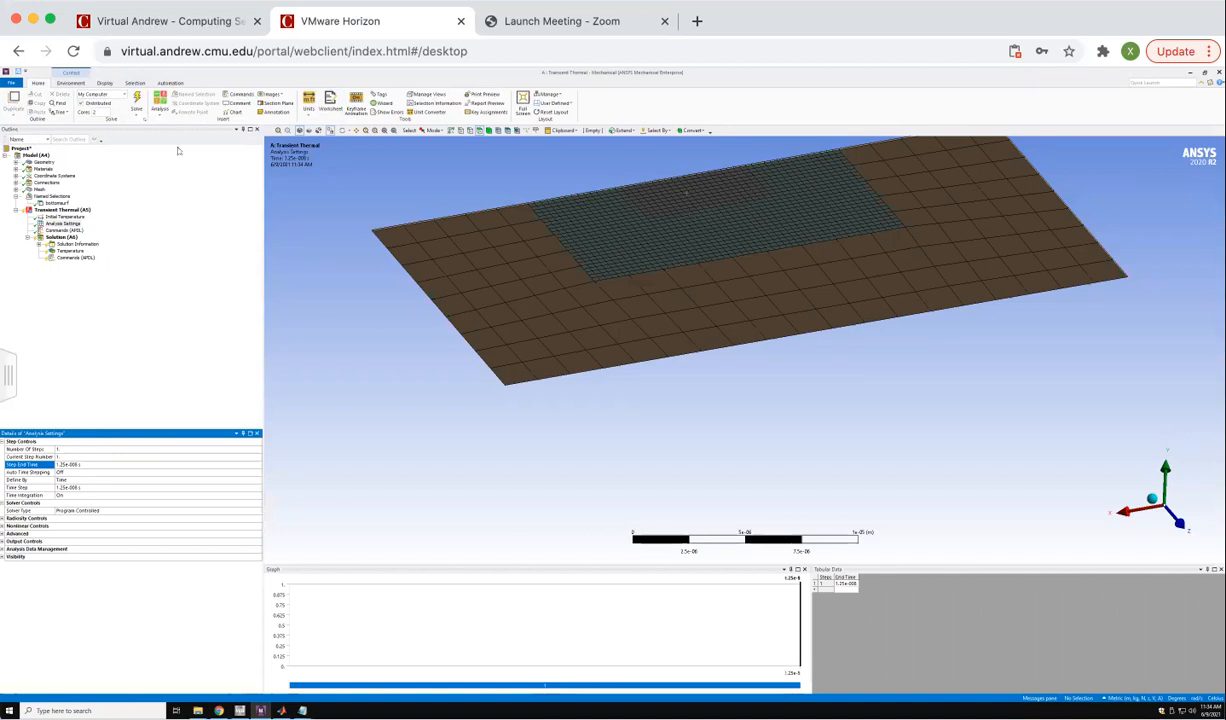
# Suppress the post-processing command object under the solution.
pyautogui.click(75, 257)
pyautogui.rightClick(75, 257)
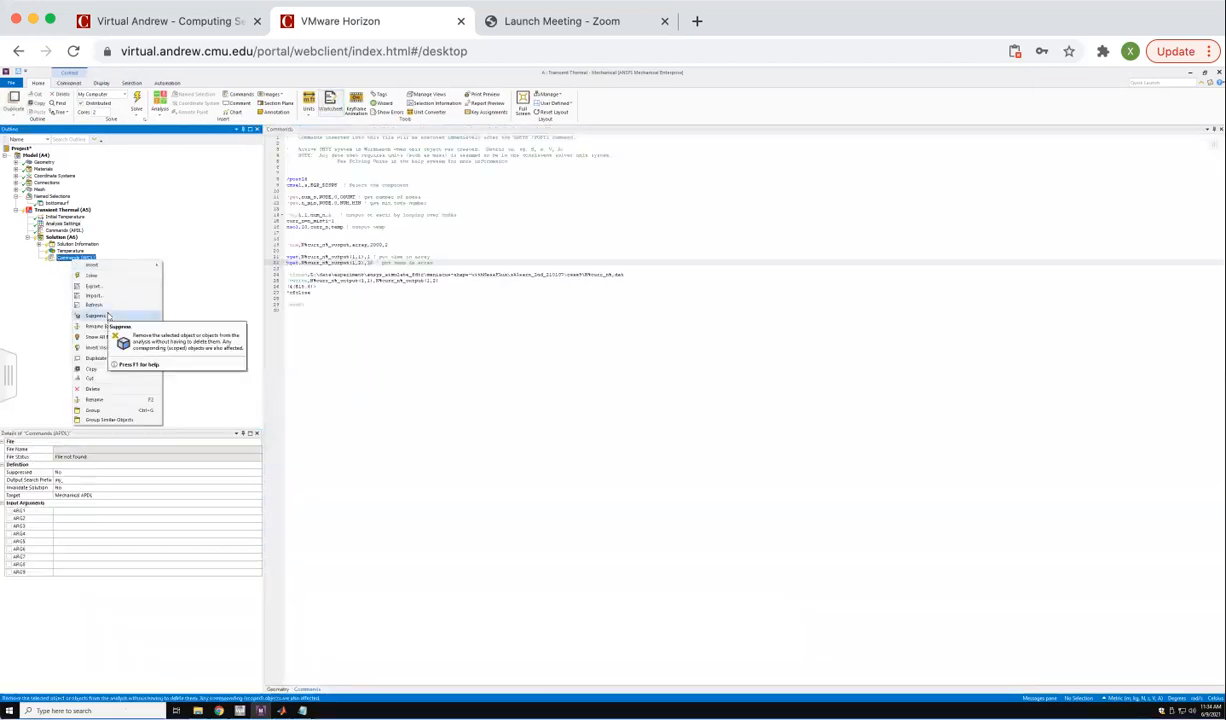
pyautogui.press('Escape')
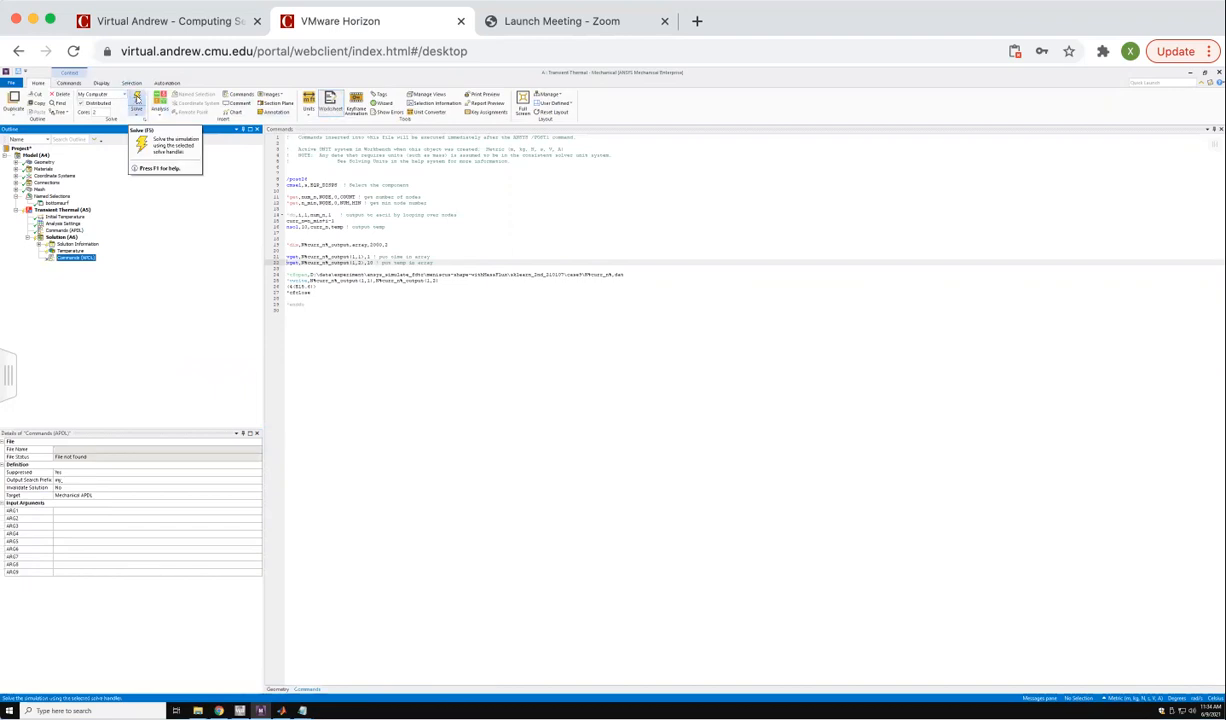
# Solve the transient thermal model and display the temperature result on the scoped face.
pyautogui.click(137, 99)
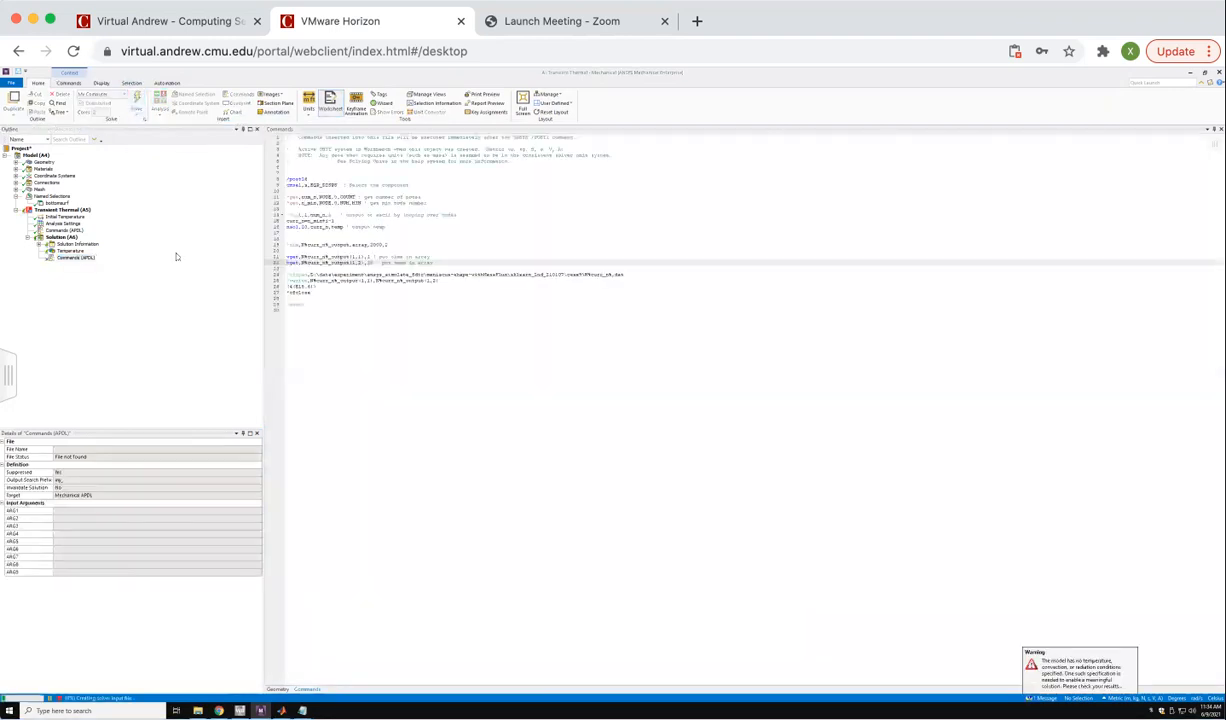
pyautogui.click(68, 251)
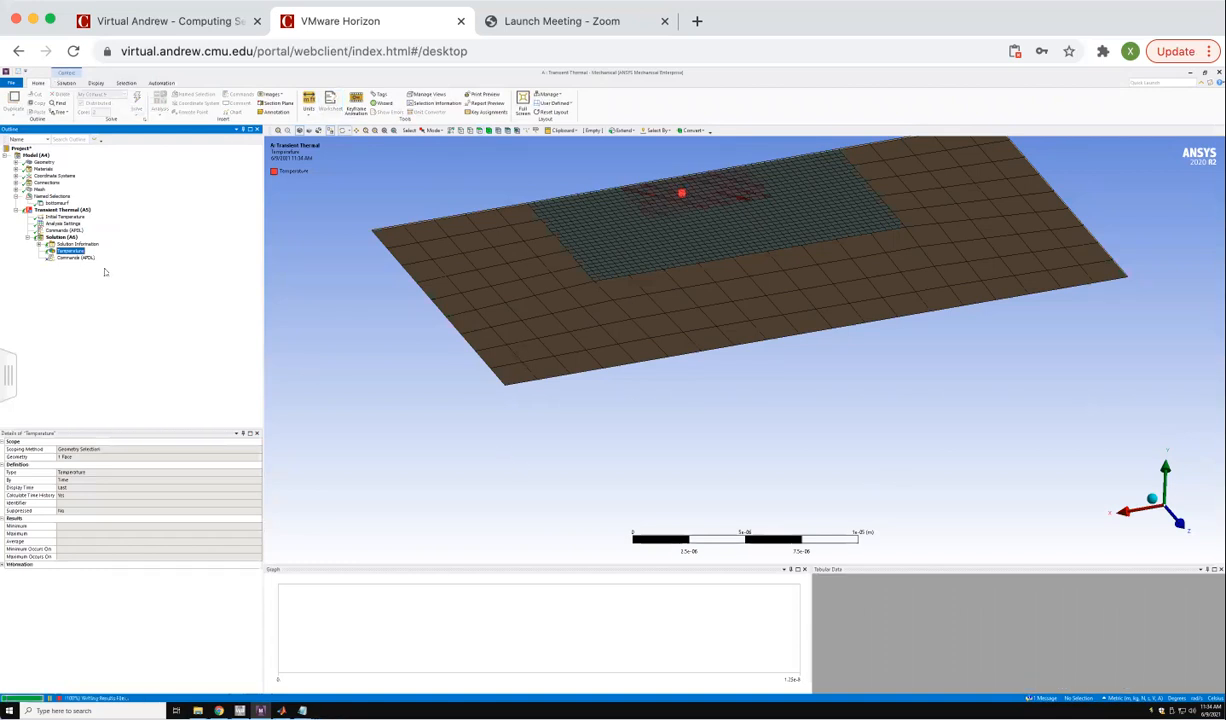
pyautogui.click(65, 251)
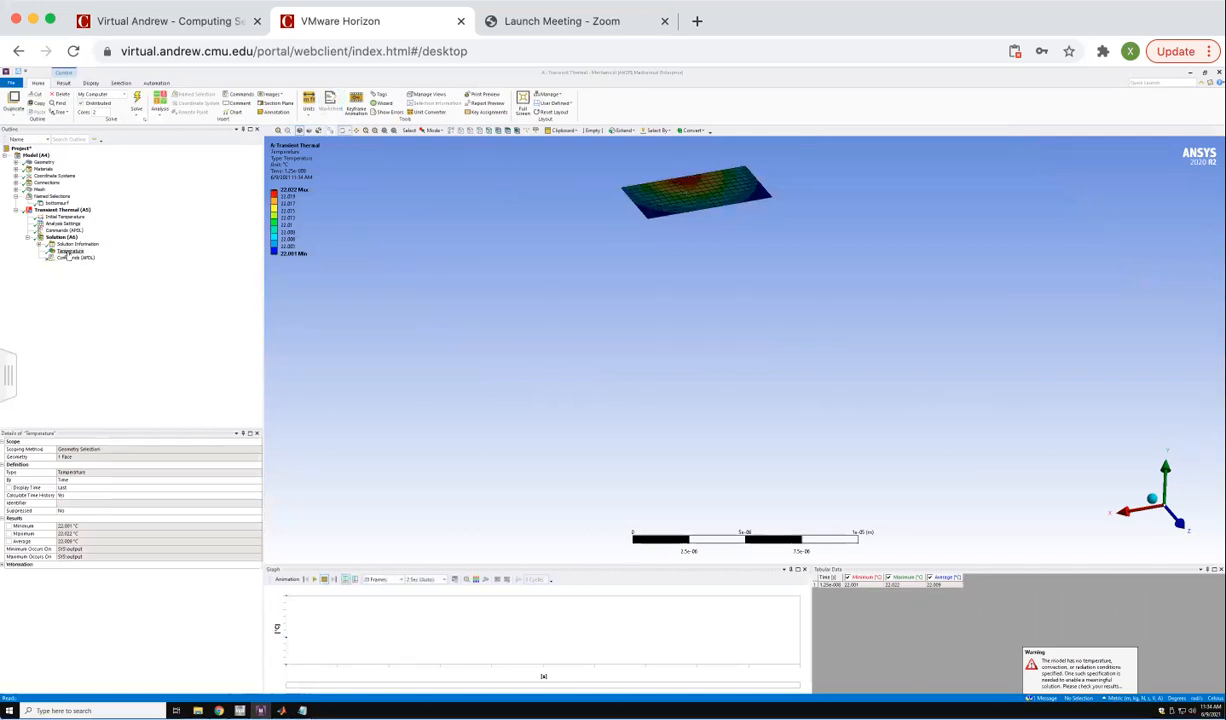
# Export the temperature result as a text file named output into the tutorial folder on the MyFiles drive.
pyautogui.rightClick(66, 254)
pyautogui.click(575, 301)
pyautogui.moveTo(693, 281); pyautogui.dragTo(686, 192, button='middle')
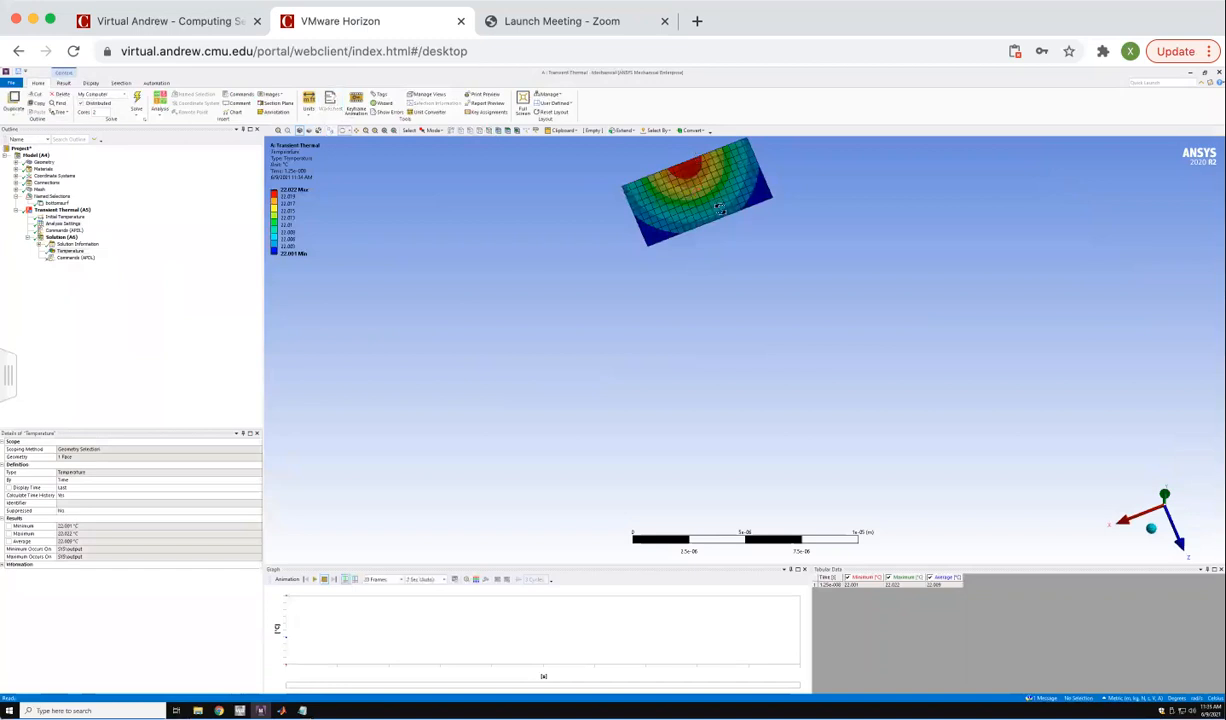
pyautogui.rightClick(70, 251)
pyautogui.moveTo(103, 255)
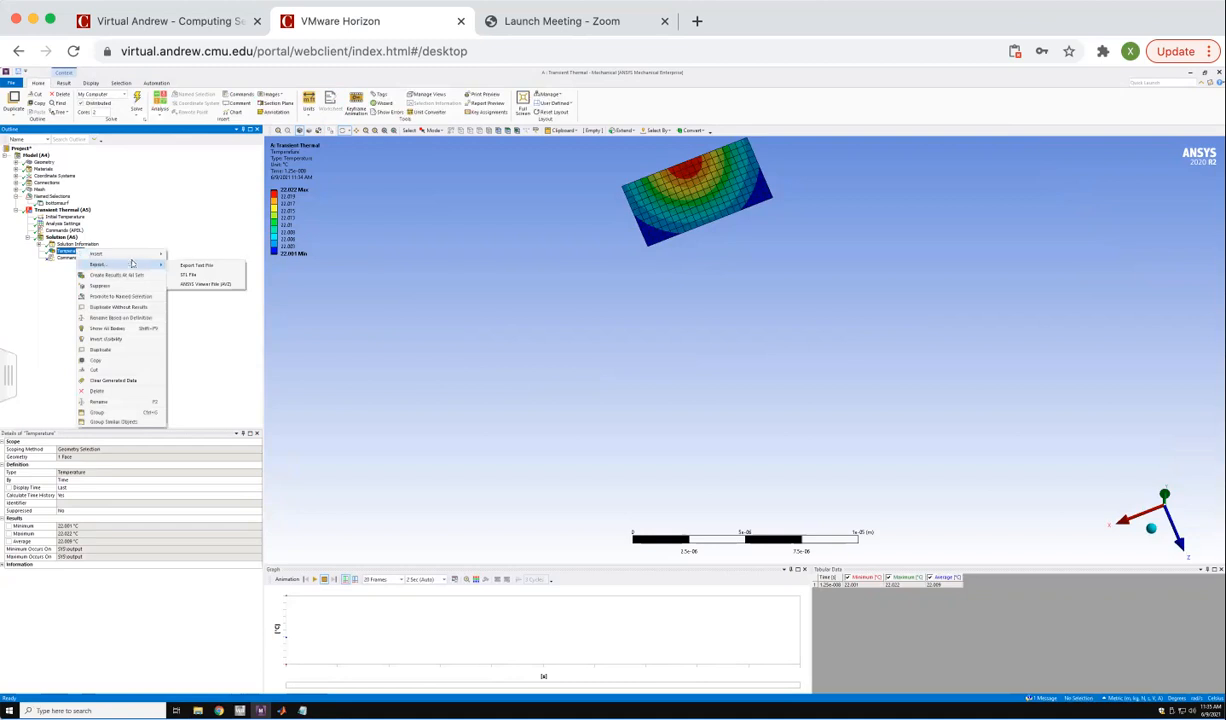
pyautogui.click(188, 262)
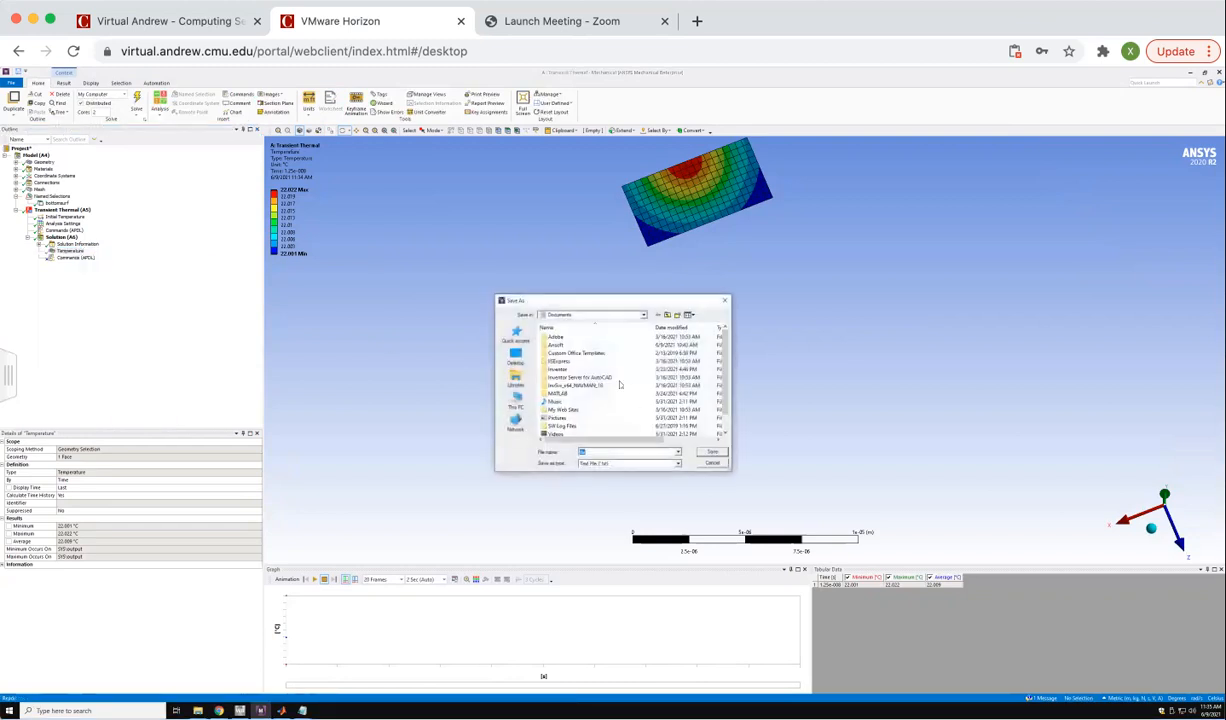
pyautogui.click(643, 316)
pyautogui.click(643, 316)
pyautogui.click(622, 315)
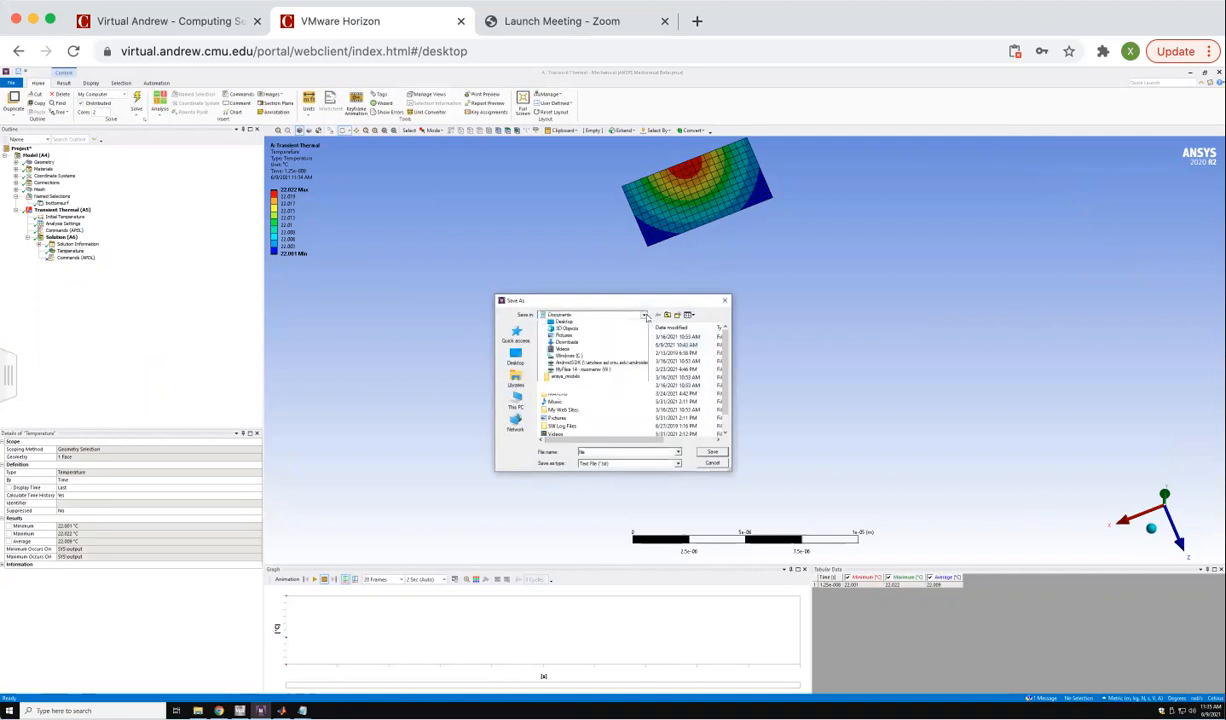
pyautogui.click(565, 425)
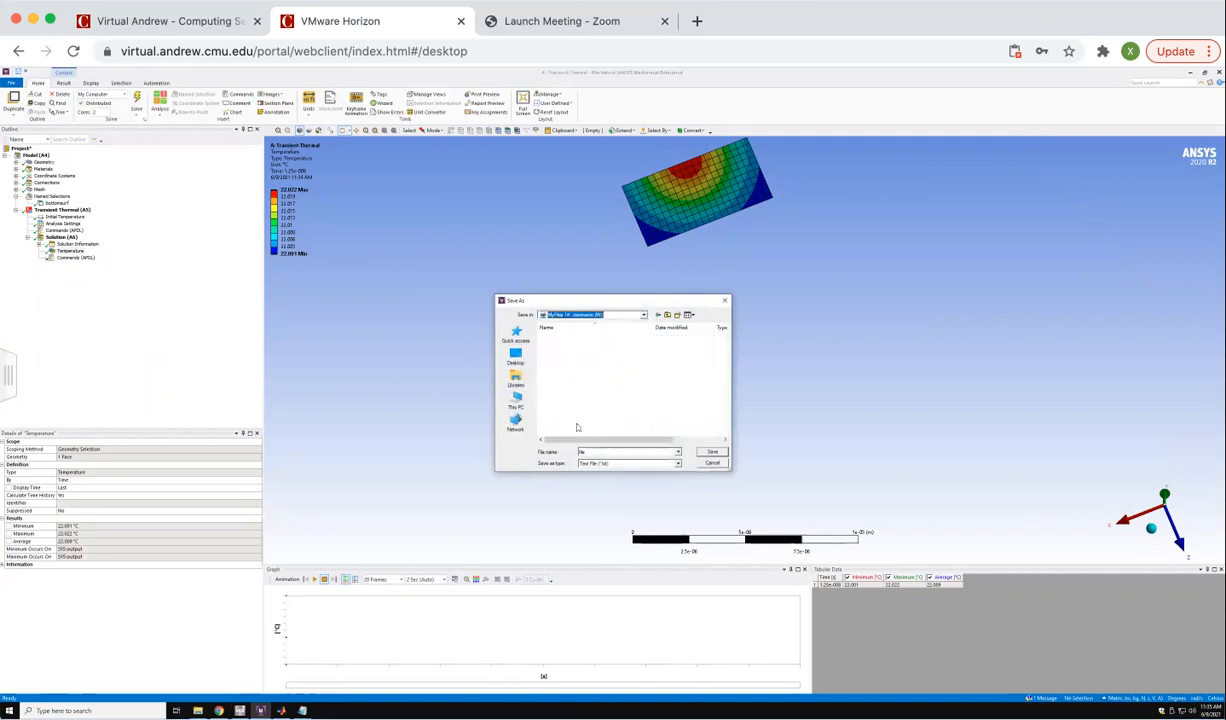
pyautogui.doubleClick(556, 402)
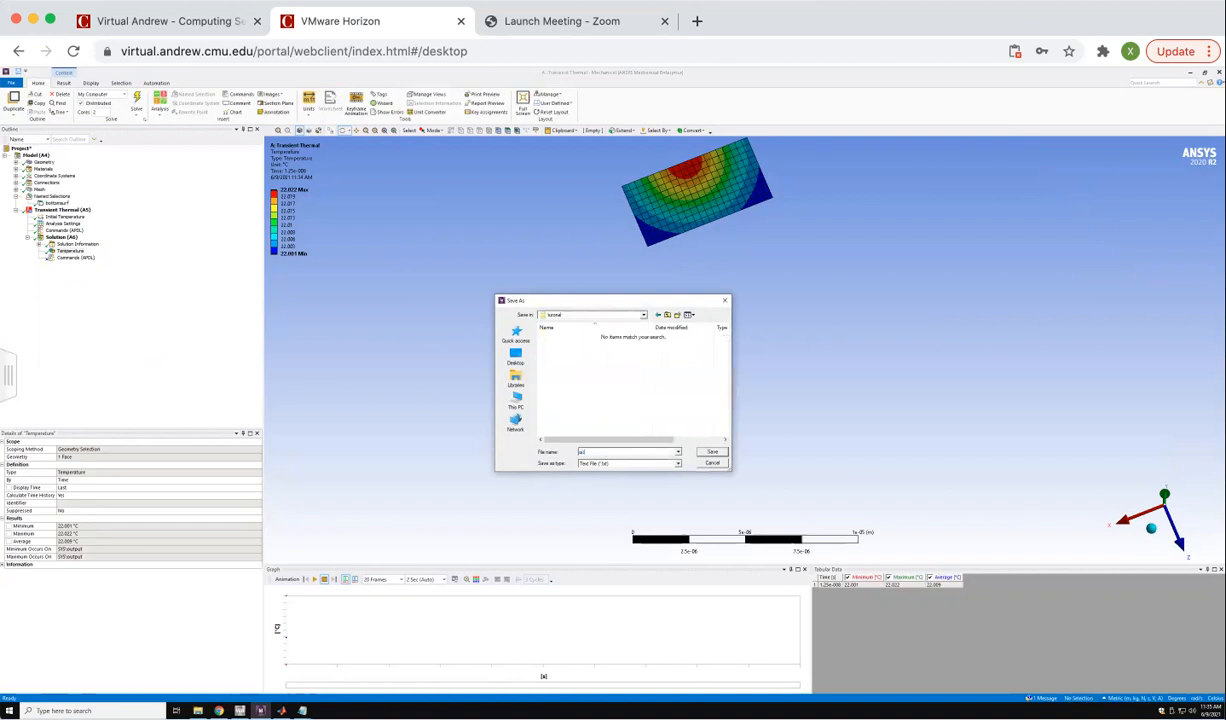
pyautogui.click(711, 453)
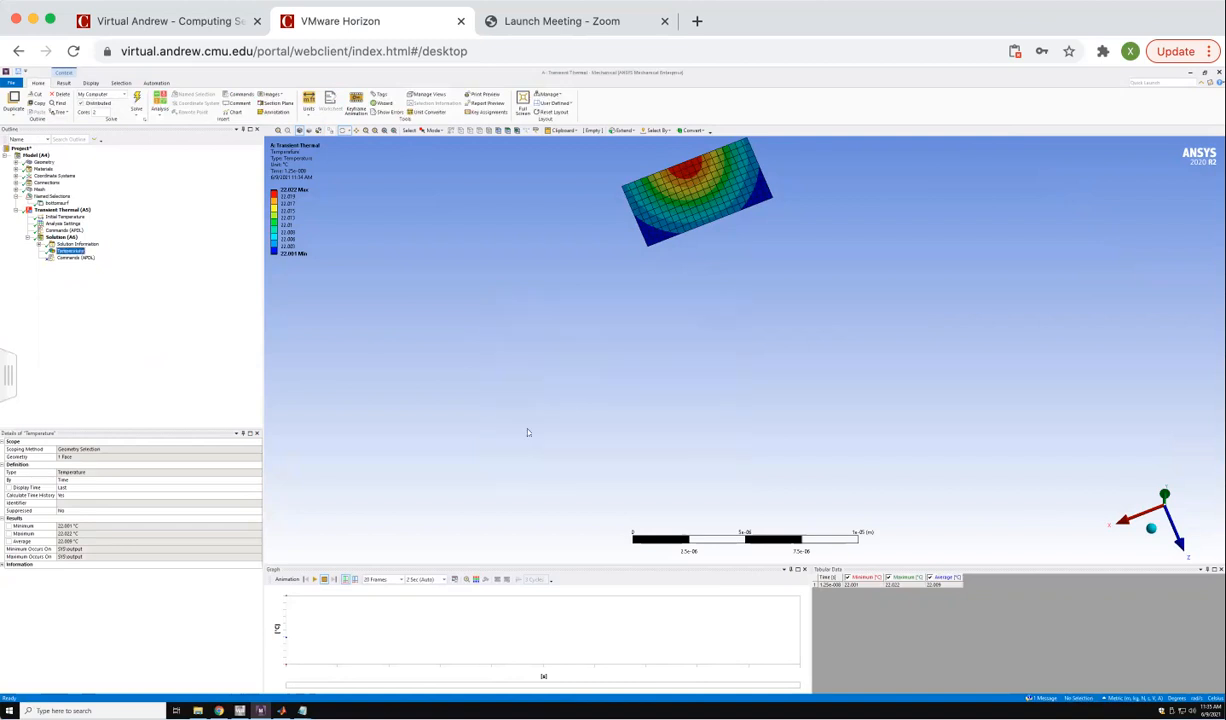
# Open the exported output file from the tutorial folder and check the first and last node numbers listed in it.
pyautogui.click(198, 711)
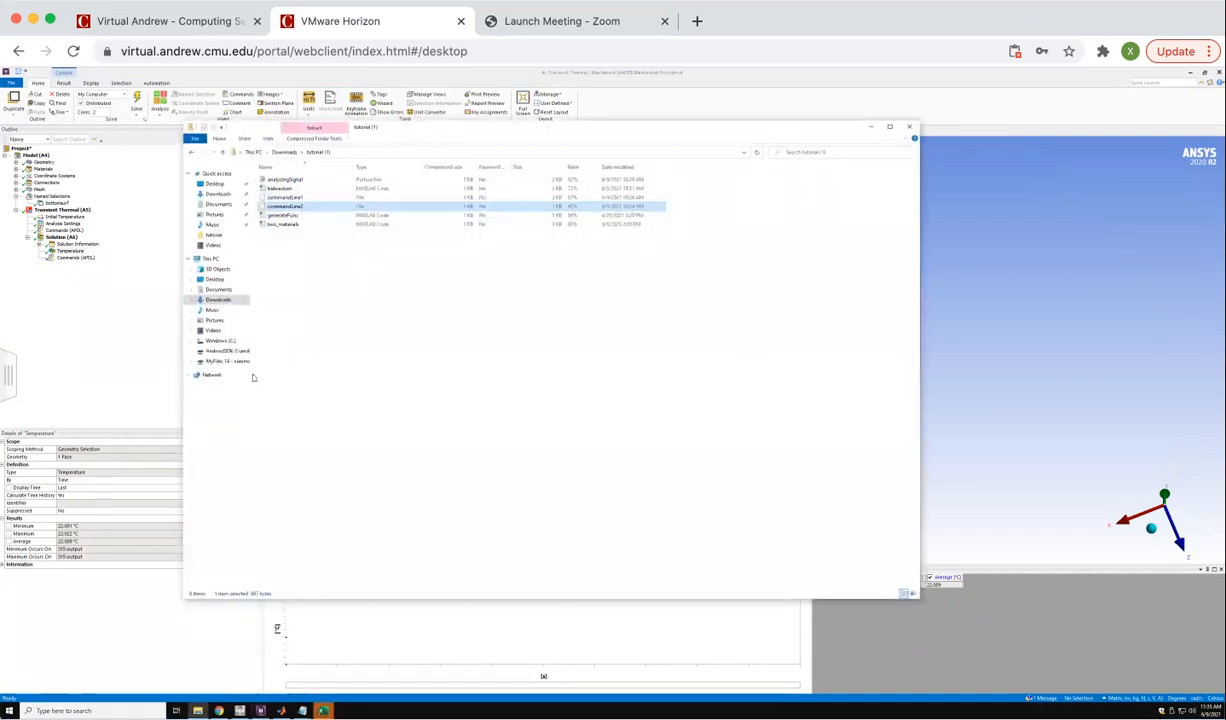
pyautogui.click(241, 361)
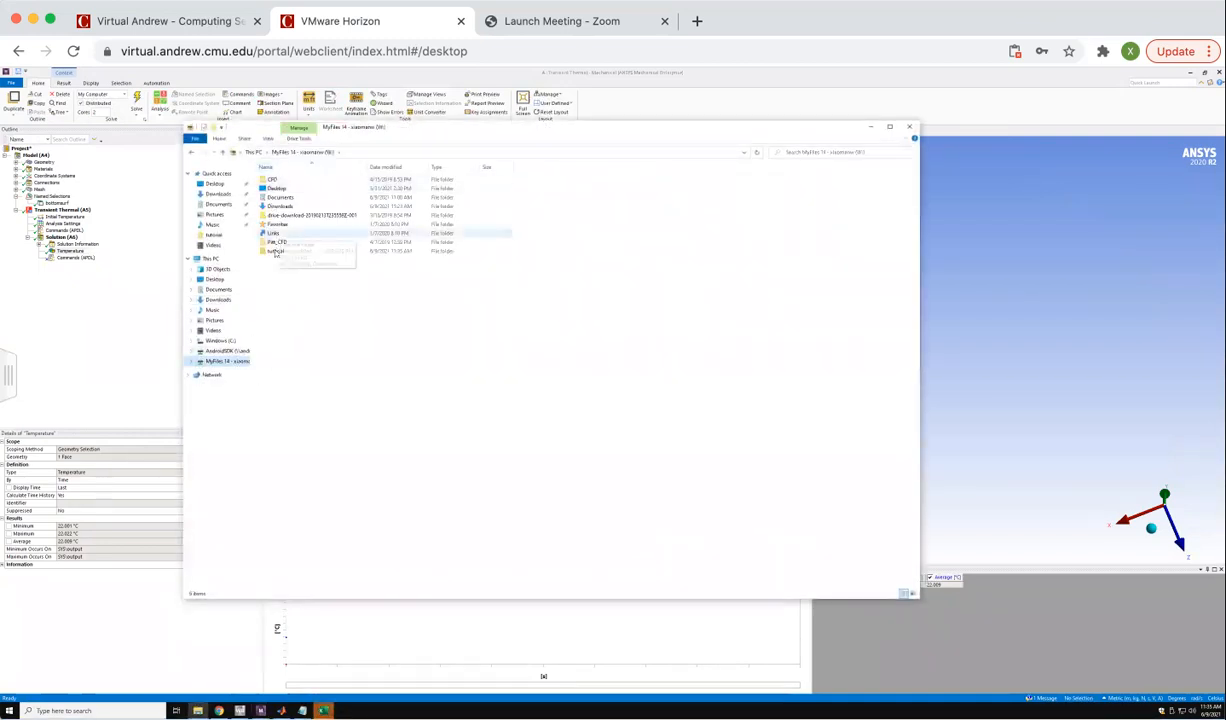
pyautogui.doubleClick(285, 224)
pyautogui.doubleClick(276, 188)
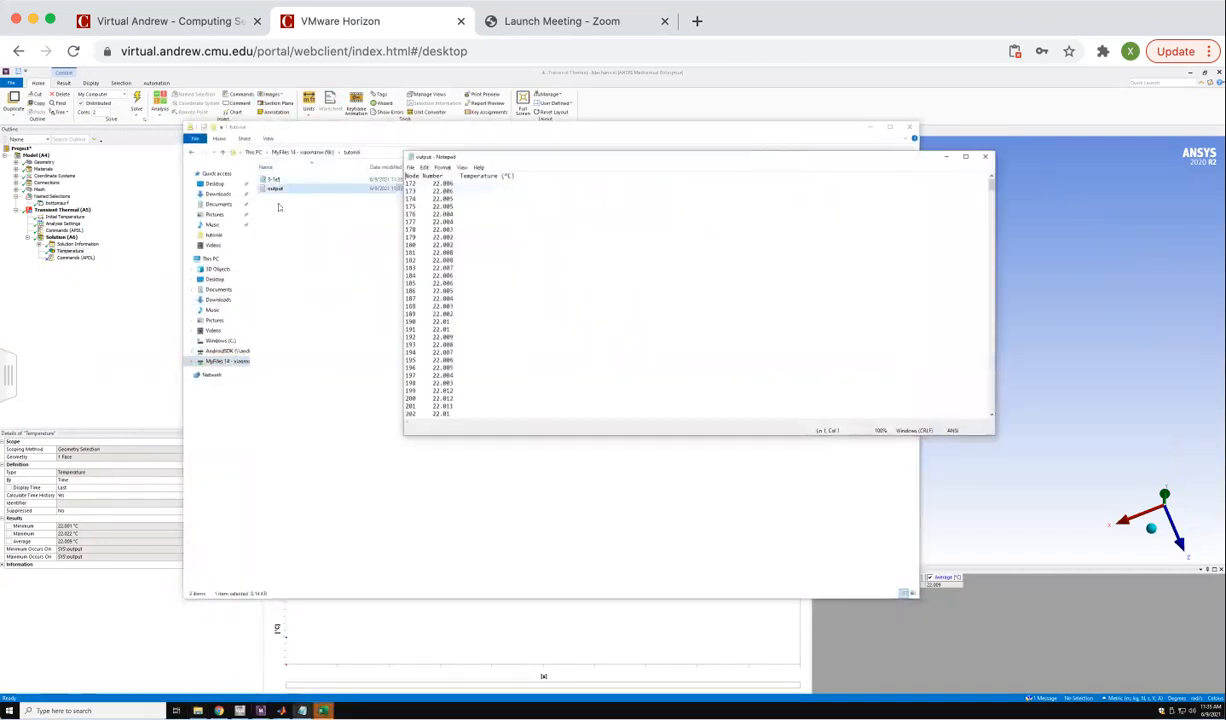
pyautogui.moveTo(417, 184); pyautogui.dragTo(405, 184)
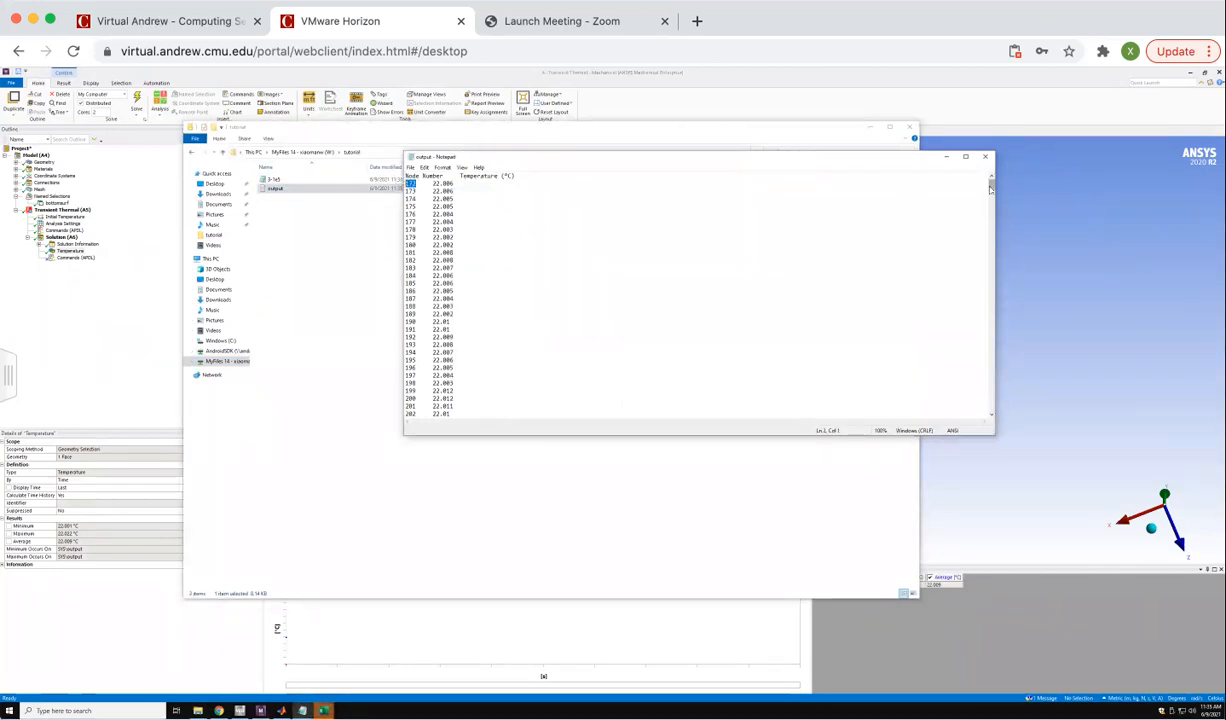
pyautogui.moveTo(991, 185); pyautogui.dragTo(991, 419)
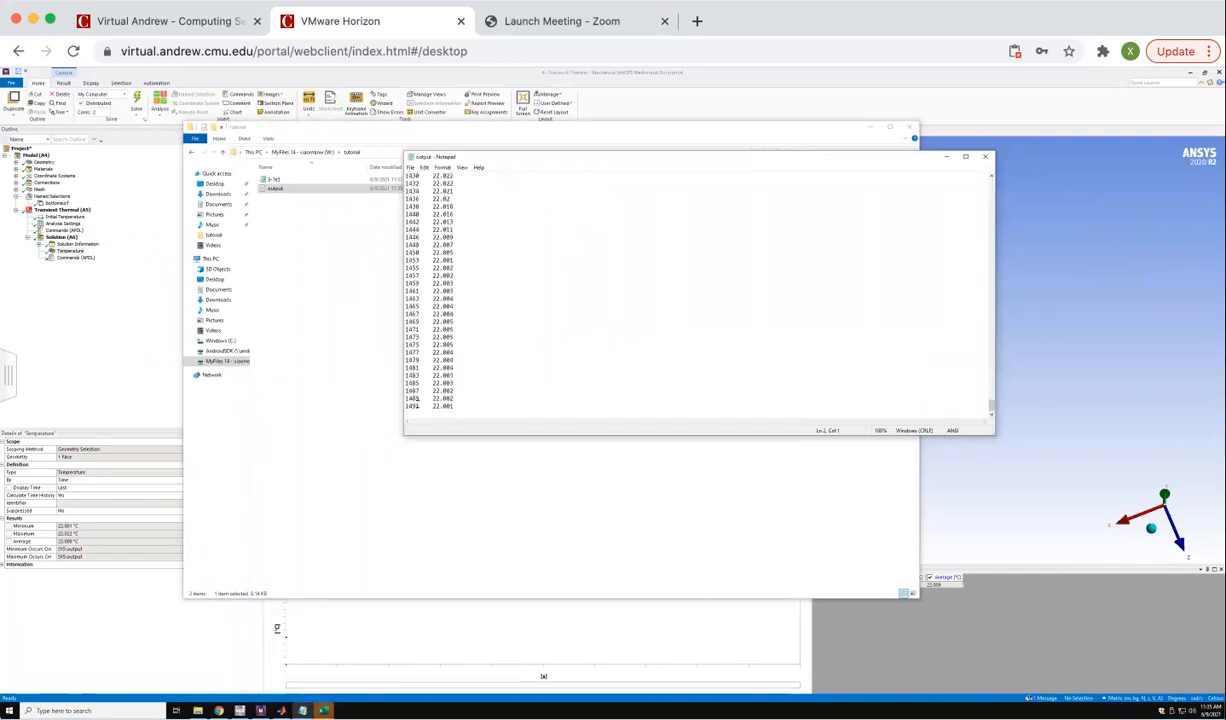
pyautogui.moveTo(419, 407); pyautogui.dragTo(405, 407)
# Set the node range in the nsel line of the transient thermal heating commands to 172,1491.
pyautogui.click(66, 251)
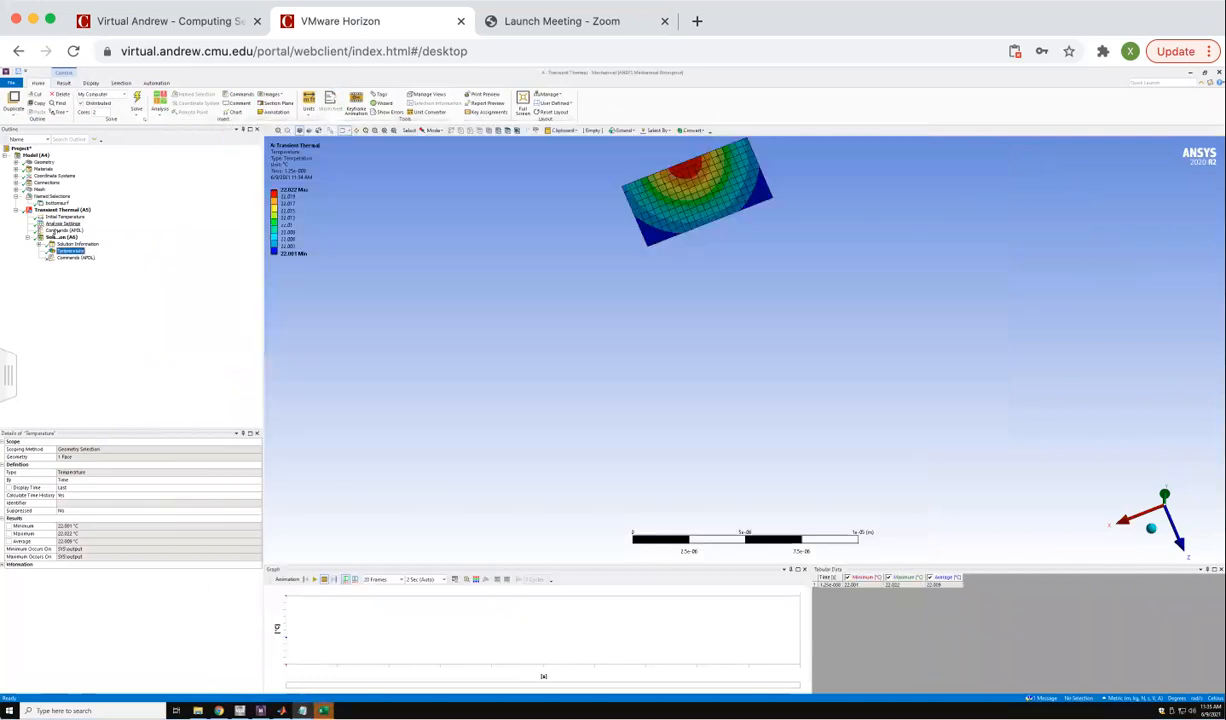
pyautogui.click(62, 230)
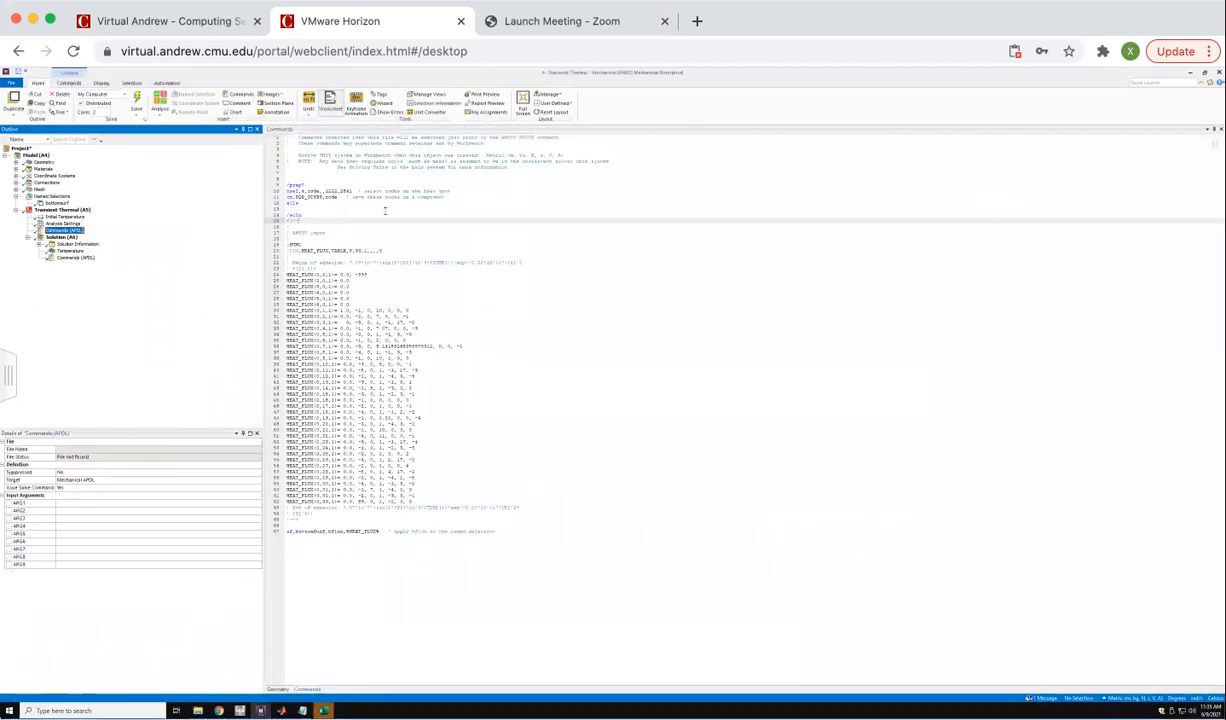
pyautogui.click(337, 191)
pyautogui.press('BackSpace')
pyautogui.press('BackSpace')
pyautogui.press('BackSpace')
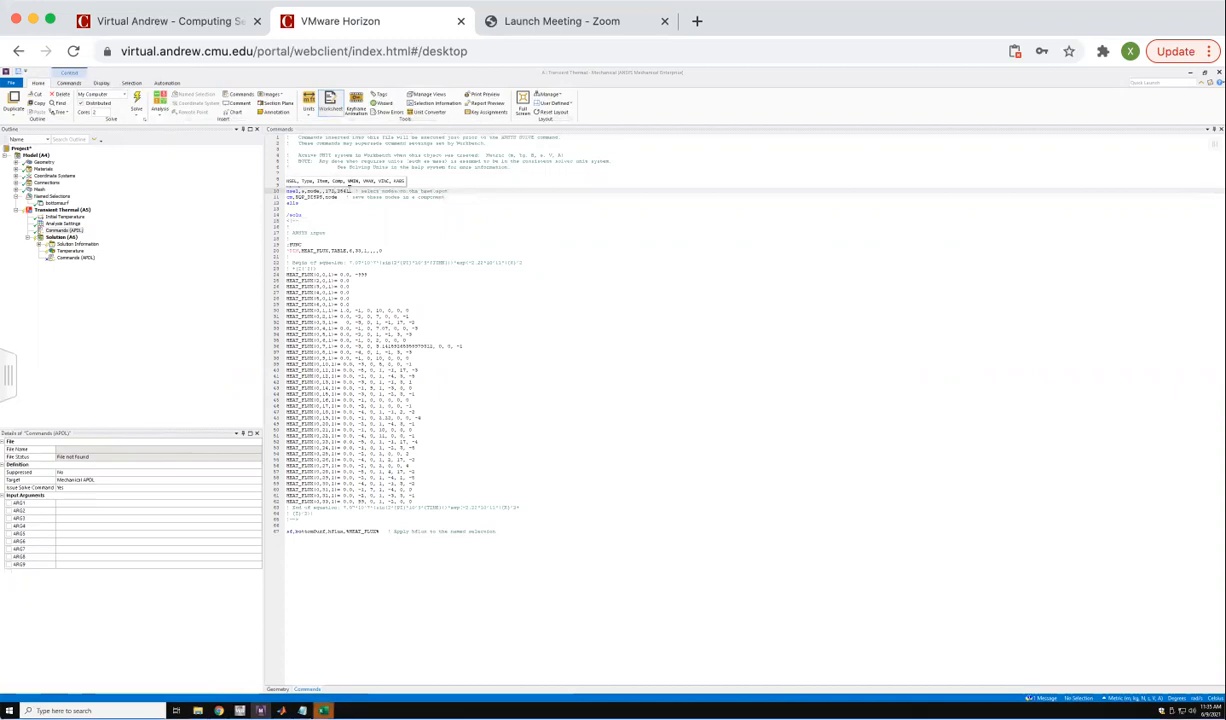
pyautogui.press('BackSpace')
pyautogui.press('BackSpace')
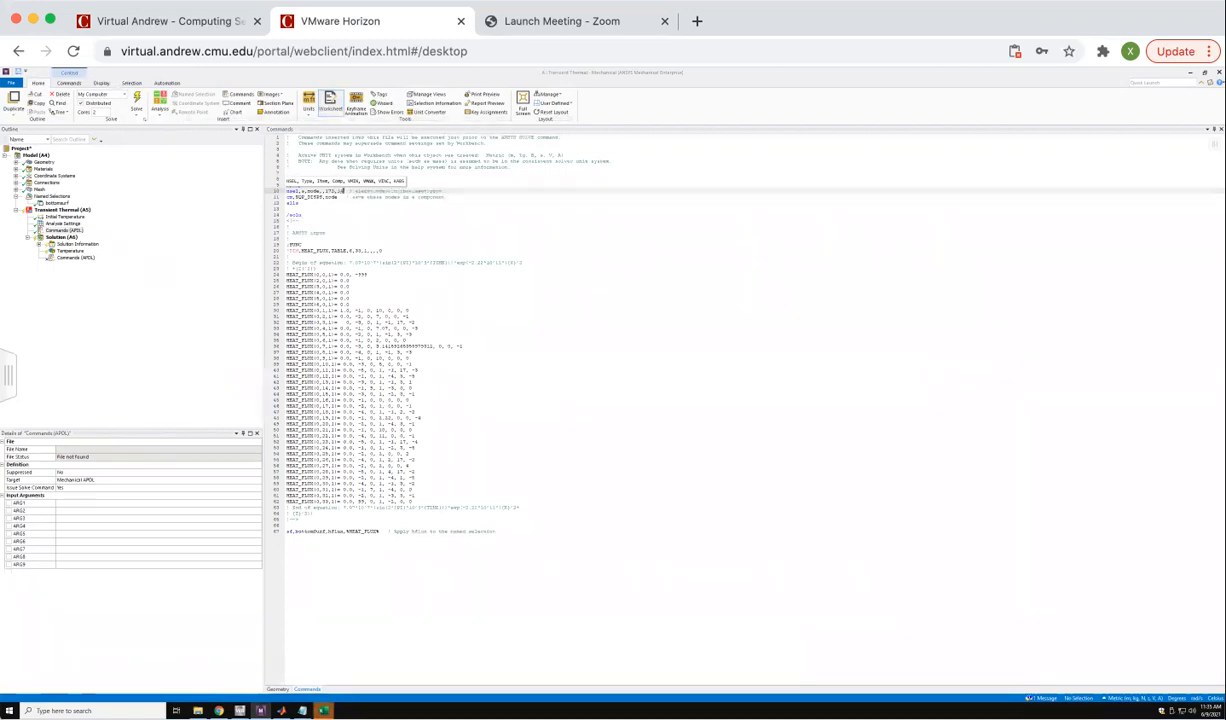
pyautogui.click(298, 219)
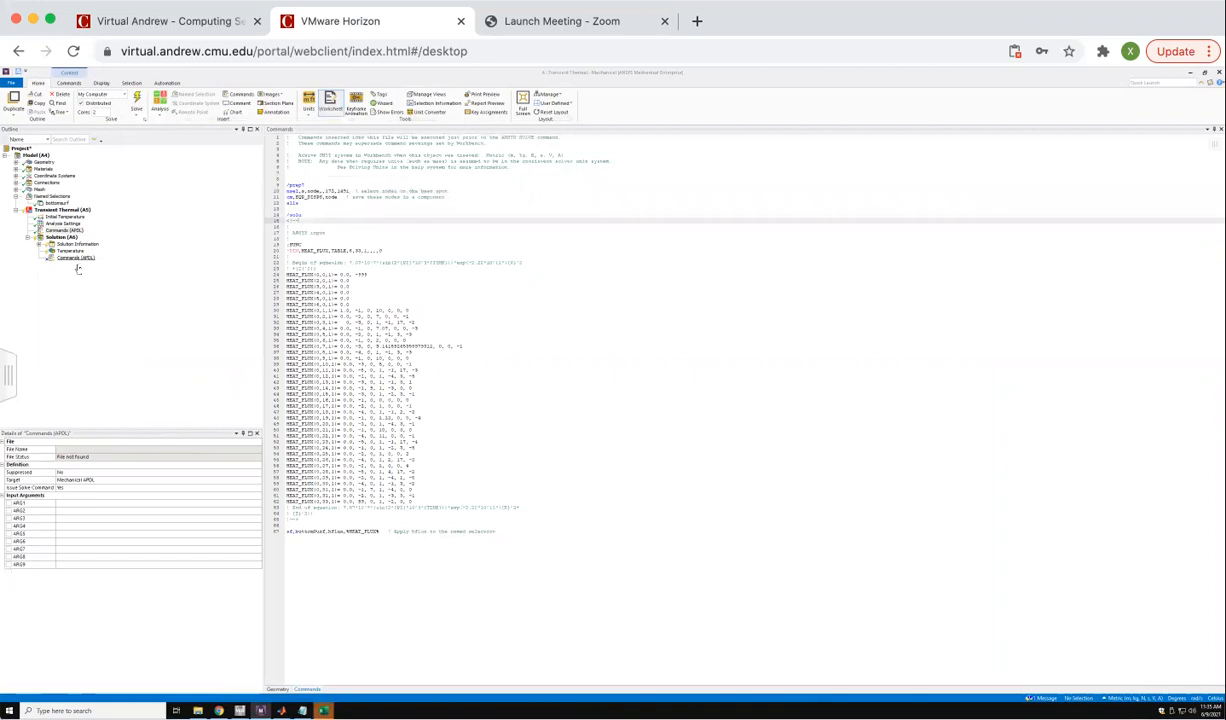
# Unsuppress the post-processing command object under the solution and enter a new step end time in the analysis settings.
pyautogui.rightClick(72, 258)
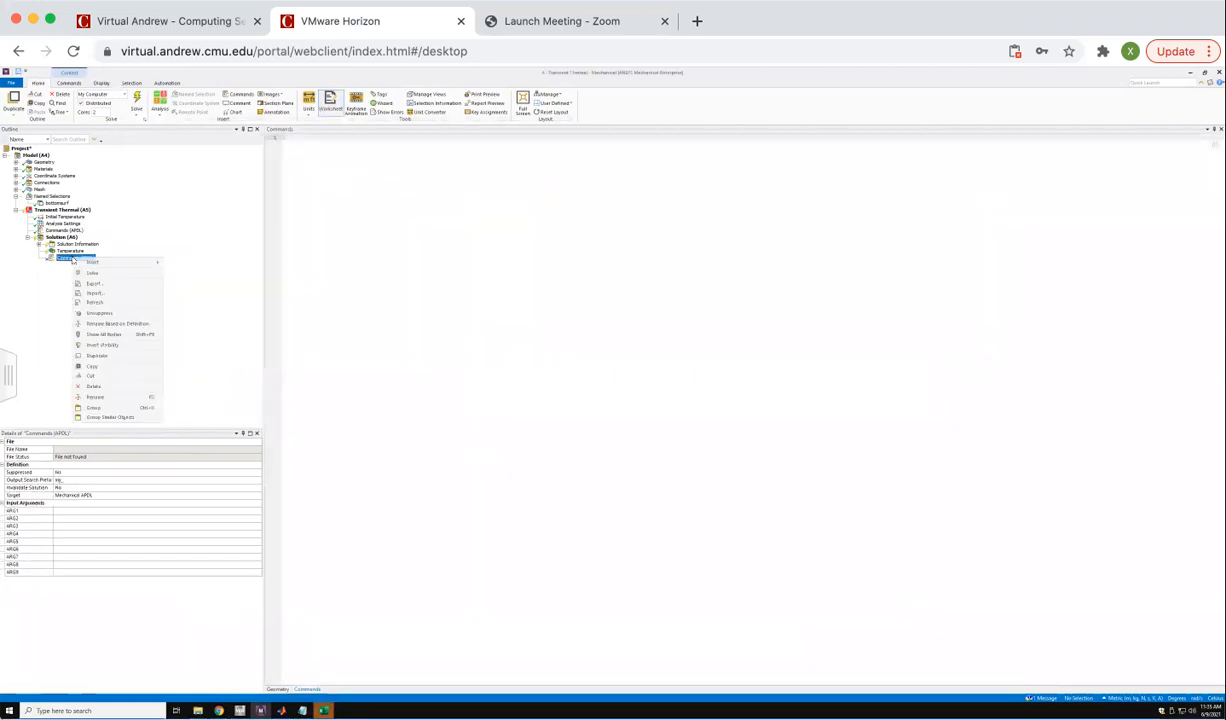
pyautogui.click(119, 315)
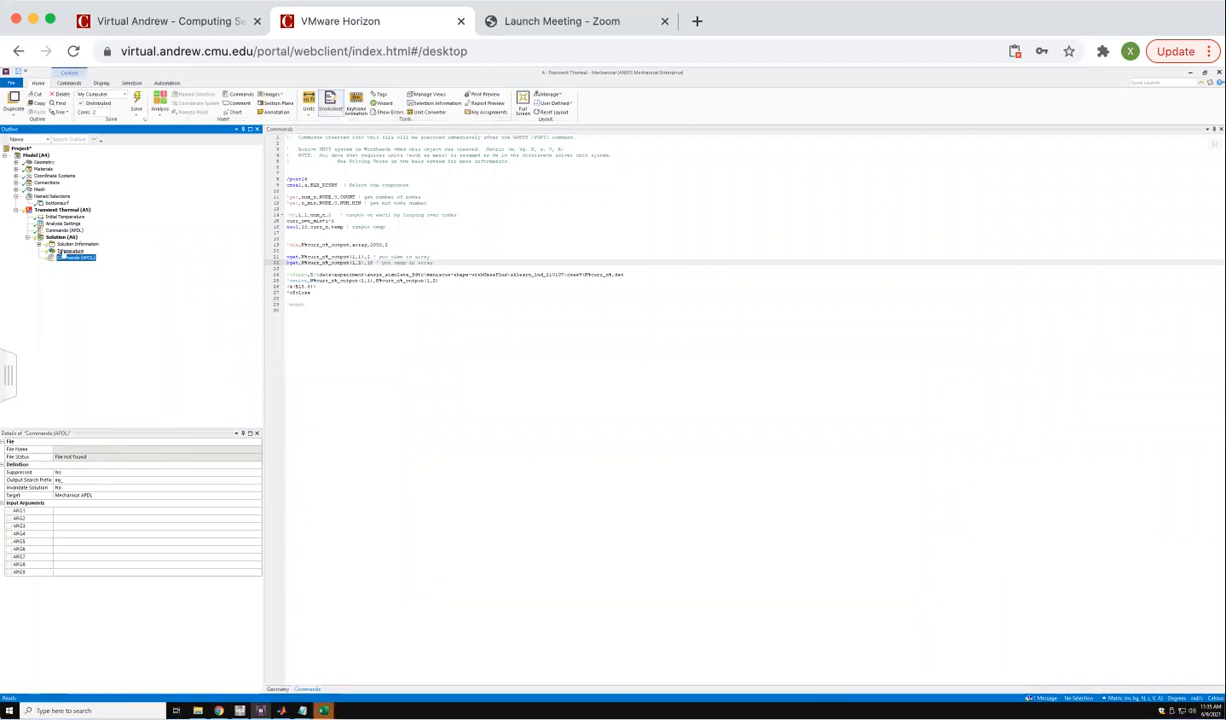
pyautogui.click(62, 223)
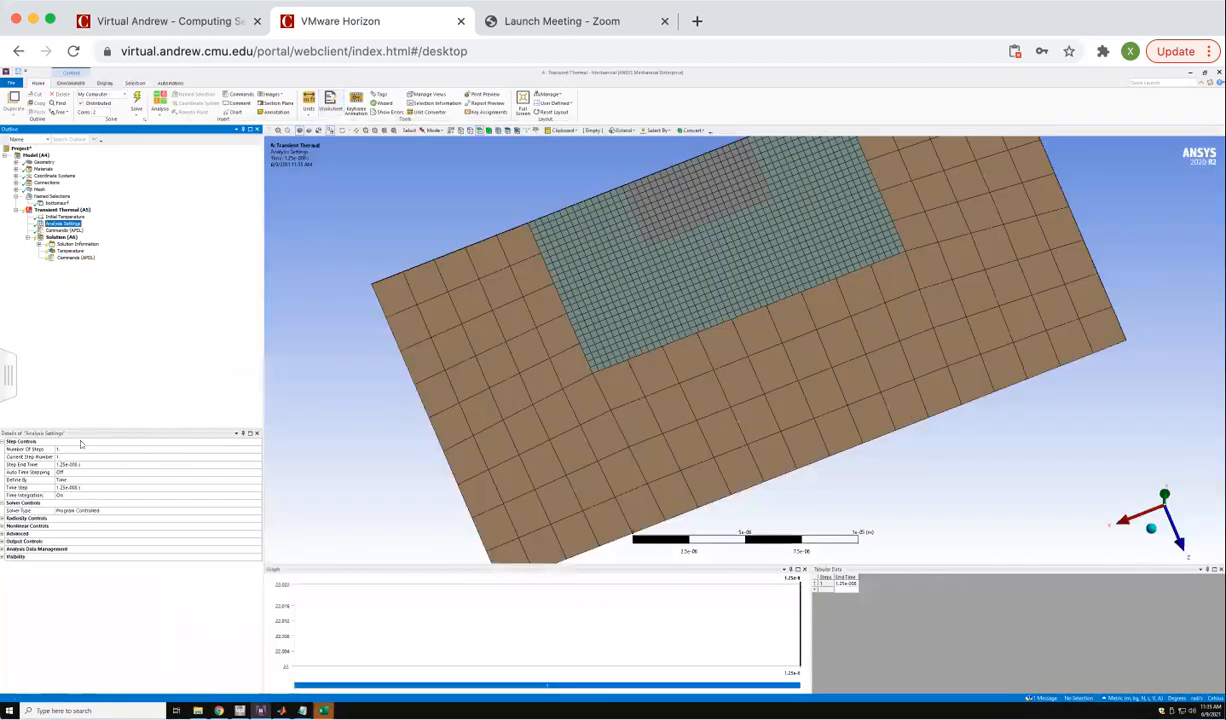
pyautogui.click(109, 464)
pyautogui.write('4')
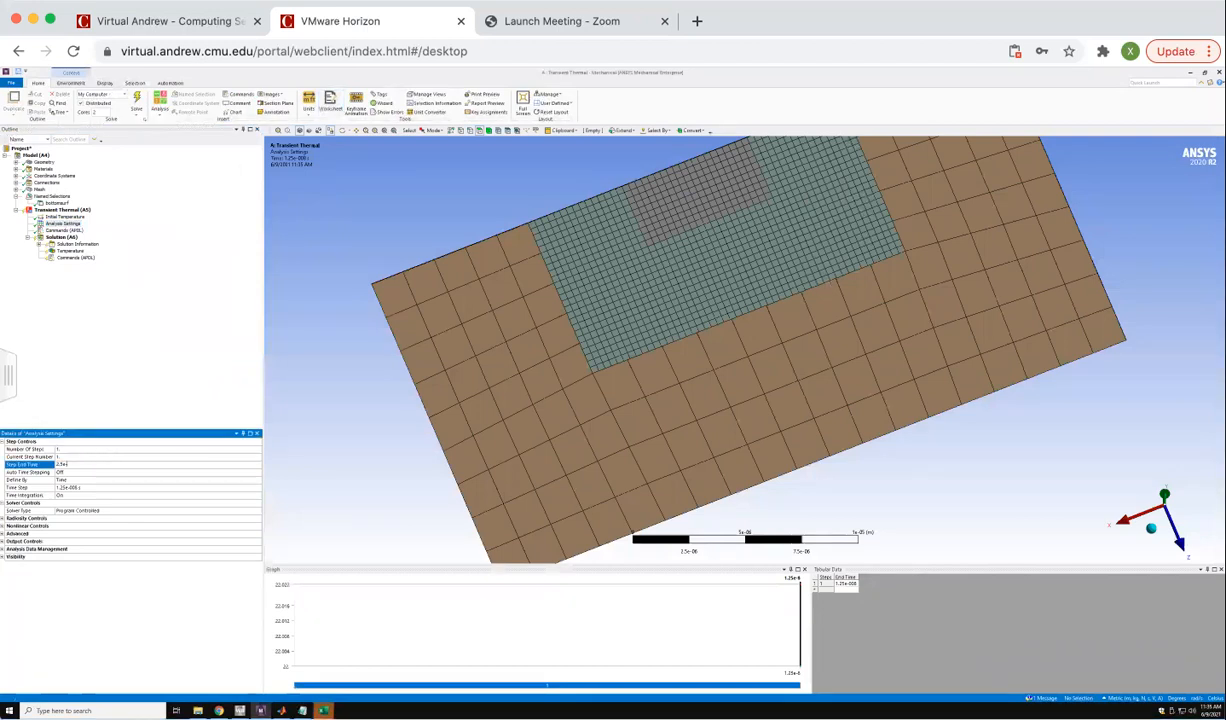
pyautogui.press('Return')
# Create a subfolder named tutorial inside the MyFiles tutorial folder for the nodal output files and open it.
pyautogui.click(75, 257)
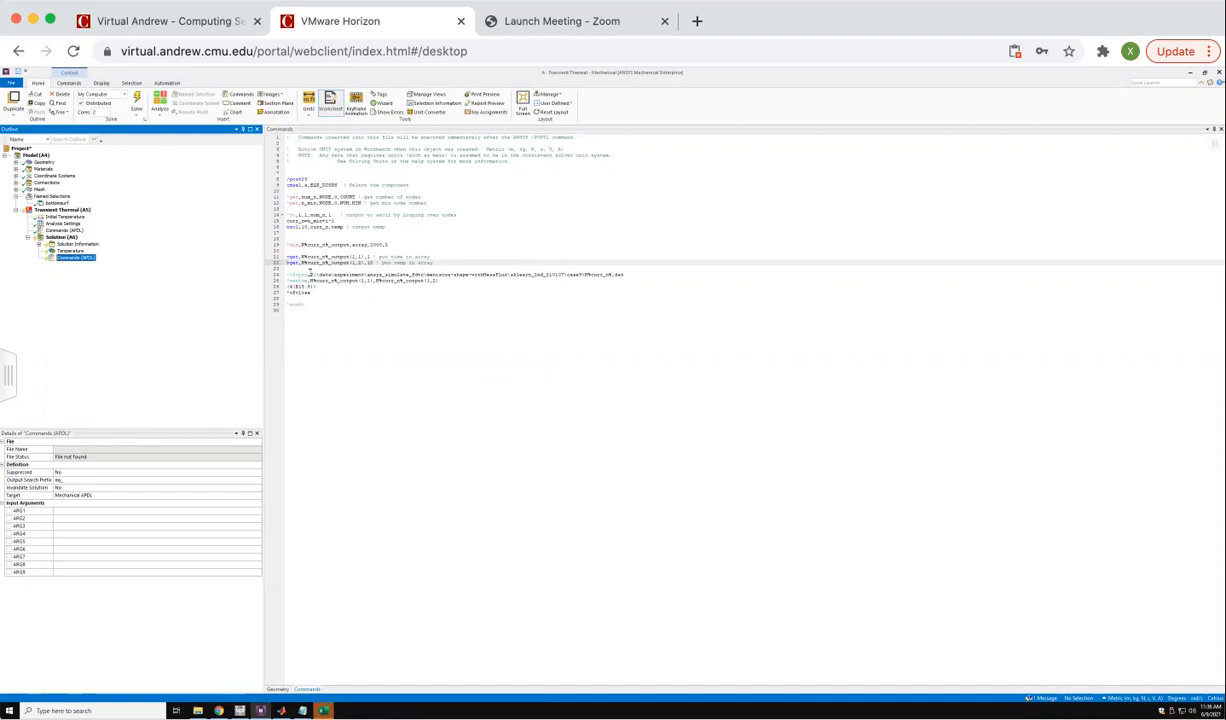
pyautogui.moveTo(311, 274); pyautogui.dragTo(582, 274)
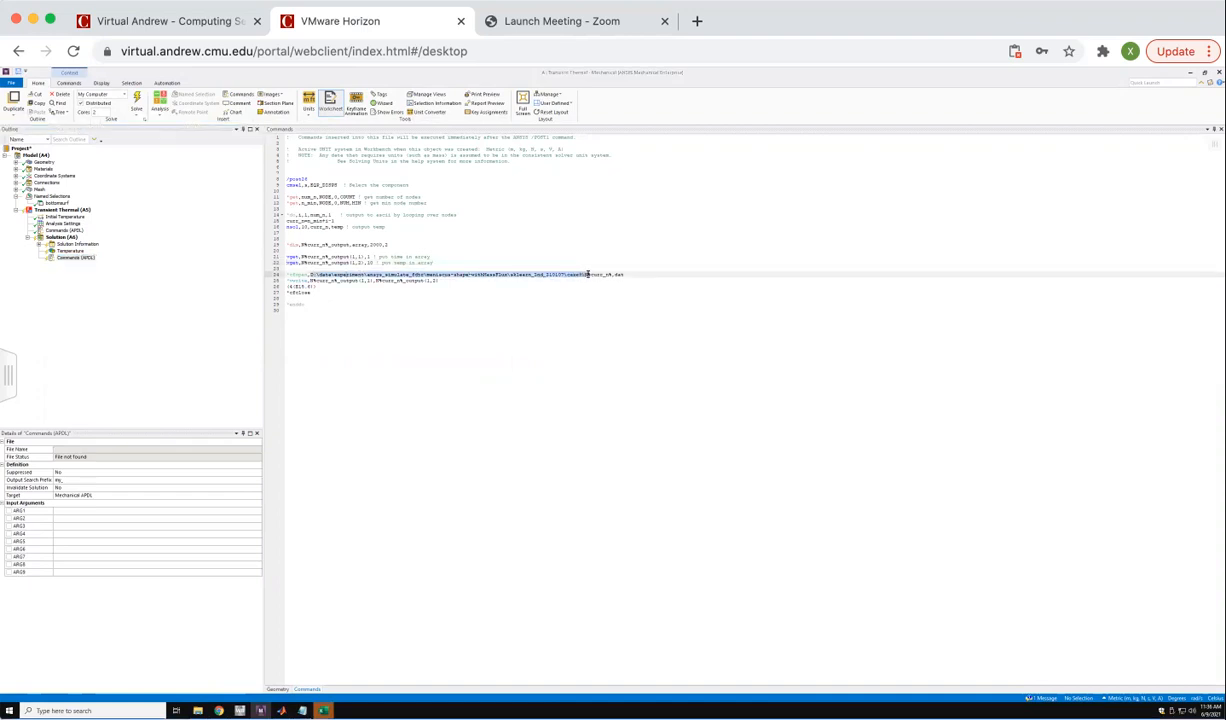
pyautogui.click(198, 710)
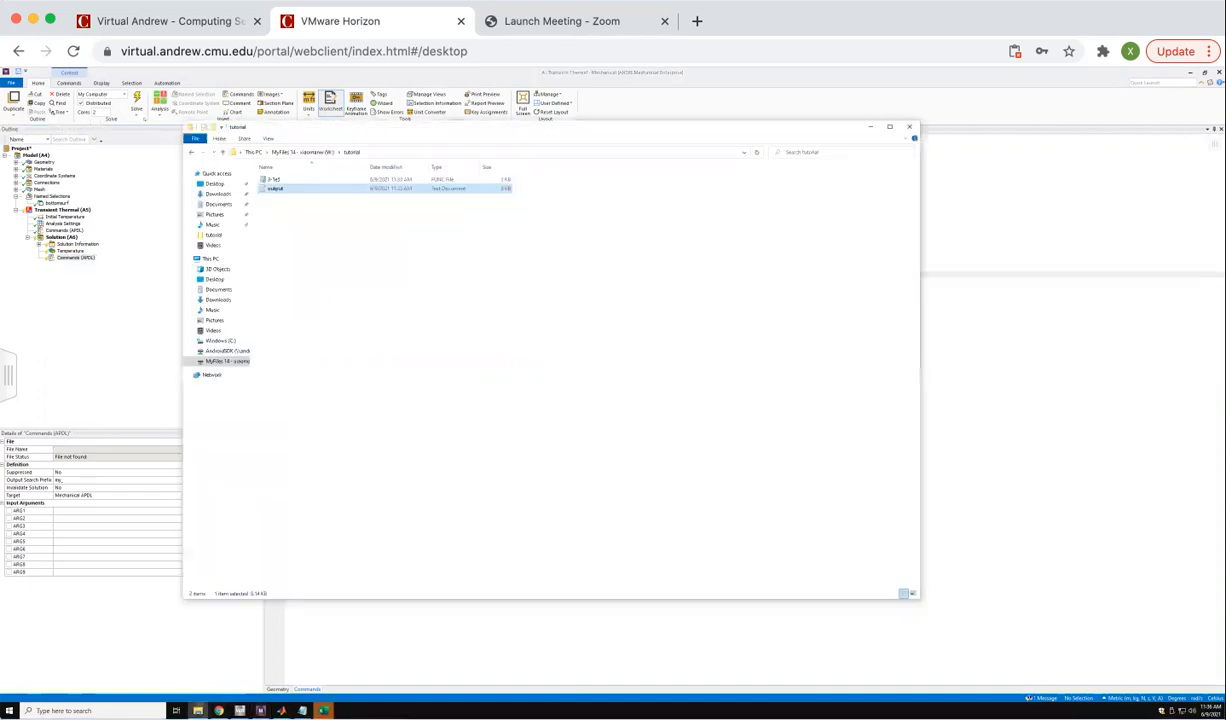
pyautogui.click(294, 204)
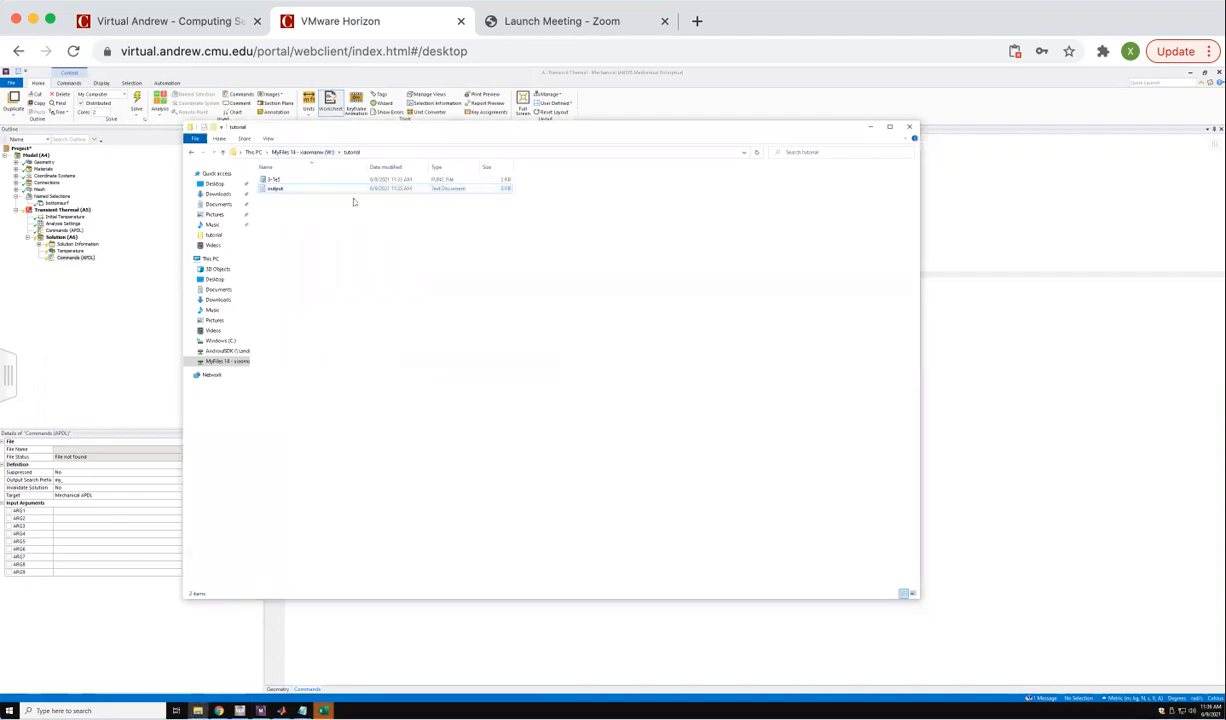
pyautogui.rightClick(278, 224)
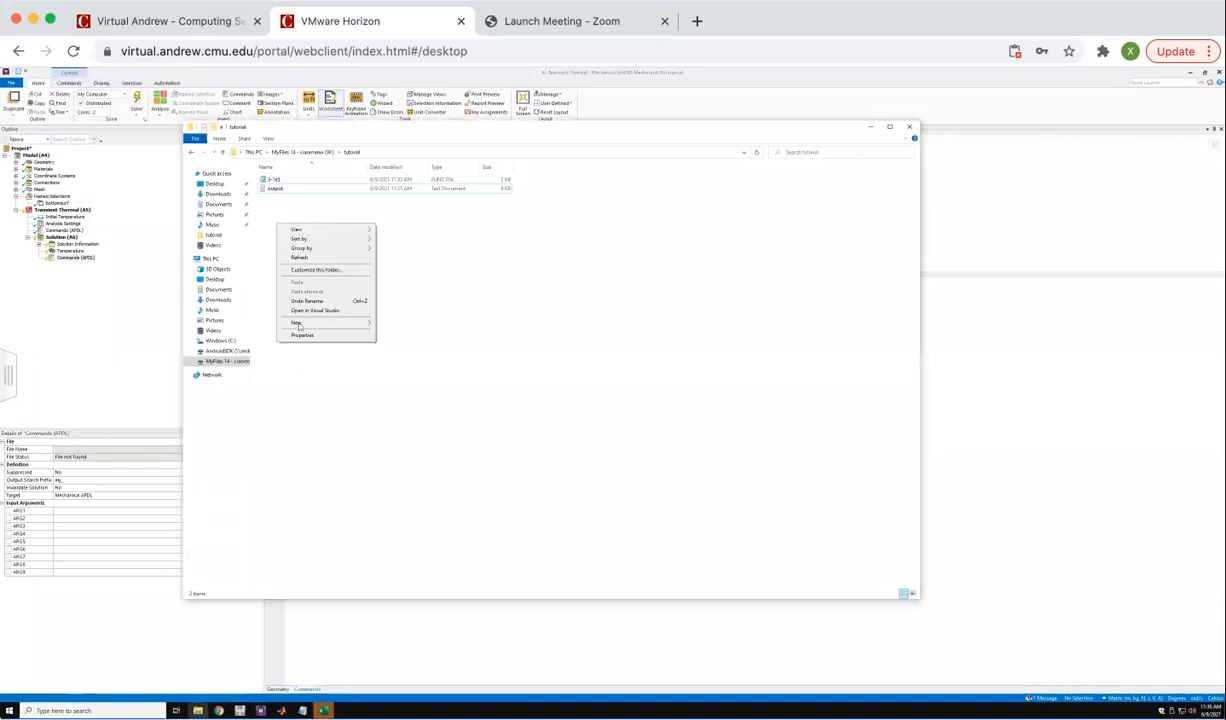
pyautogui.moveTo(298, 324)
pyautogui.click(399, 328)
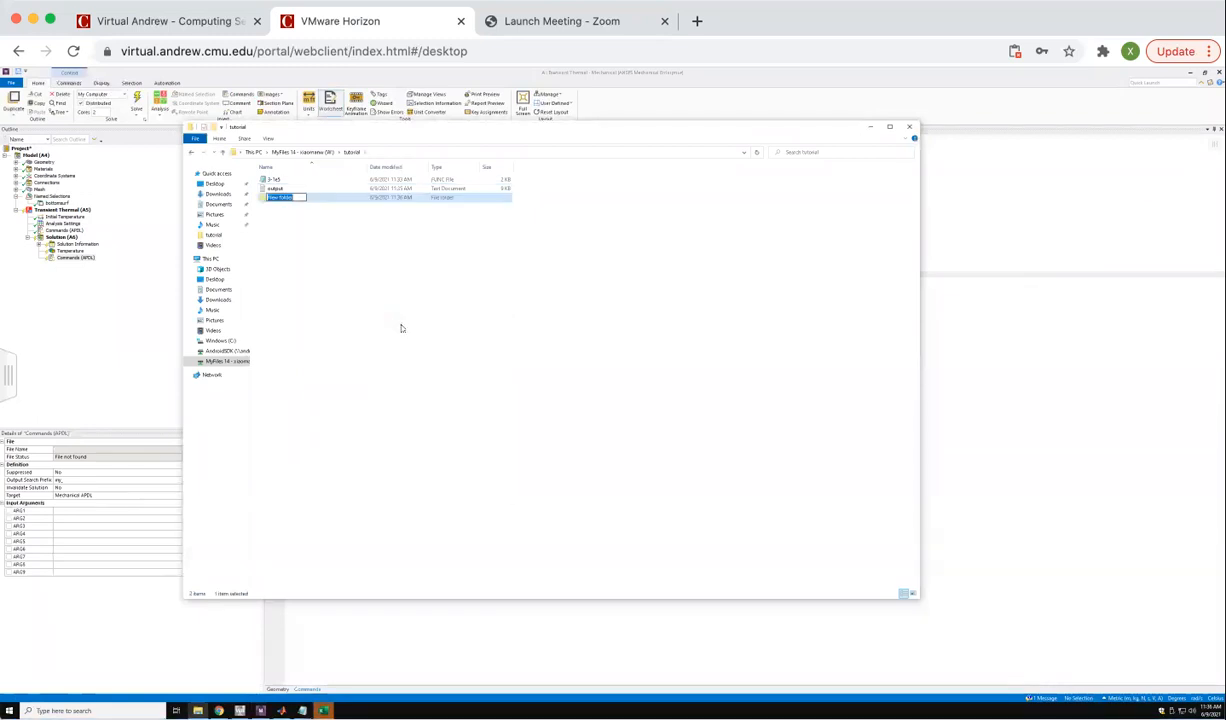
pyautogui.write('bin')
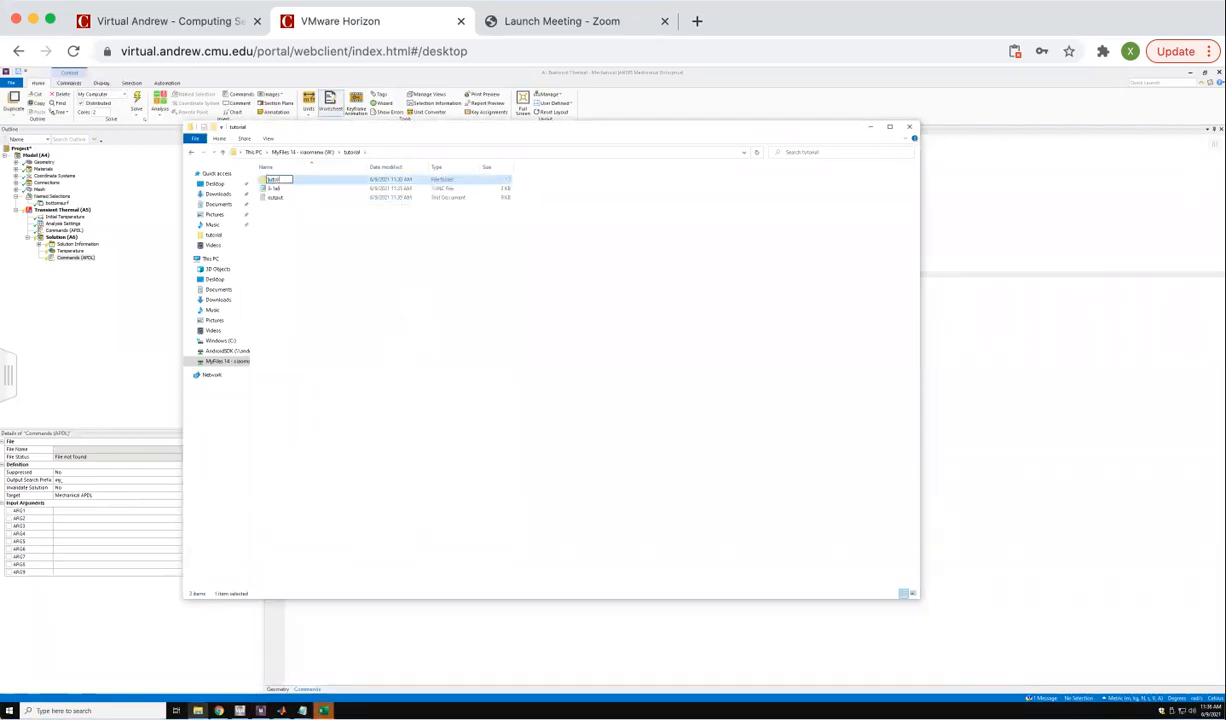
pyautogui.press('Return')
pyautogui.press('Return')
# Copy the new subfolder's path and replace the directory in the *cfopen line of the post-processing commands with it, keeping the N%curr_n%.dat file name.
pyautogui.click(436, 152)
pyautogui.rightClick(325, 152)
pyautogui.click(345, 181)
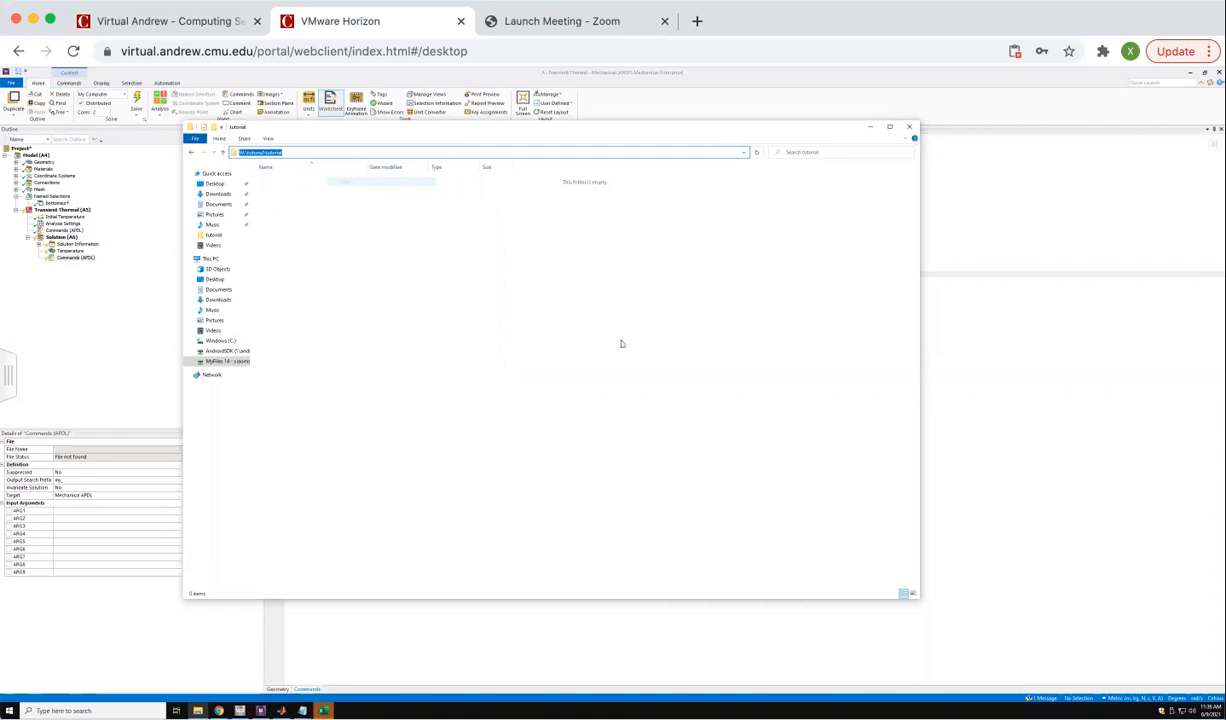
pyautogui.click(959, 385)
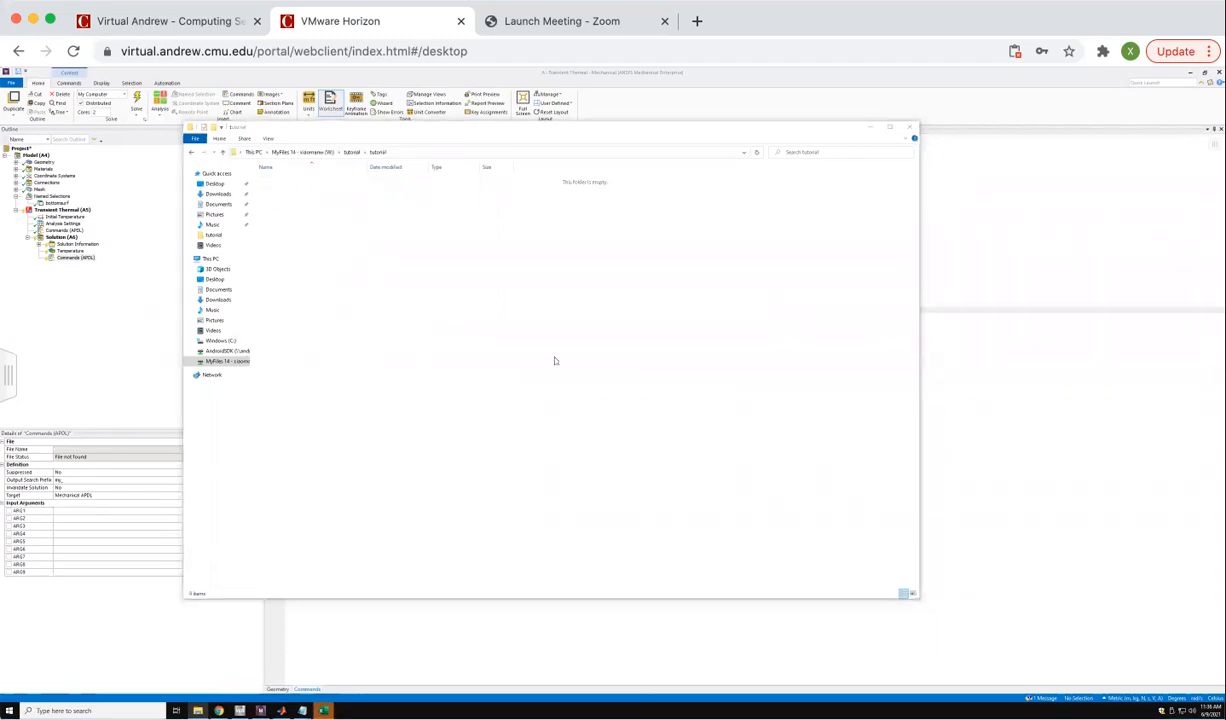
pyautogui.click(889, 133)
pyautogui.moveTo(312, 274); pyautogui.dragTo(580, 273)
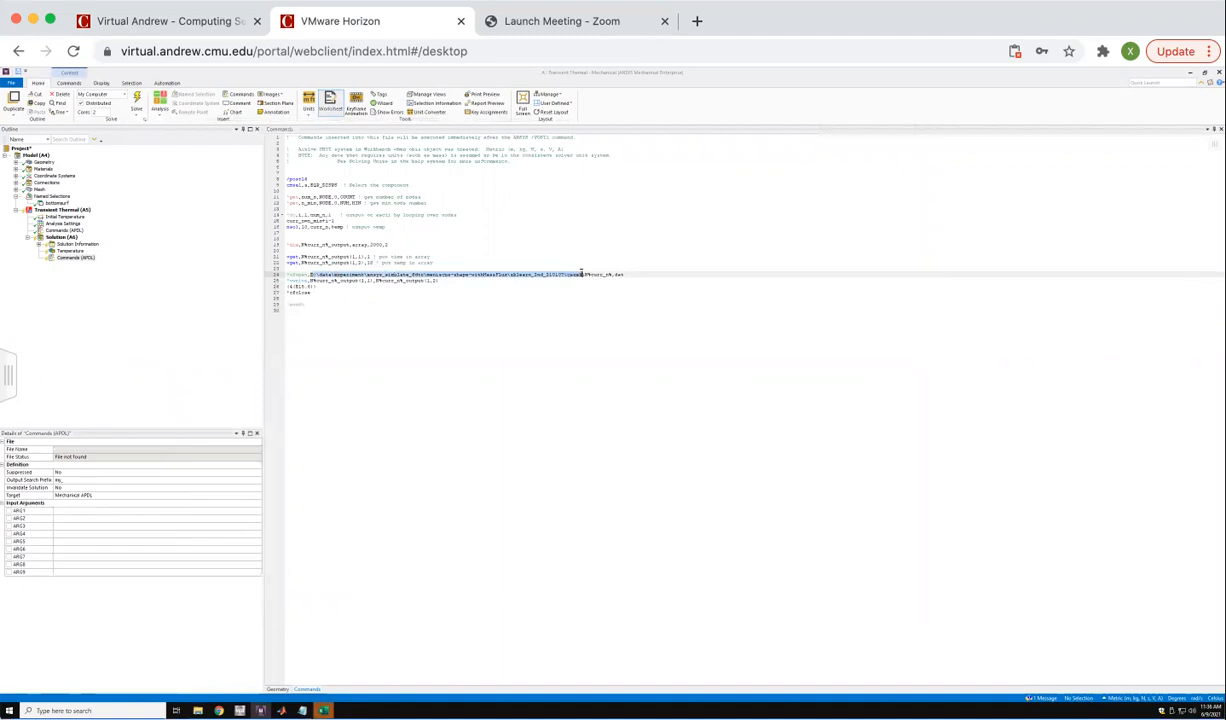
pyautogui.rightClick(580, 273)
pyautogui.click(574, 295)
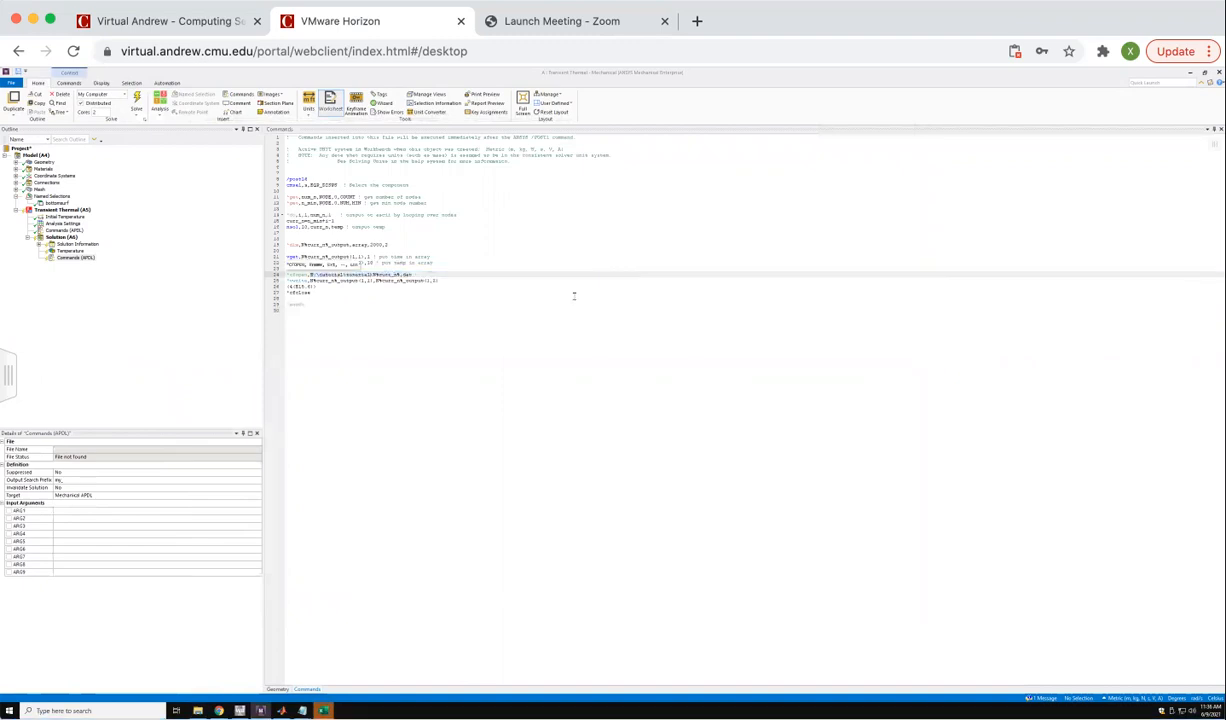
pyautogui.click(402, 342)
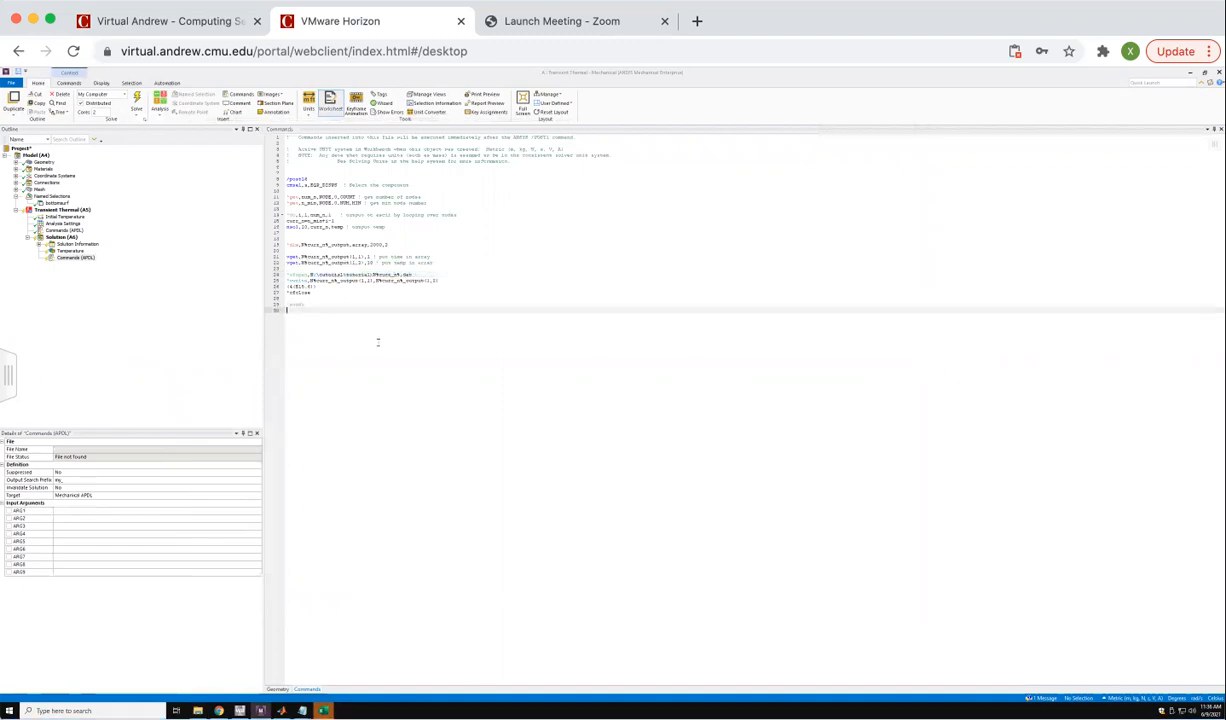